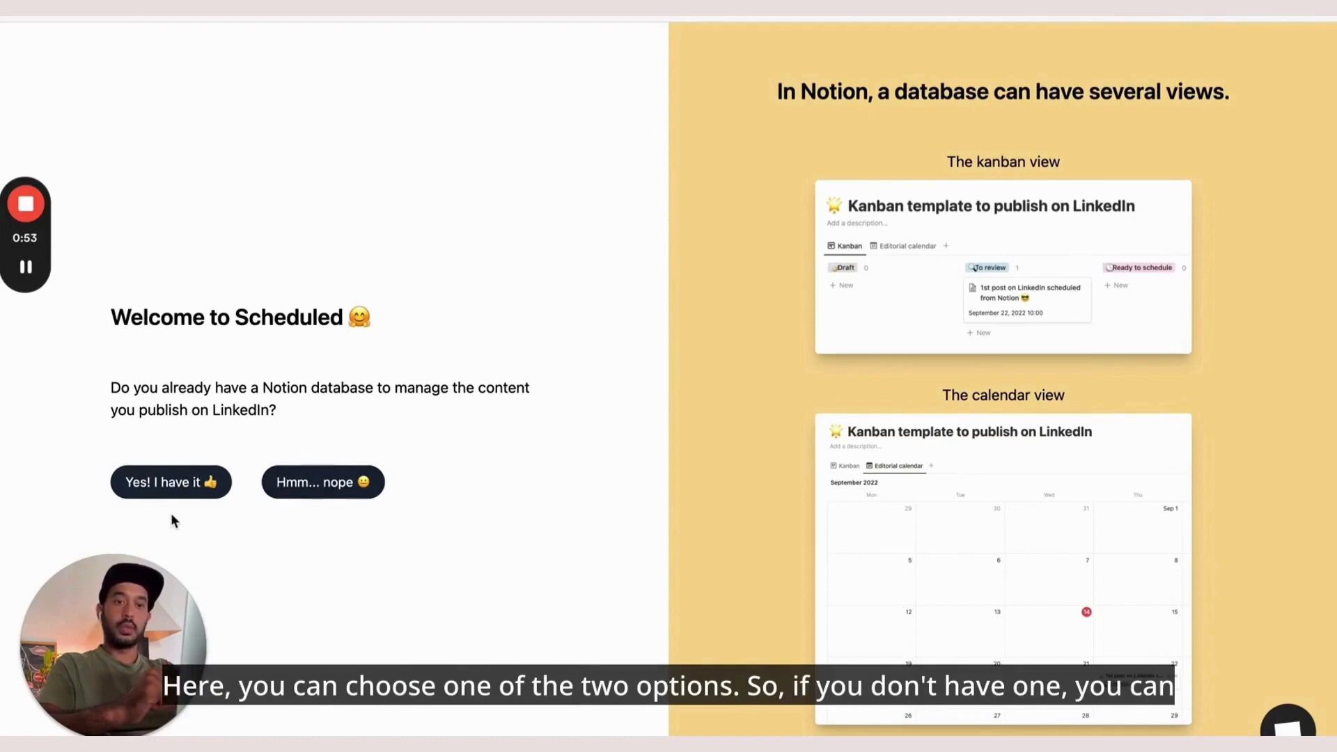
Answer 'Hmm... nope' to having a Notion database and open the free LinkedIn OS template
left_click(330, 486)
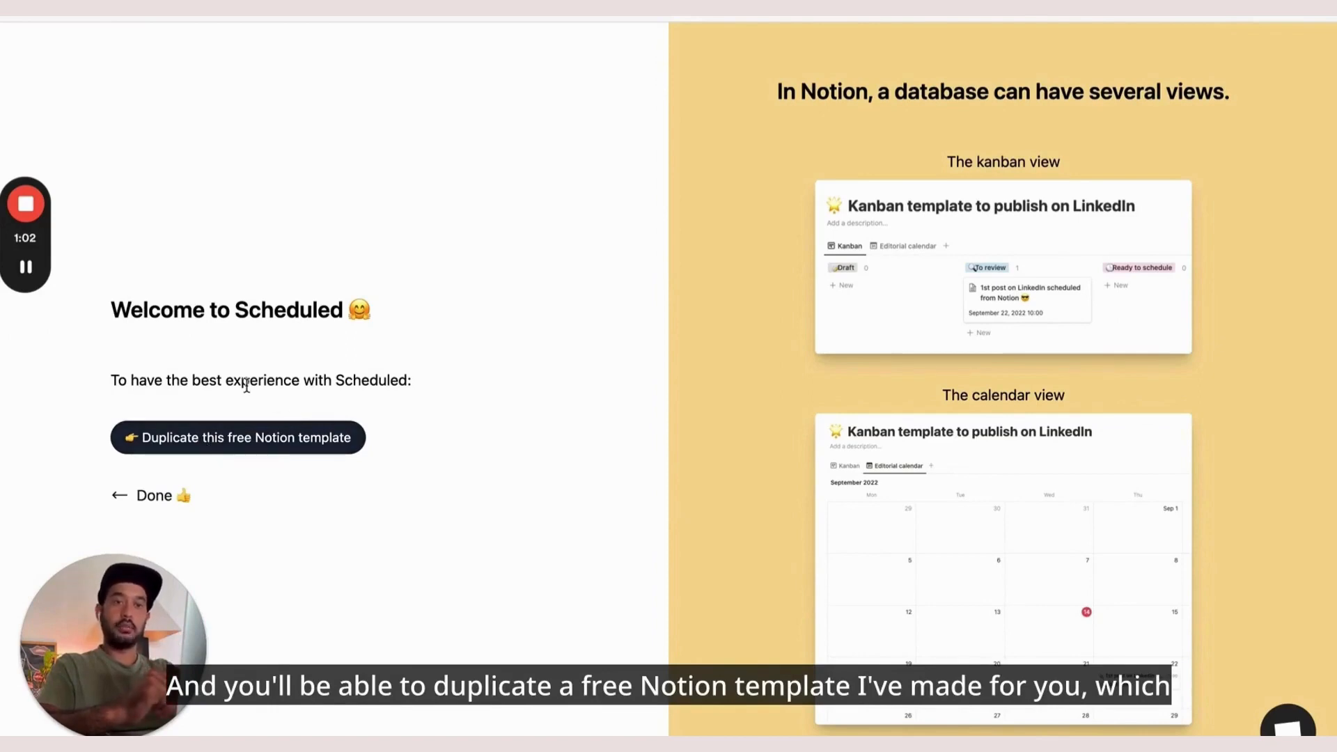
left_click(287, 436)
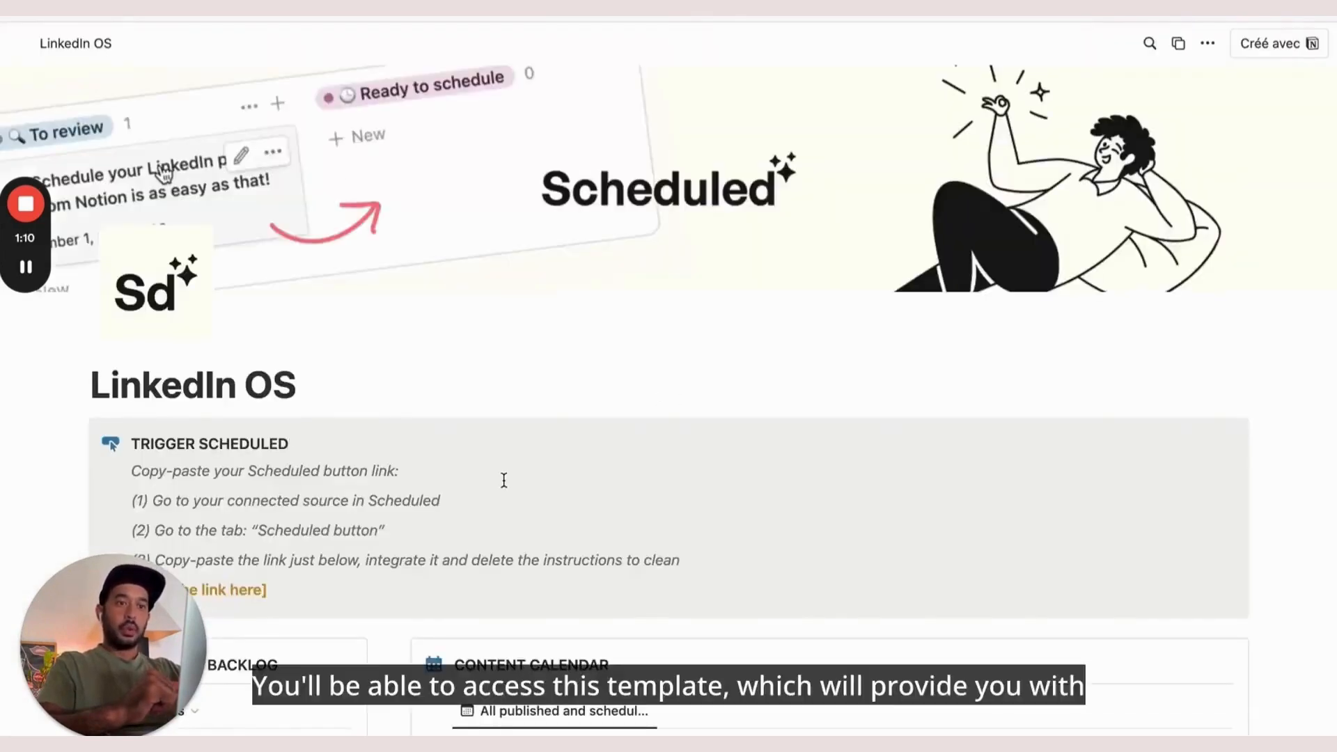
Scroll through the LinkedIn OS template's backlog, content calendar and resources sections
scroll(501, 477, "down", 6)
scroll(503, 479, "down", 11)
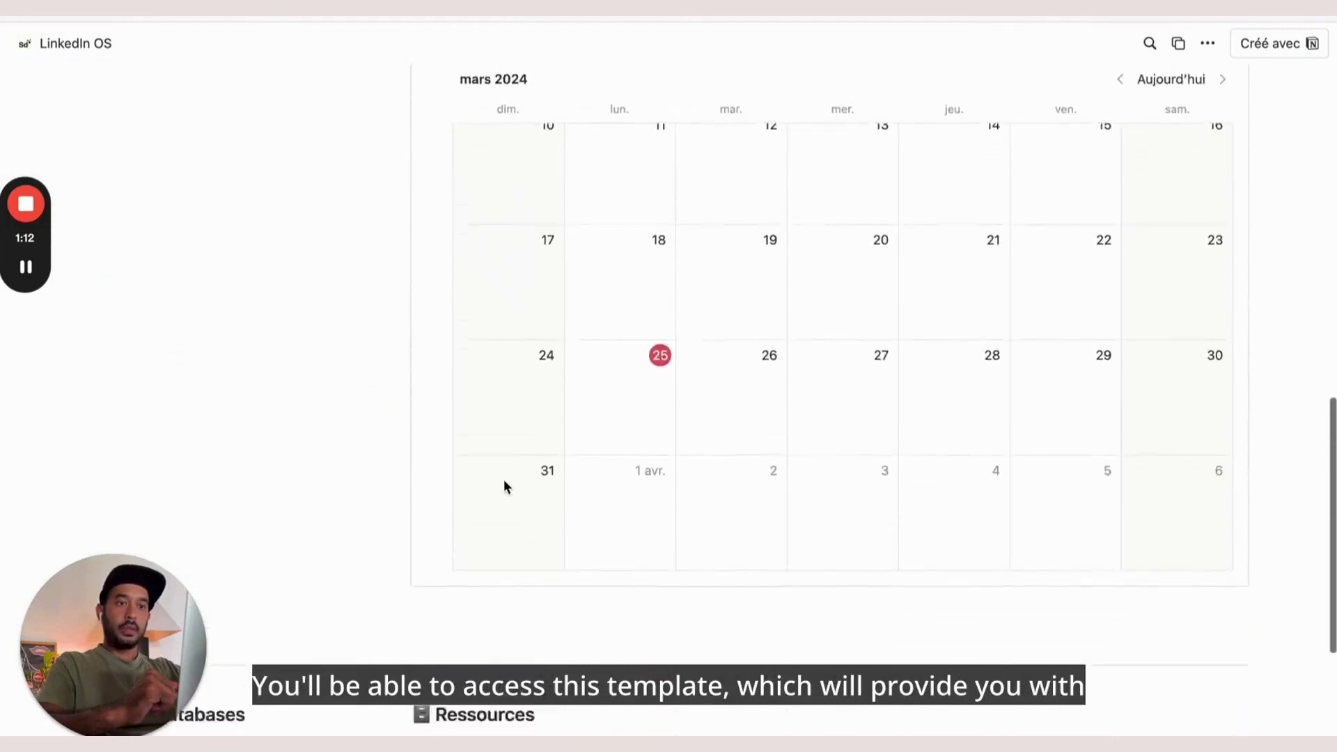
scroll(504, 480, "up", 18)
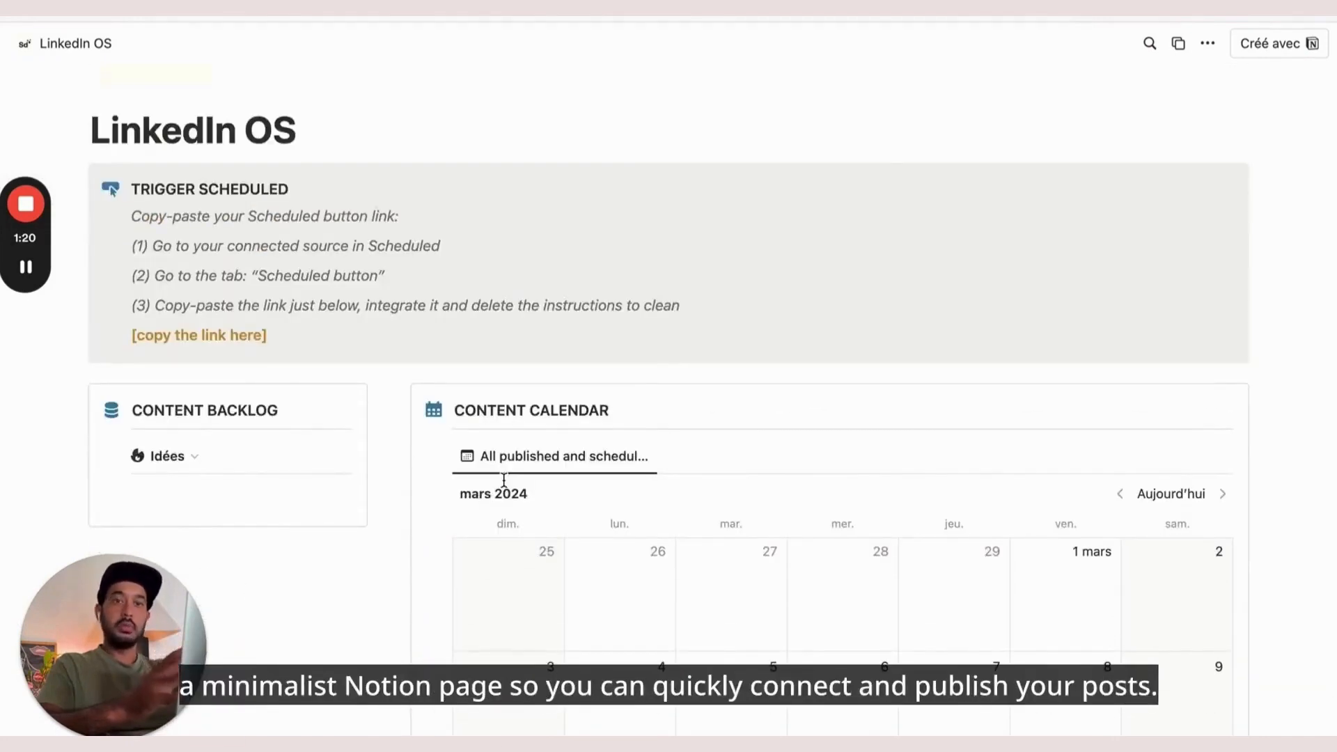
scroll(504, 479, "down", 2)
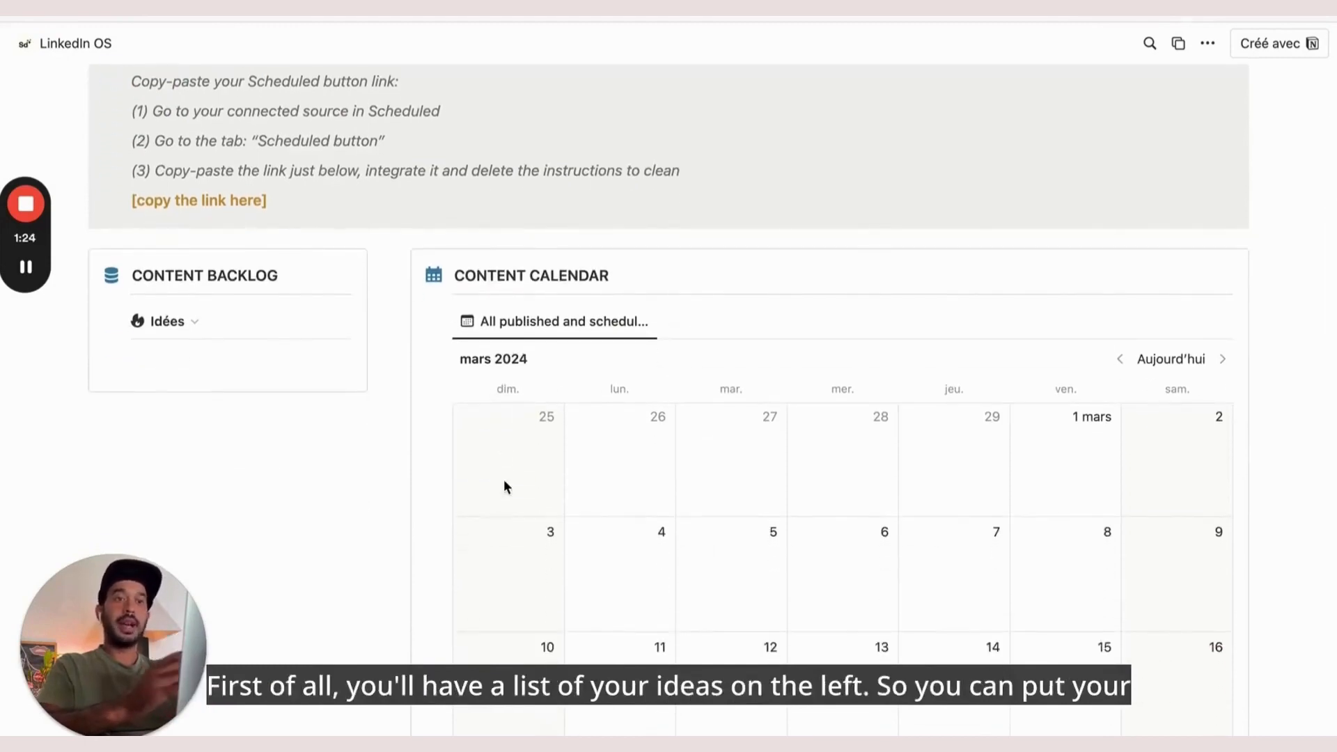
scroll(504, 479, "down", 1)
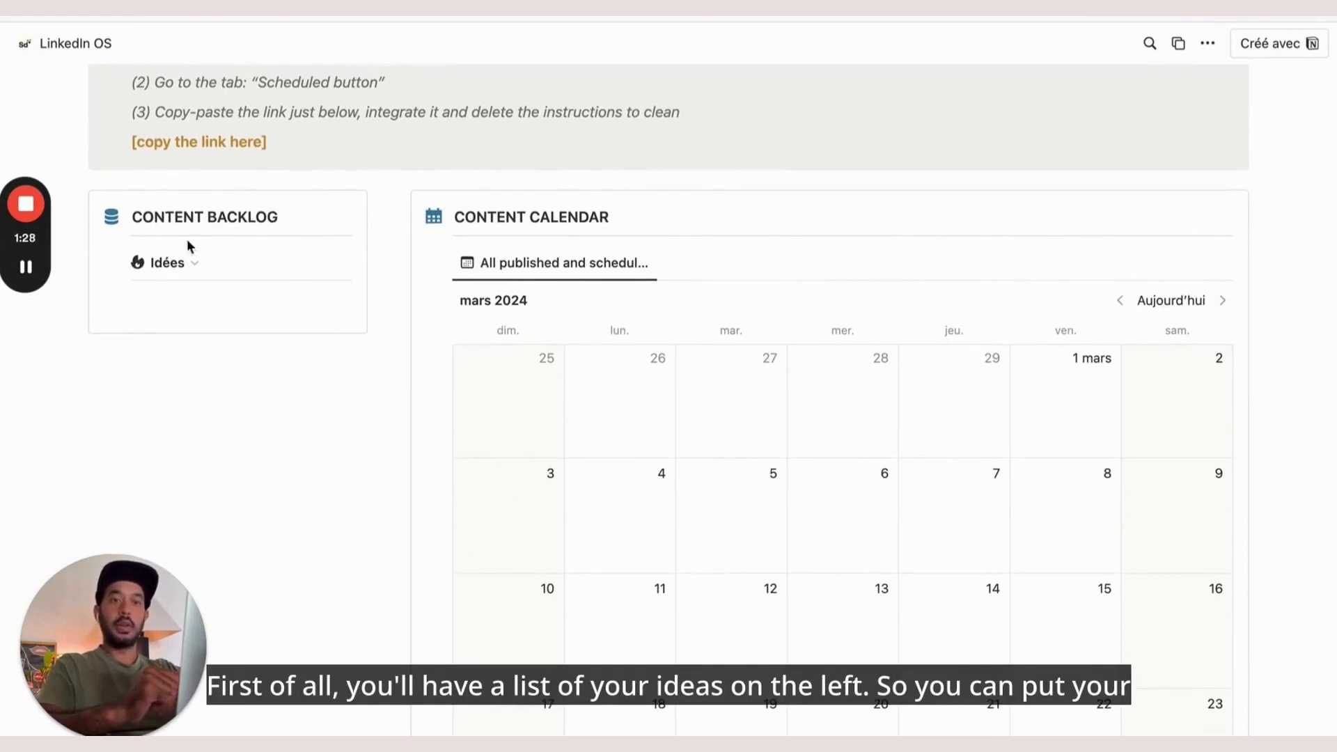
scroll(198, 320, "down", 1)
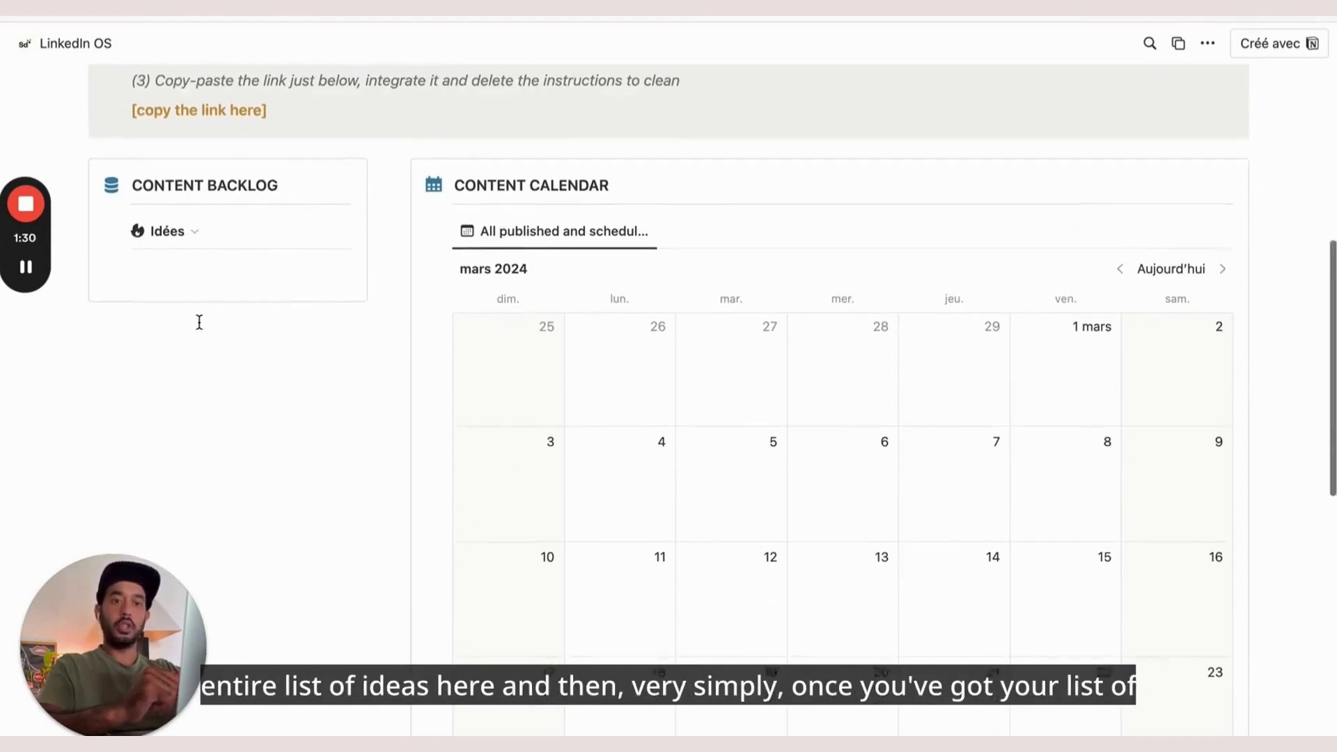
scroll(198, 321, "down", 1)
scroll(200, 349, "down", 1)
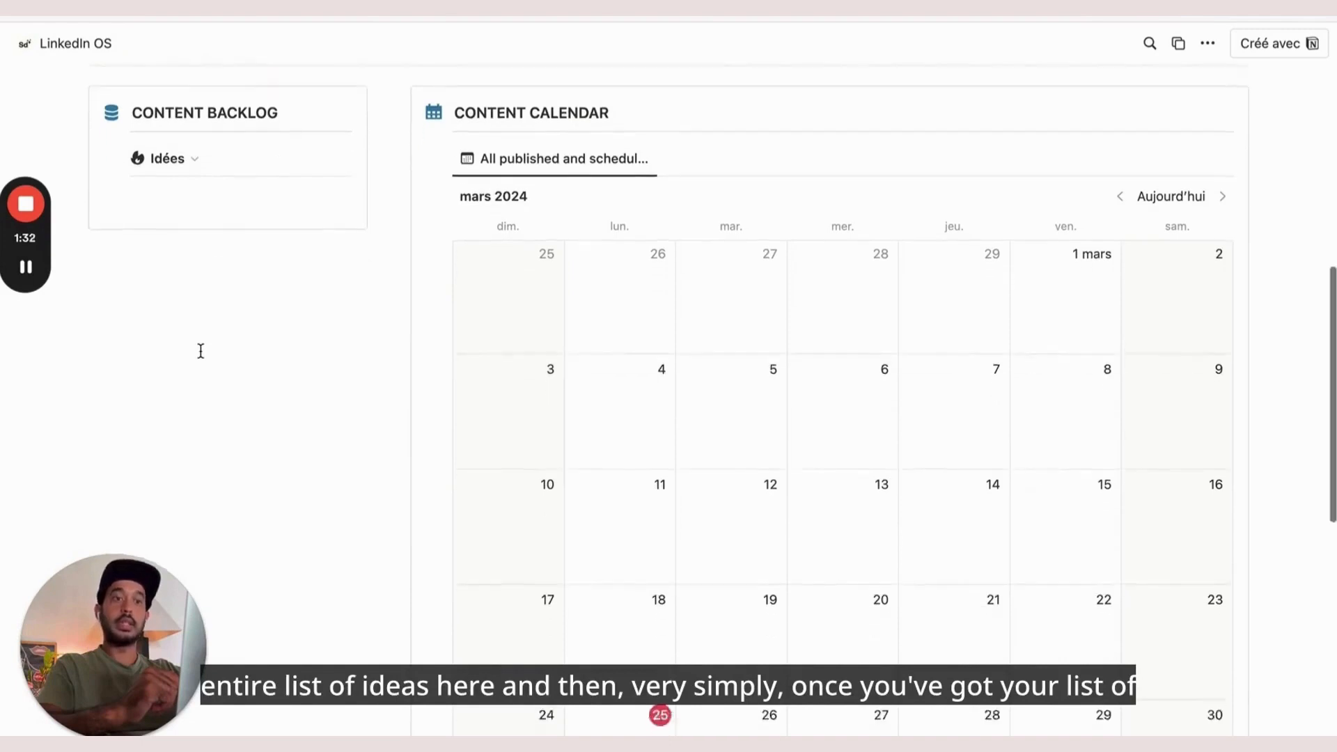
scroll(200, 351, "down", 1)
scroll(200, 351, "up", 1)
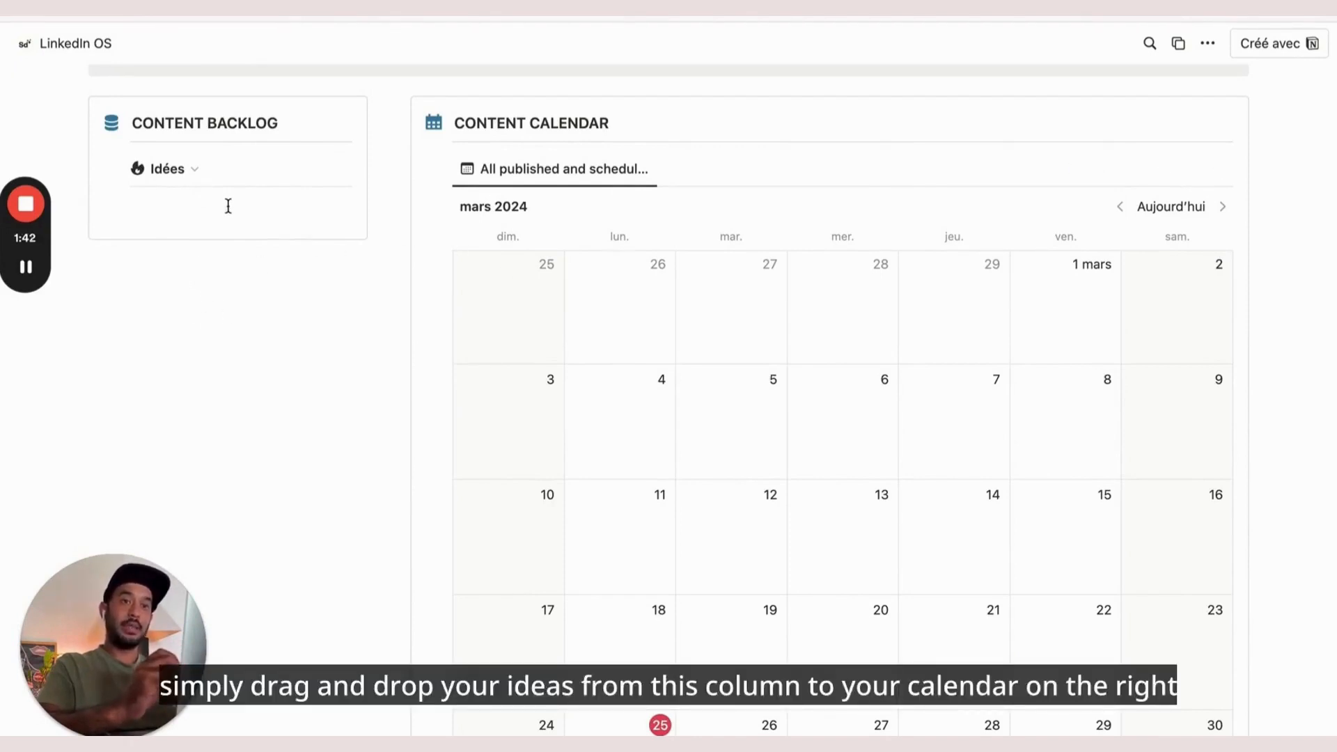
scroll(704, 405, "down", 2)
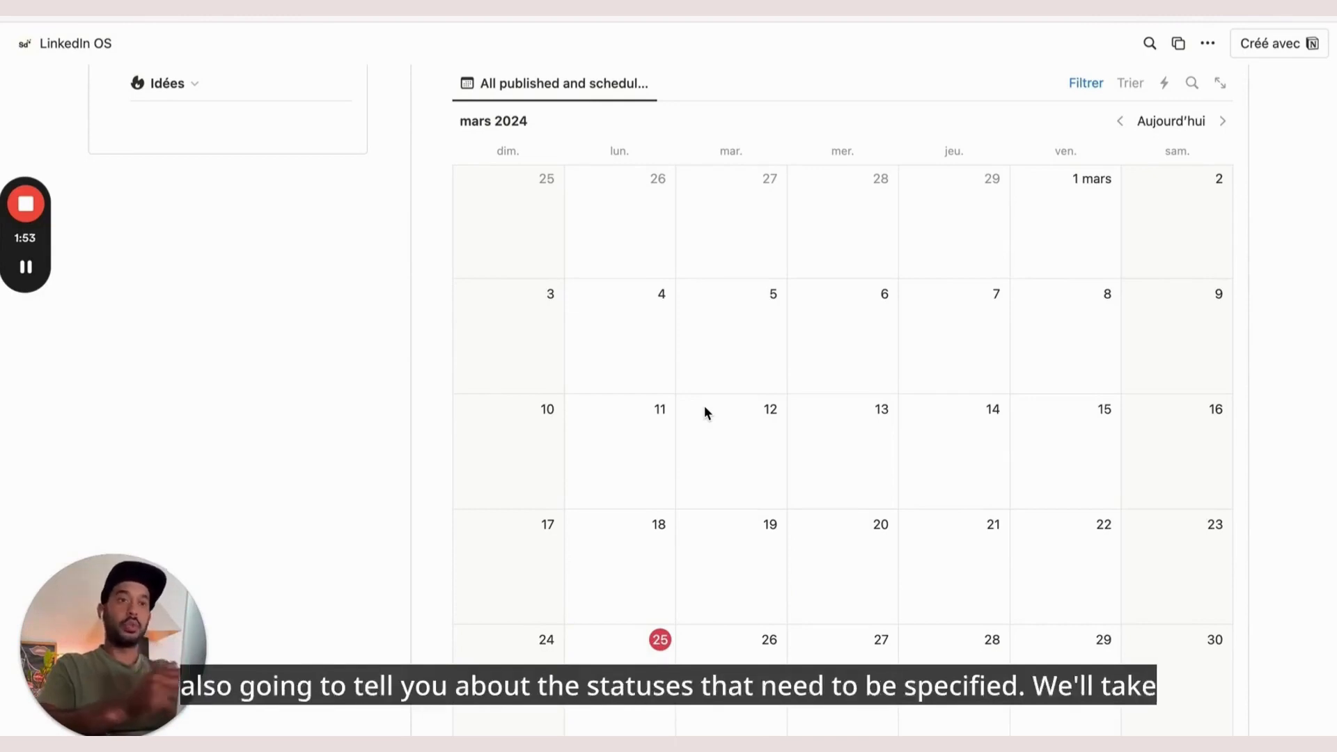
scroll(705, 408, "up", 2)
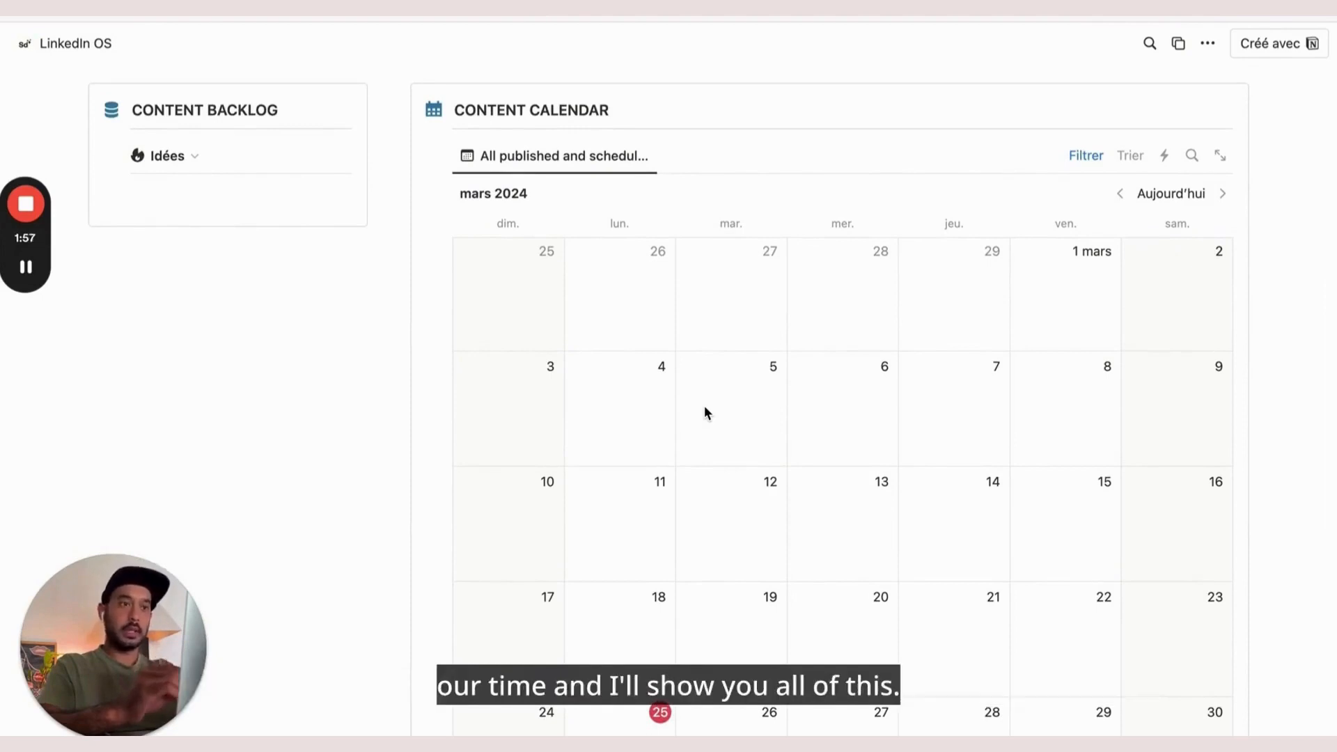
scroll(704, 410, "down", 2)
scroll(705, 410, "down", 3)
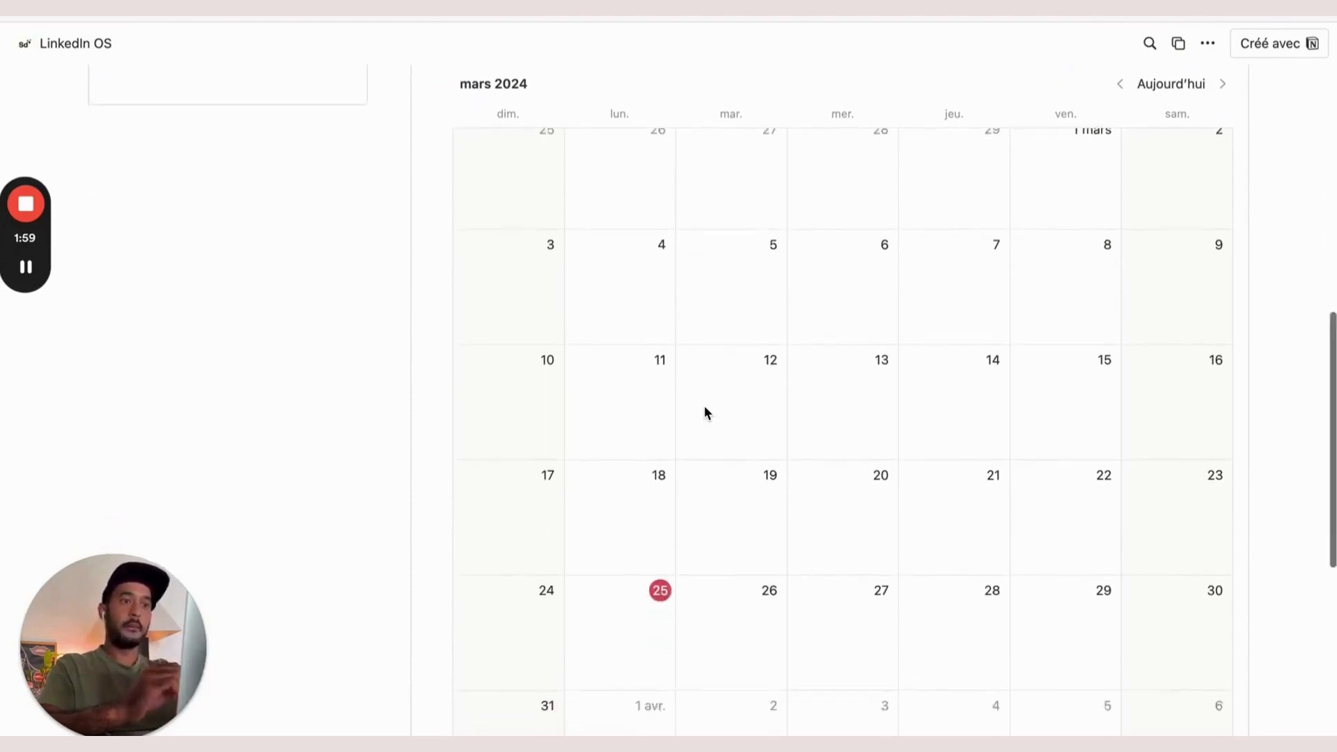
scroll(704, 411, "up", 3)
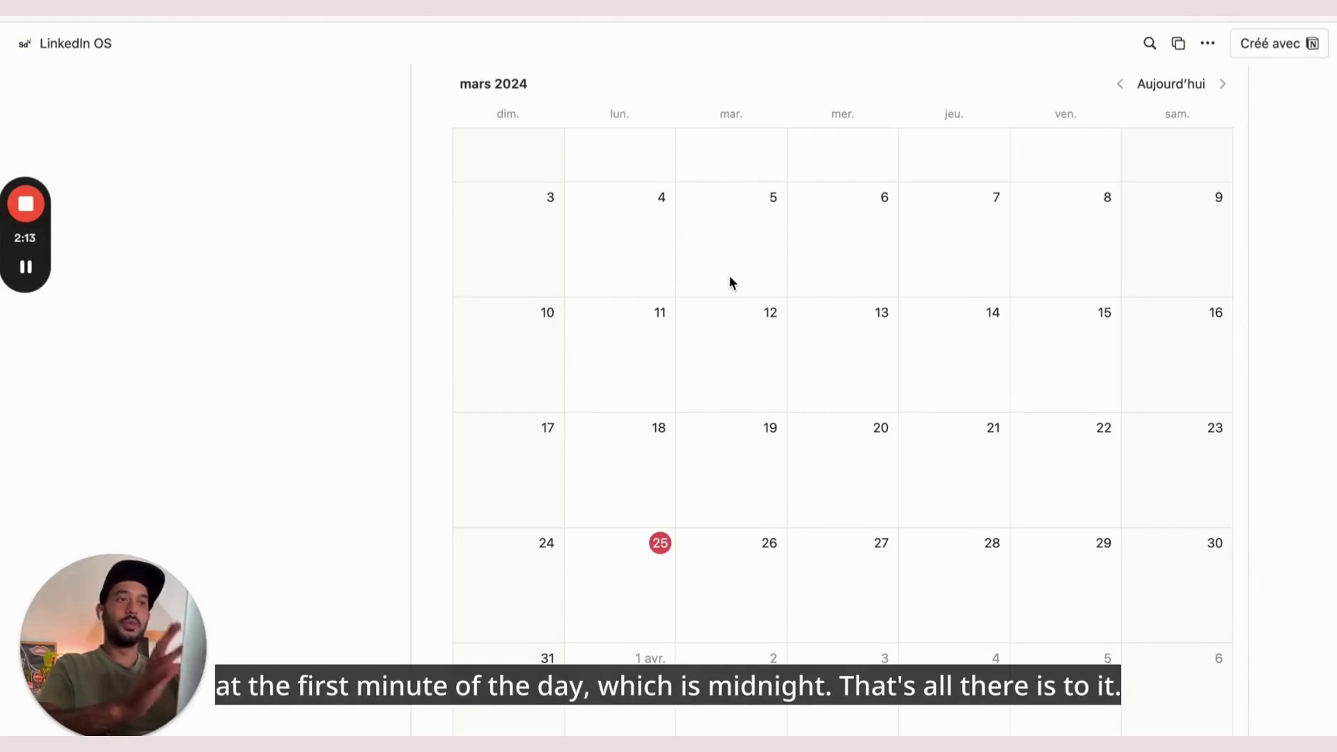
scroll(730, 278, "down", 10)
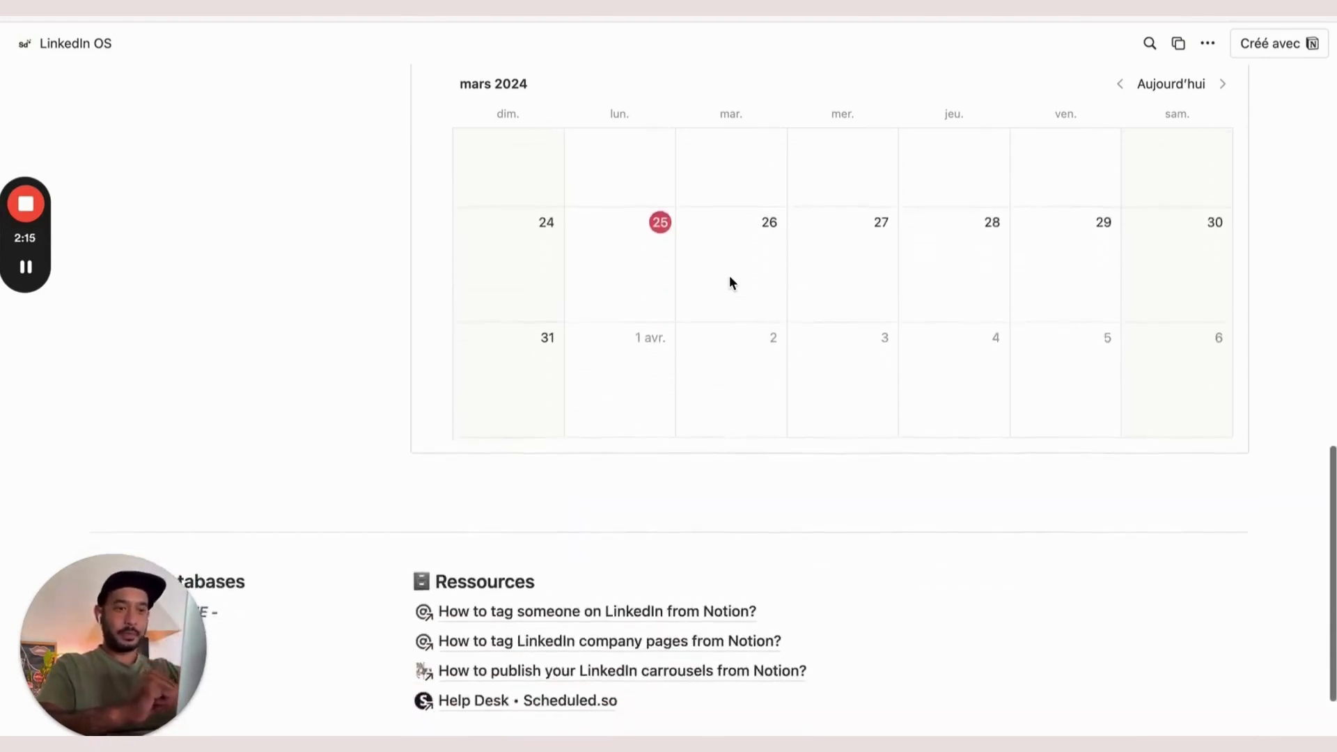
scroll(730, 280, "up", 10)
scroll(629, 388, "down", 12)
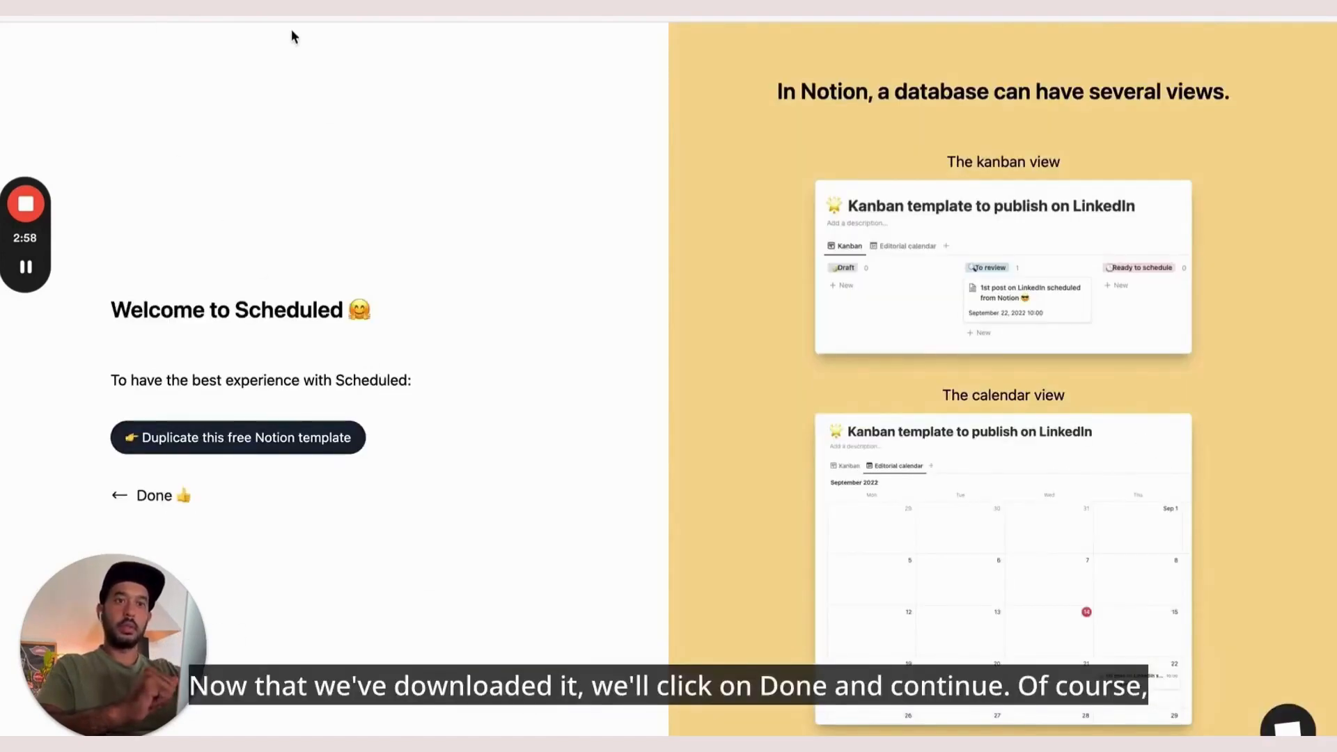
Fill in the sign-up form's name, e-mail and 12-character password, and accept the data policy and terms
left_click(170, 511)
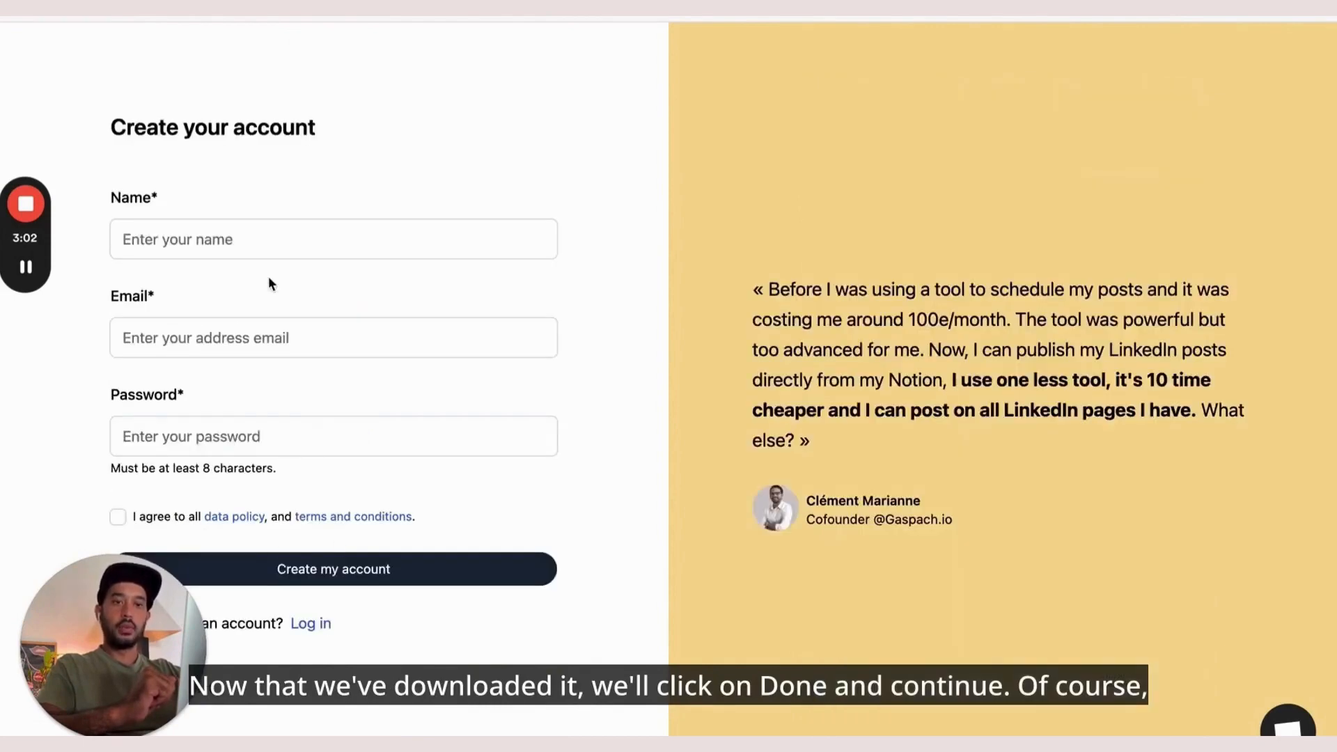
left_click(227, 236)
type("Julien")
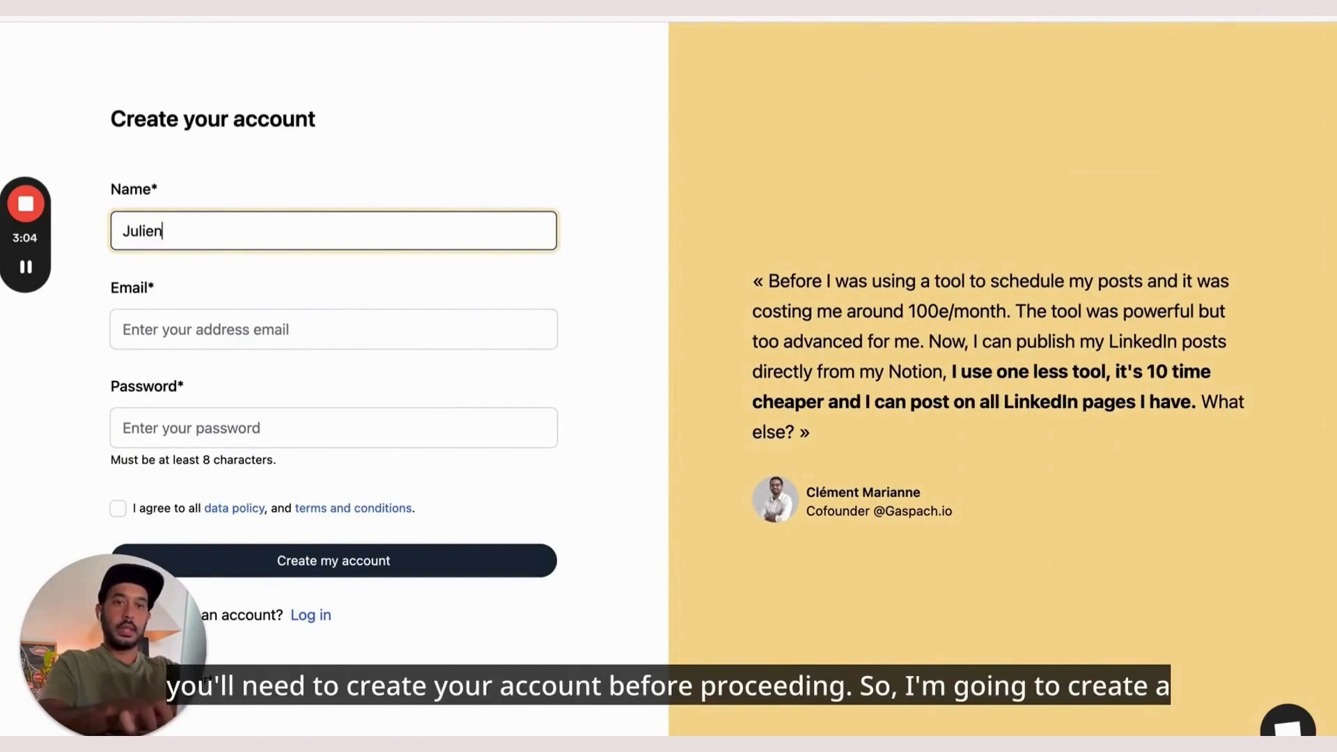
left_click(122, 329)
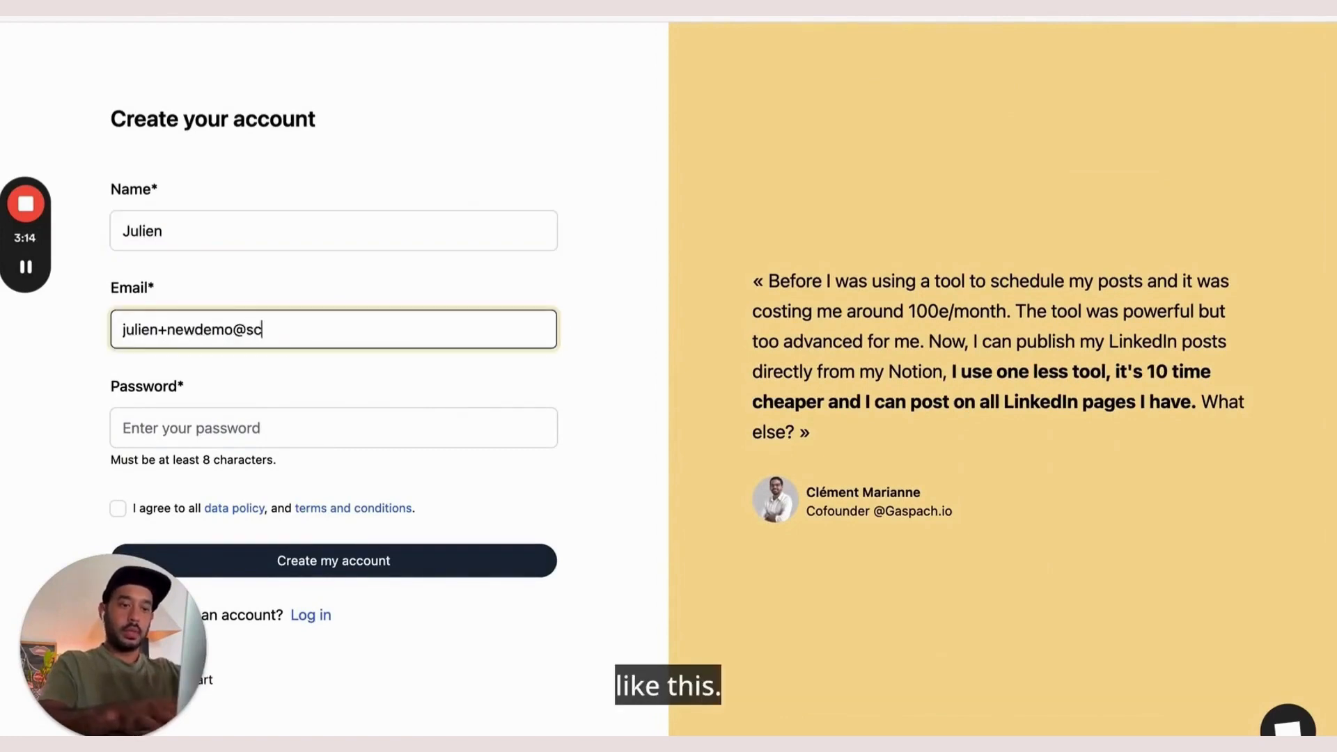
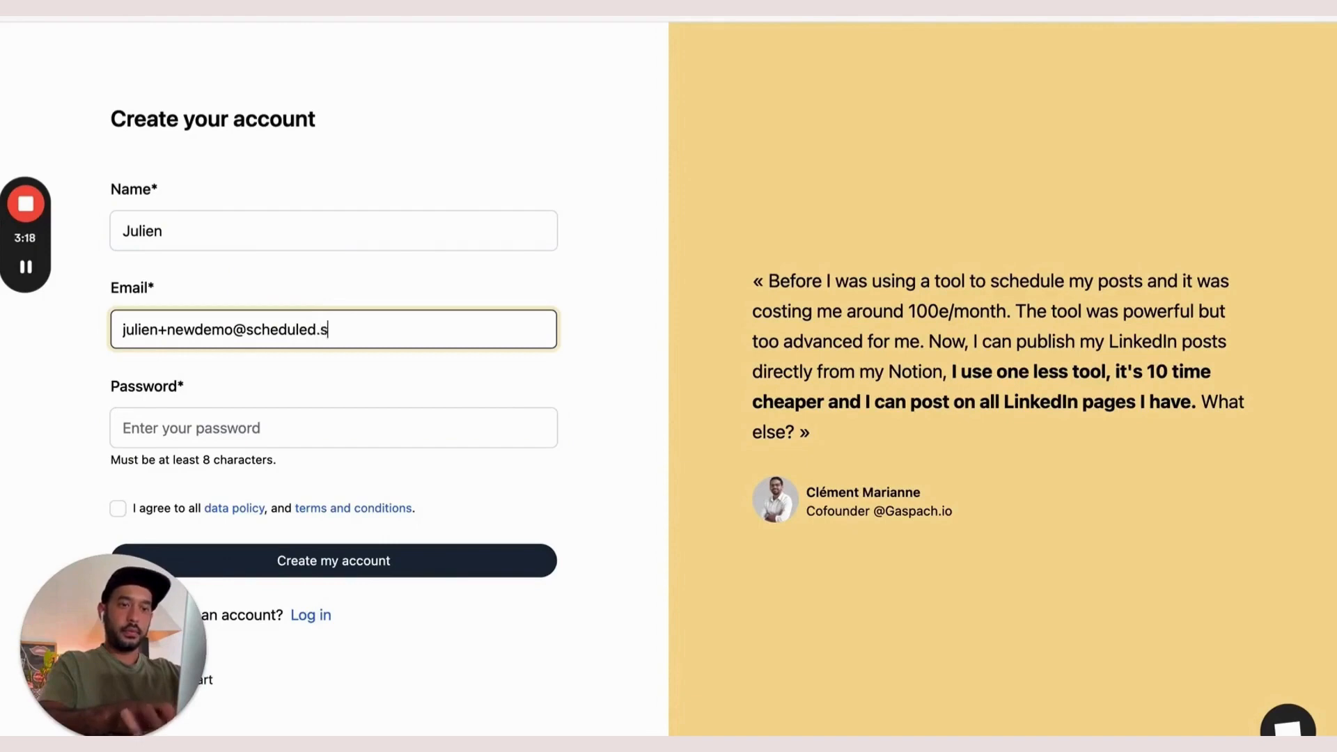
key("Tab")
type("•••••••••")
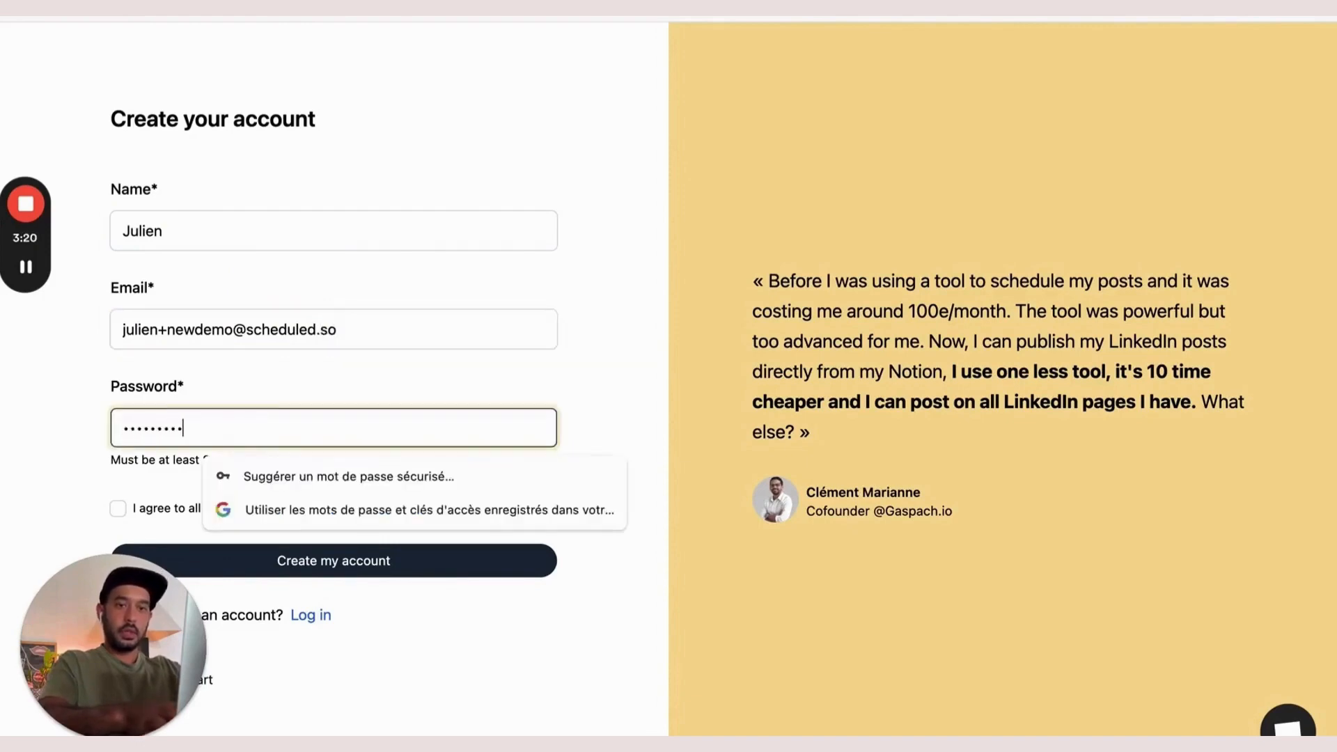
type("•••")
left_click(55, 482)
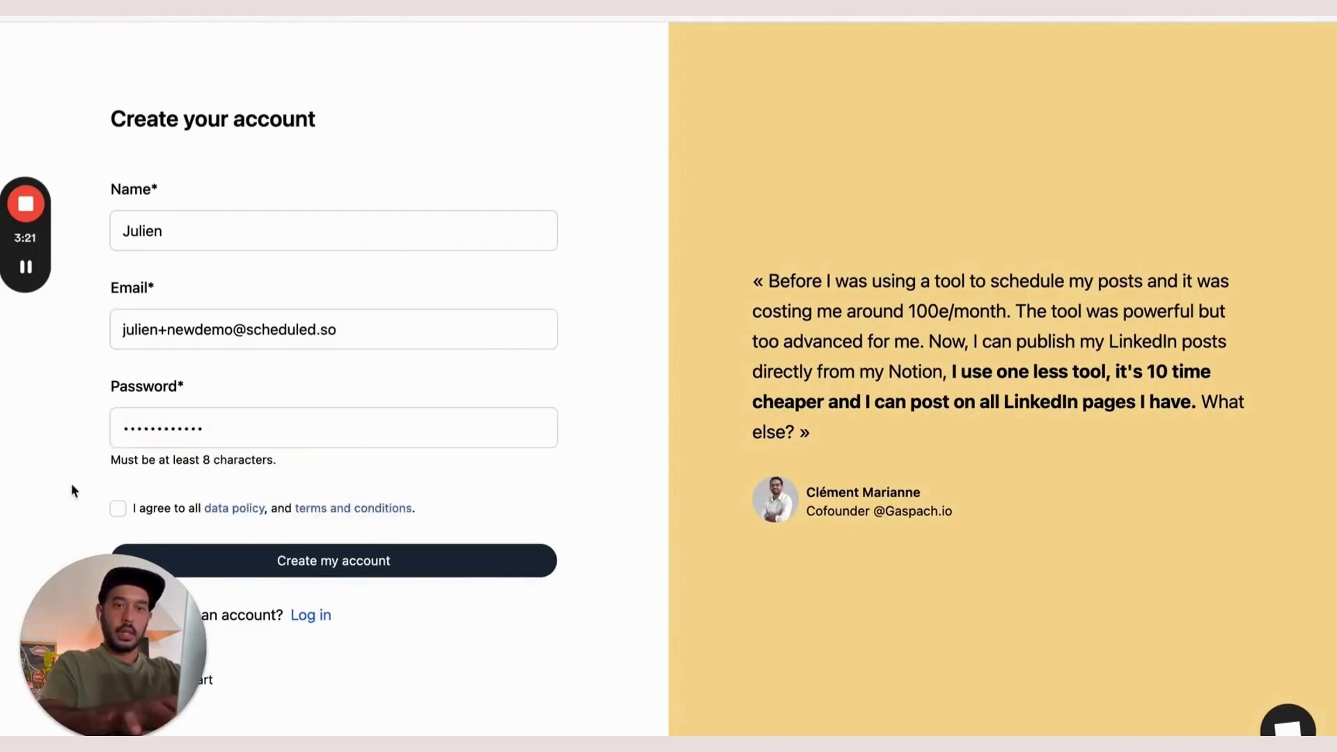
left_click(117, 509)
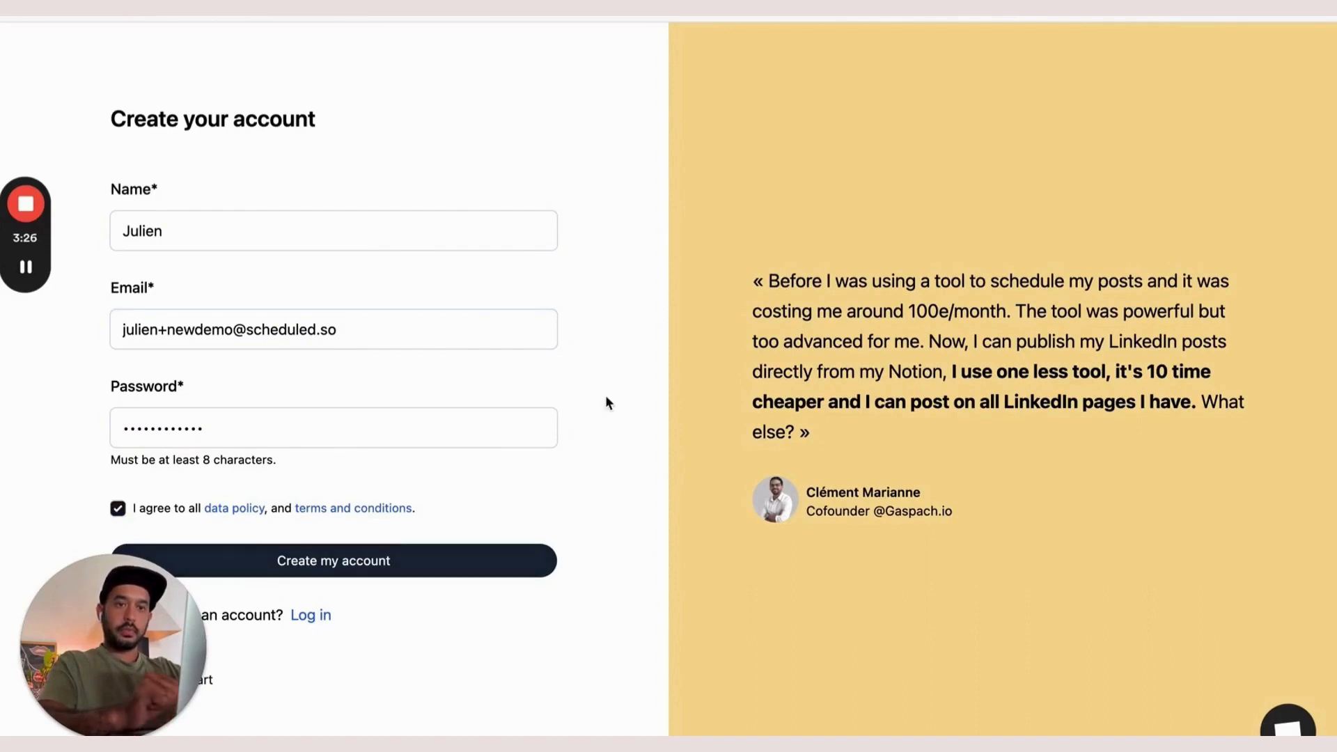
Create the Scheduled account, dismiss the save-password prompt and begin connecting Notion
left_click(465, 570)
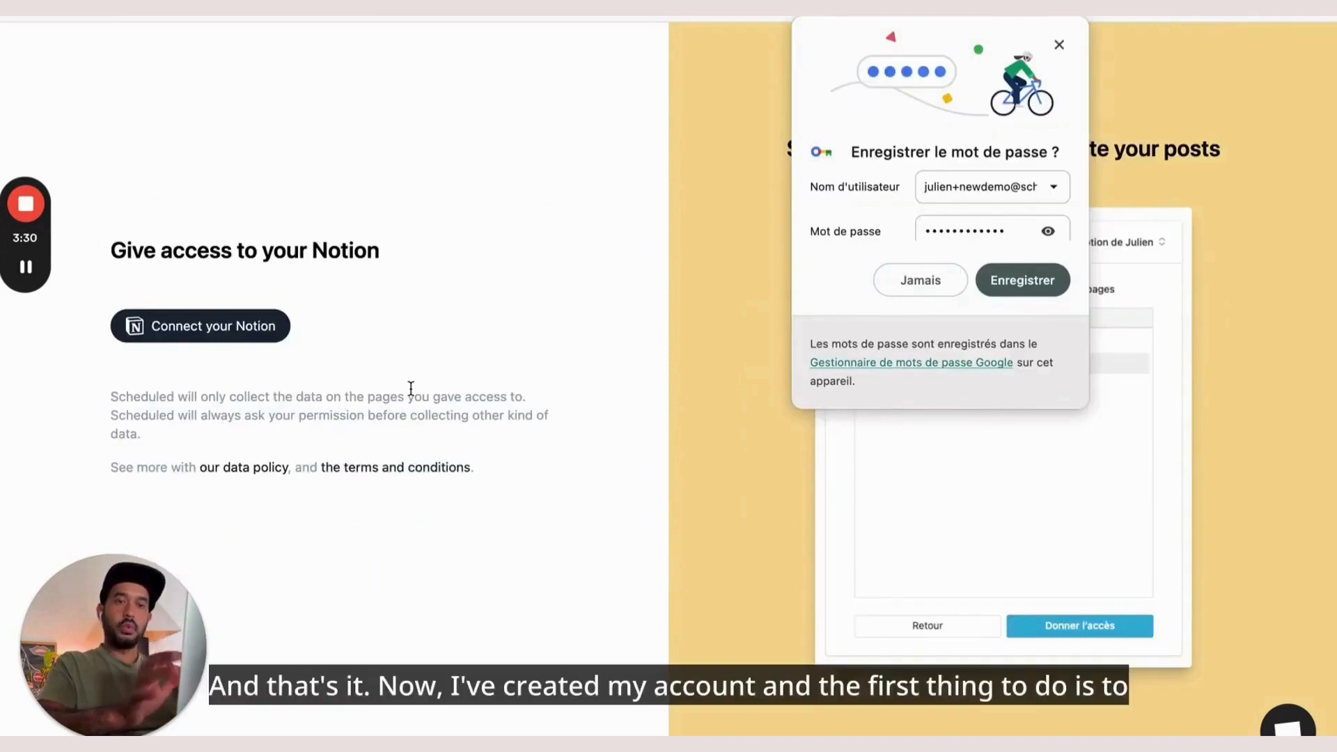
left_click(1059, 45)
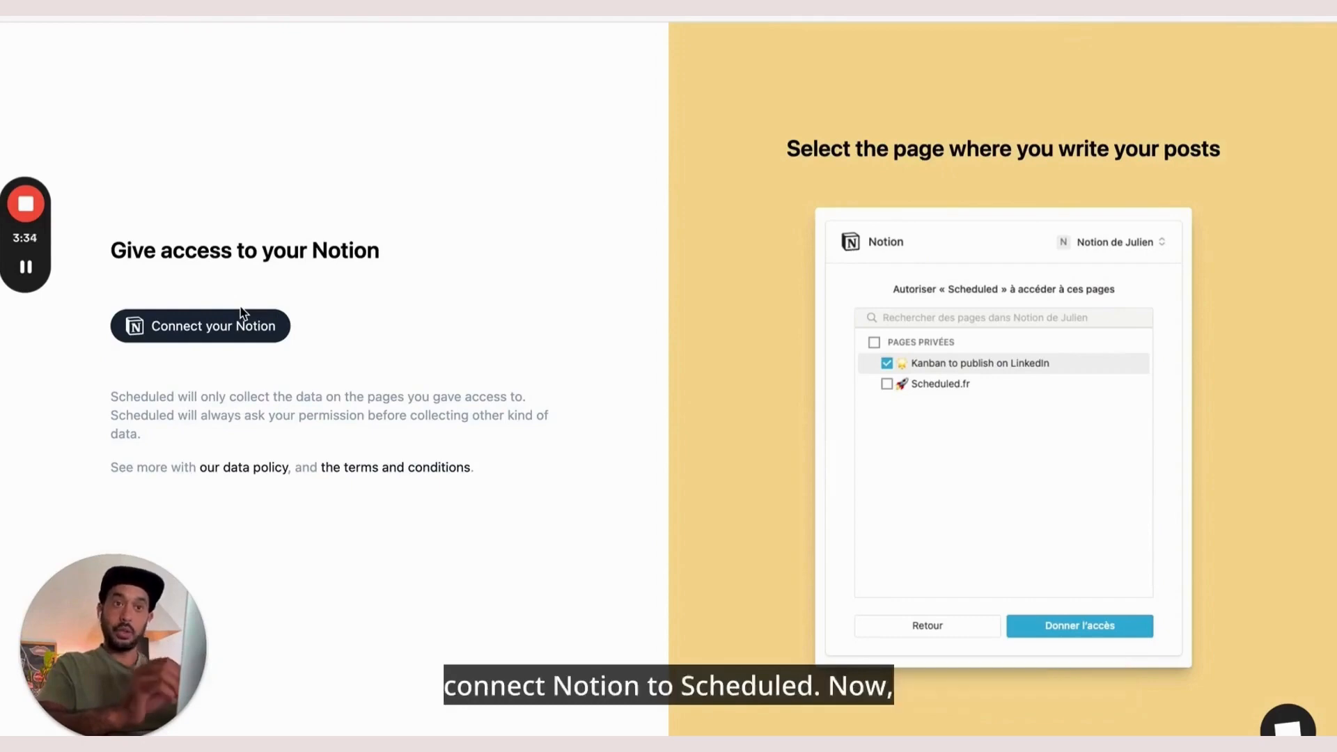
left_click(199, 327)
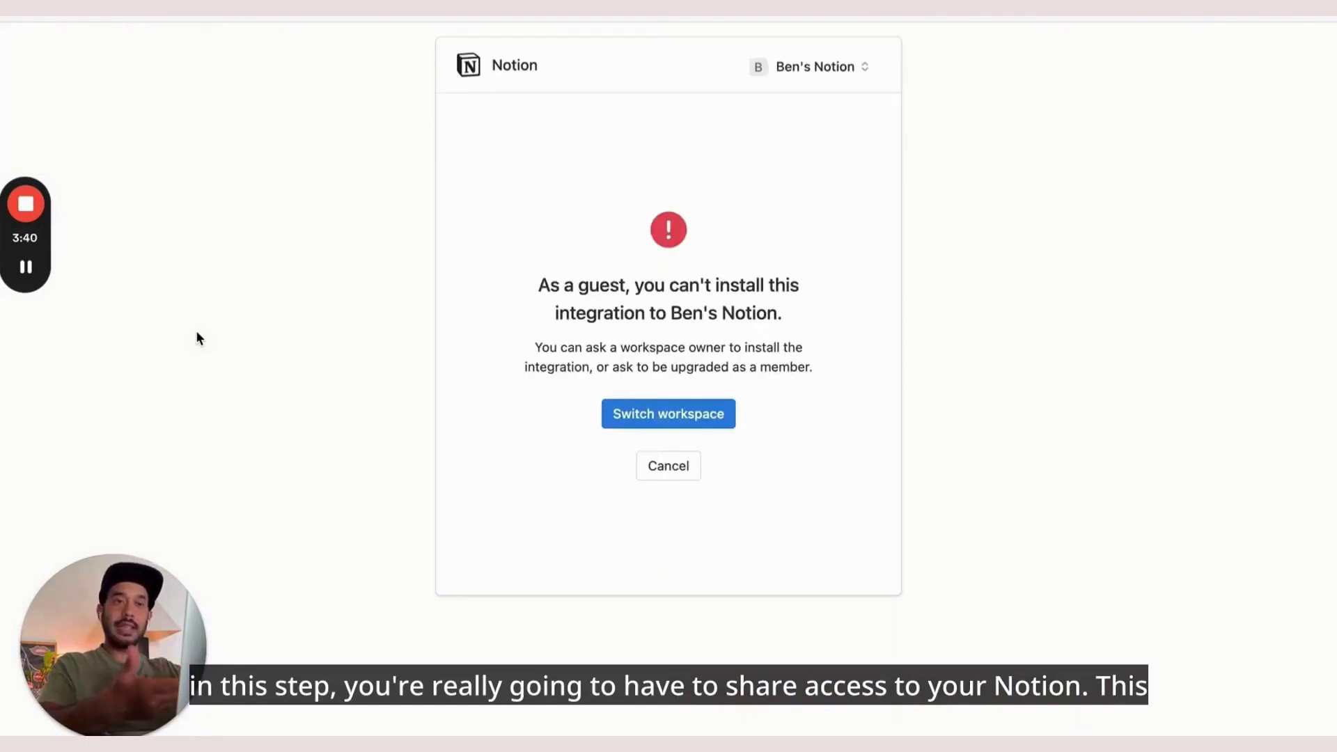
Point the Notion access request at your own workspace and go on to page selection
left_click(819, 76)
left_click(613, 191)
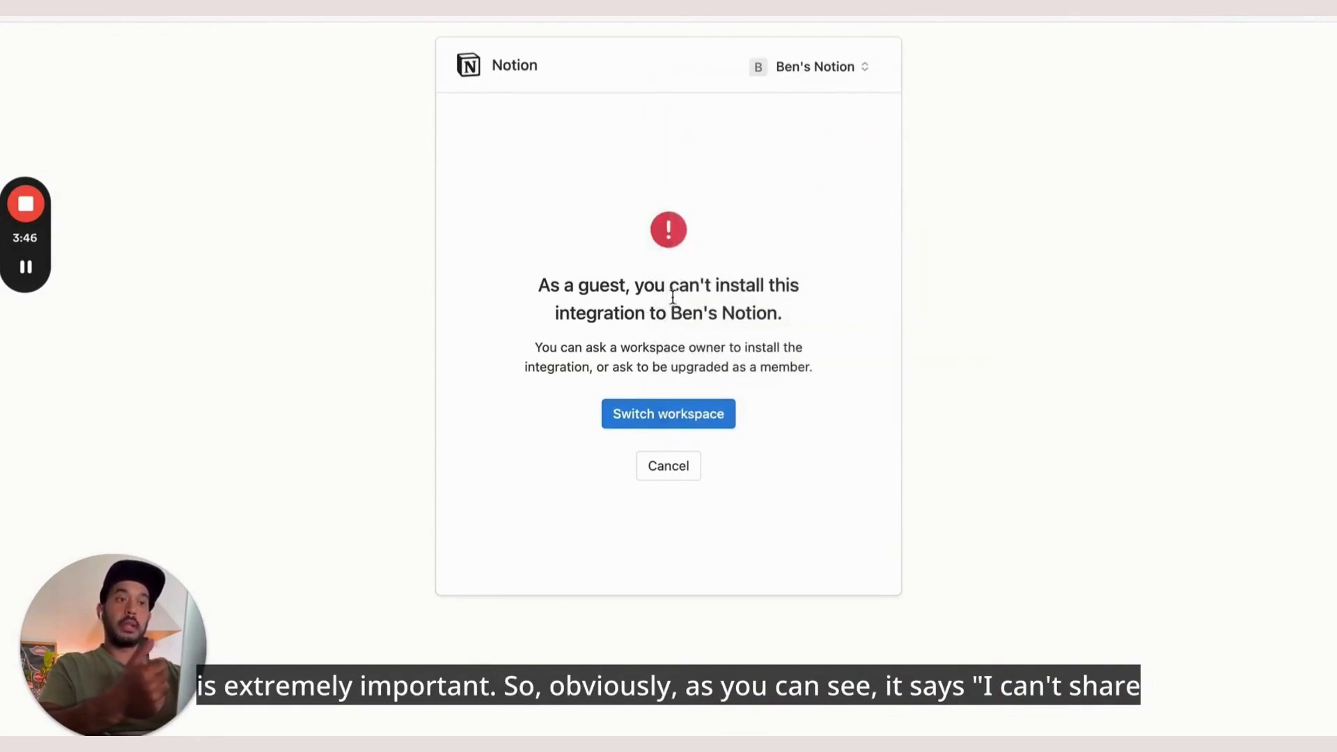
left_click(797, 76)
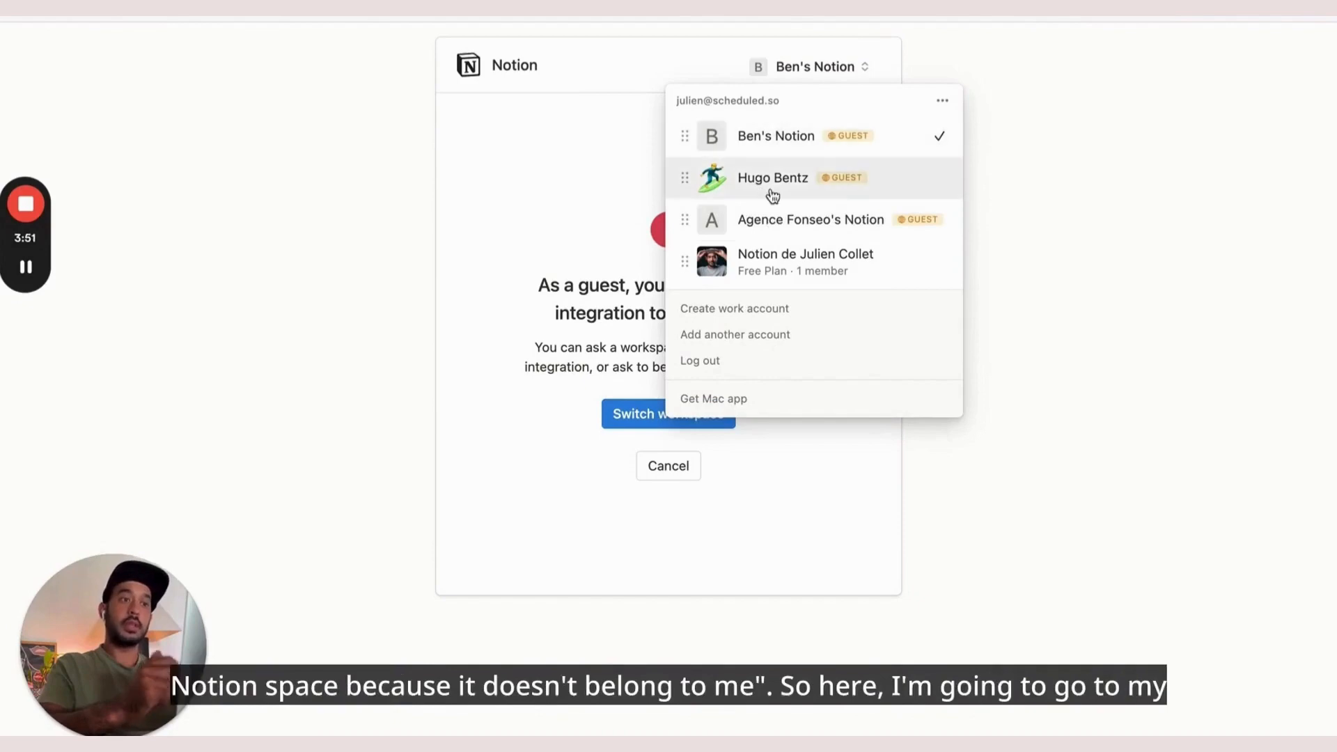
left_click(775, 277)
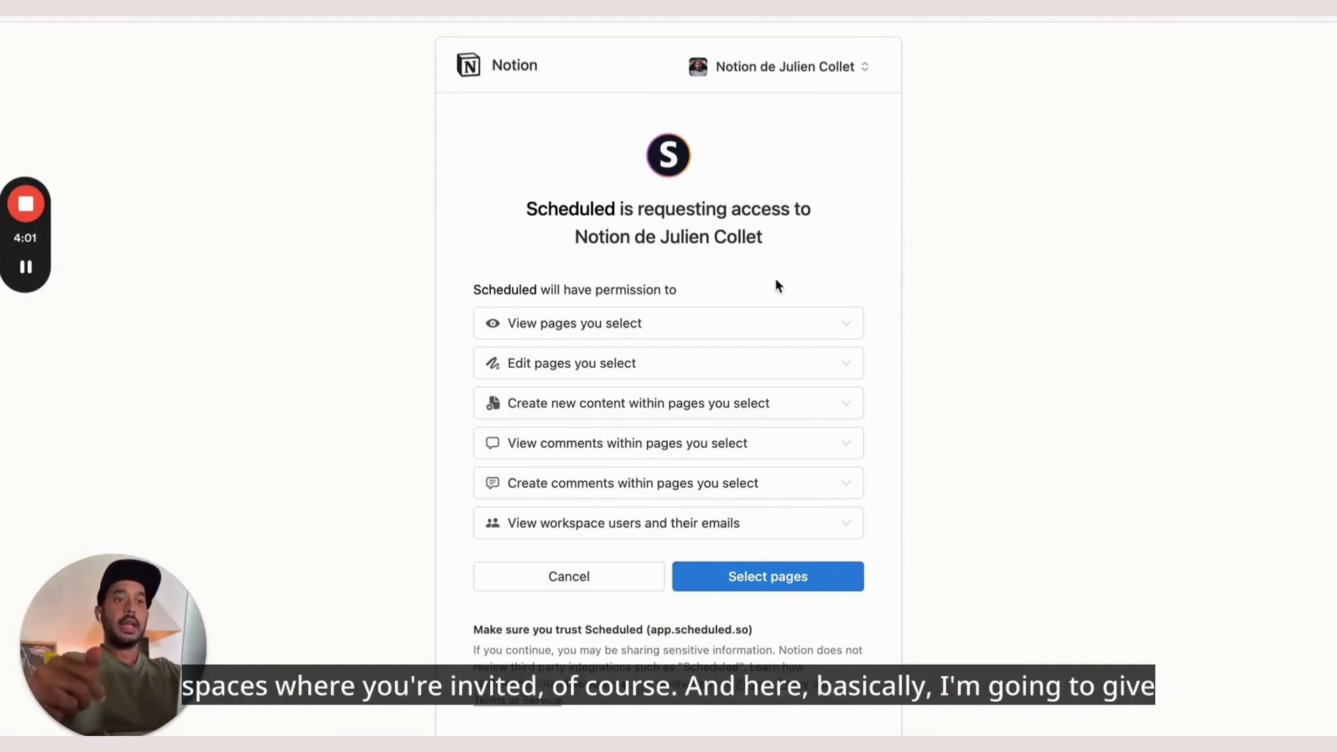
left_click(767, 582)
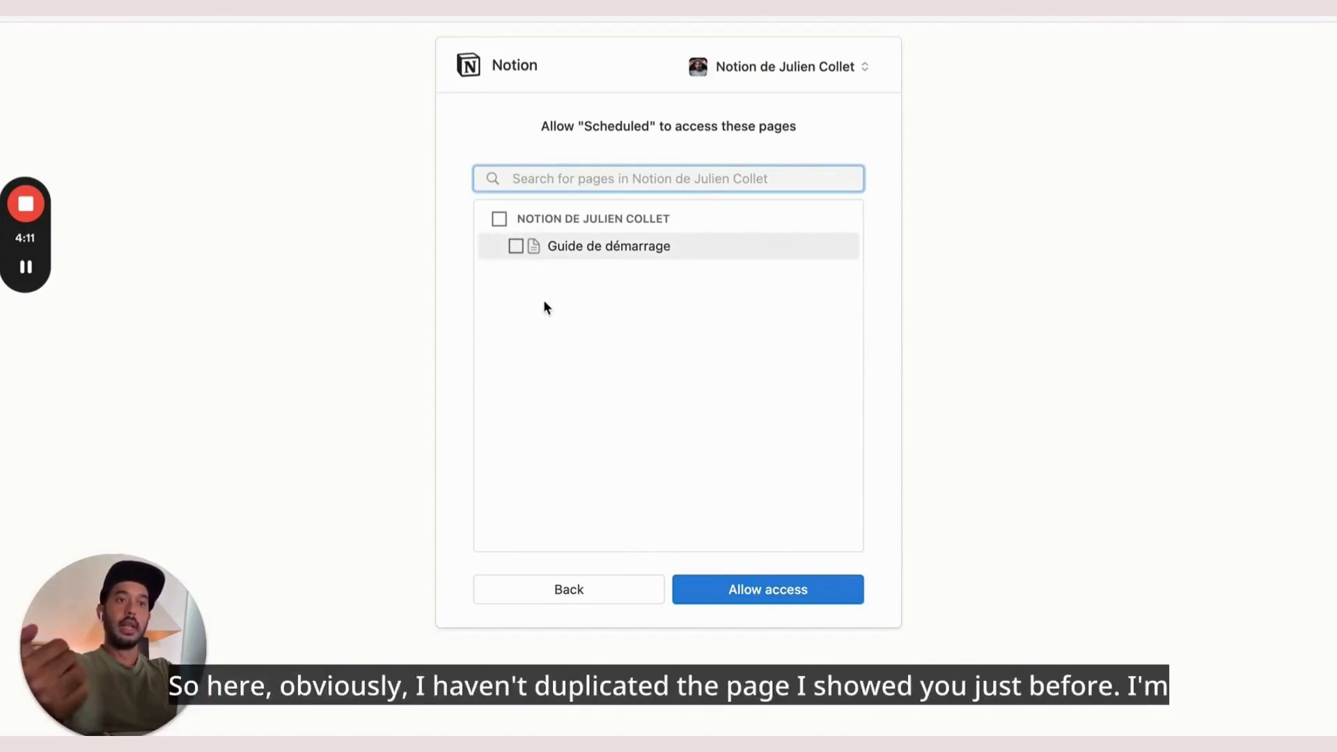
left_click(334, 16)
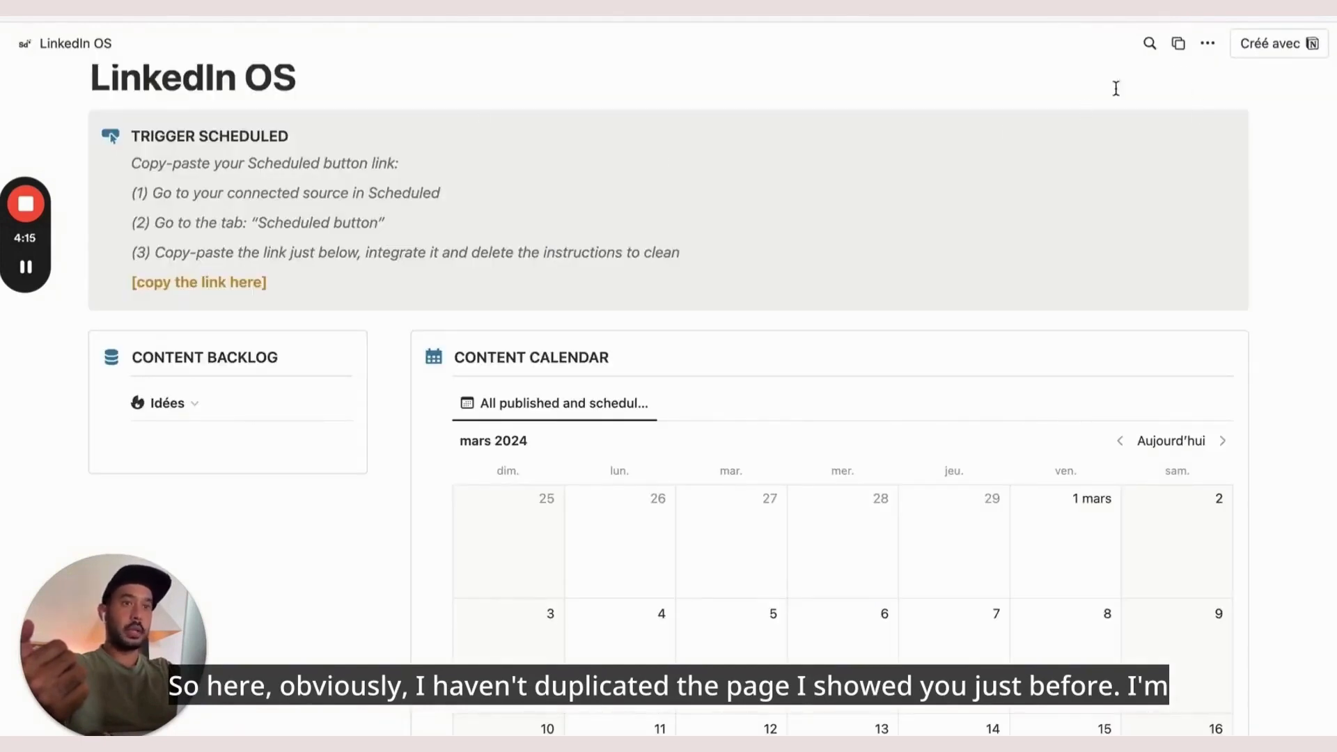
Duplicate the LinkedIn OS template into your workspace and return to Scheduled's access request
left_click(1209, 46)
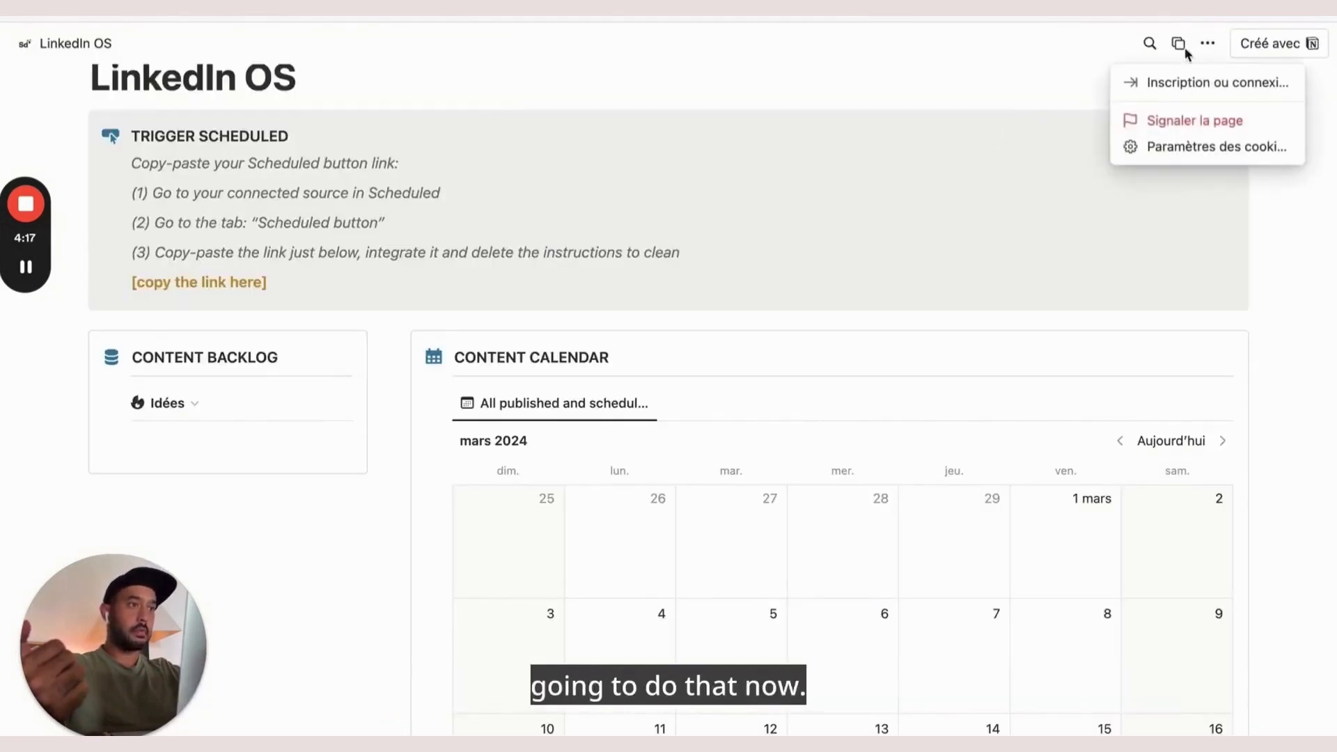
left_click(1058, 61)
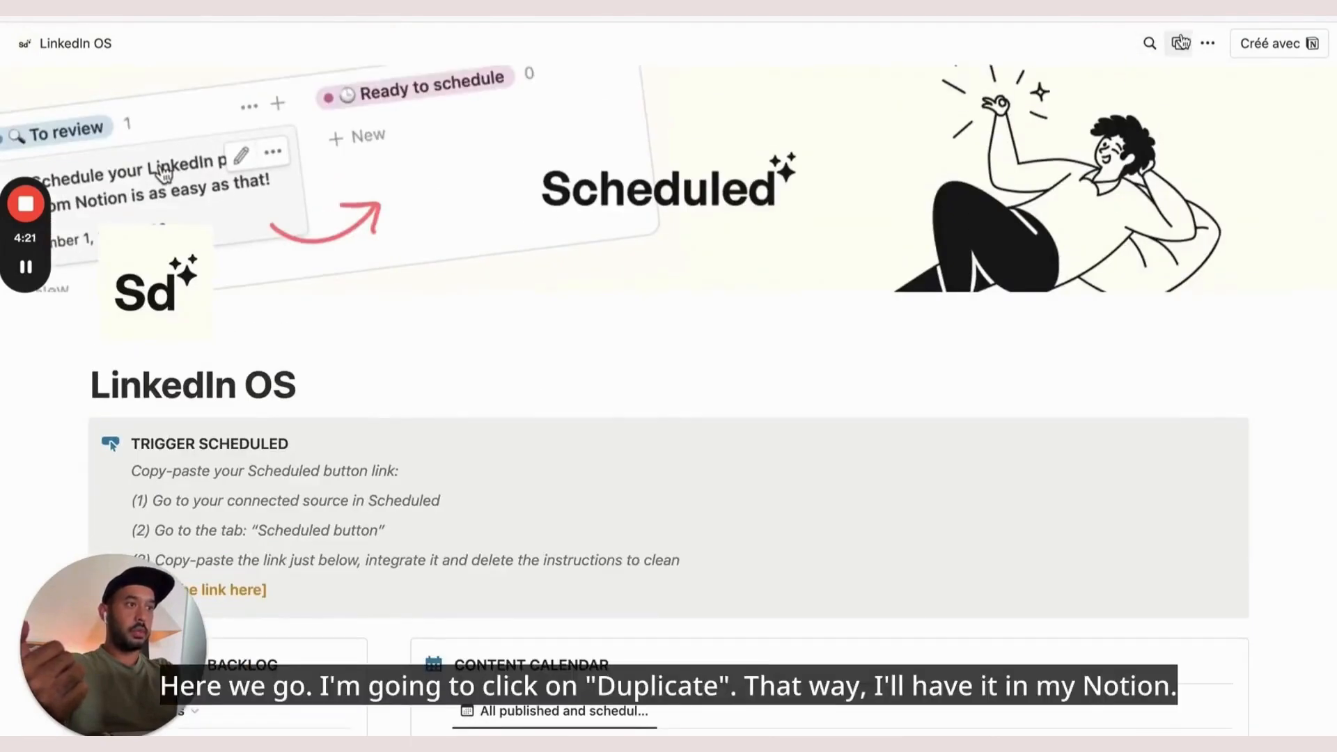
left_click(1180, 44)
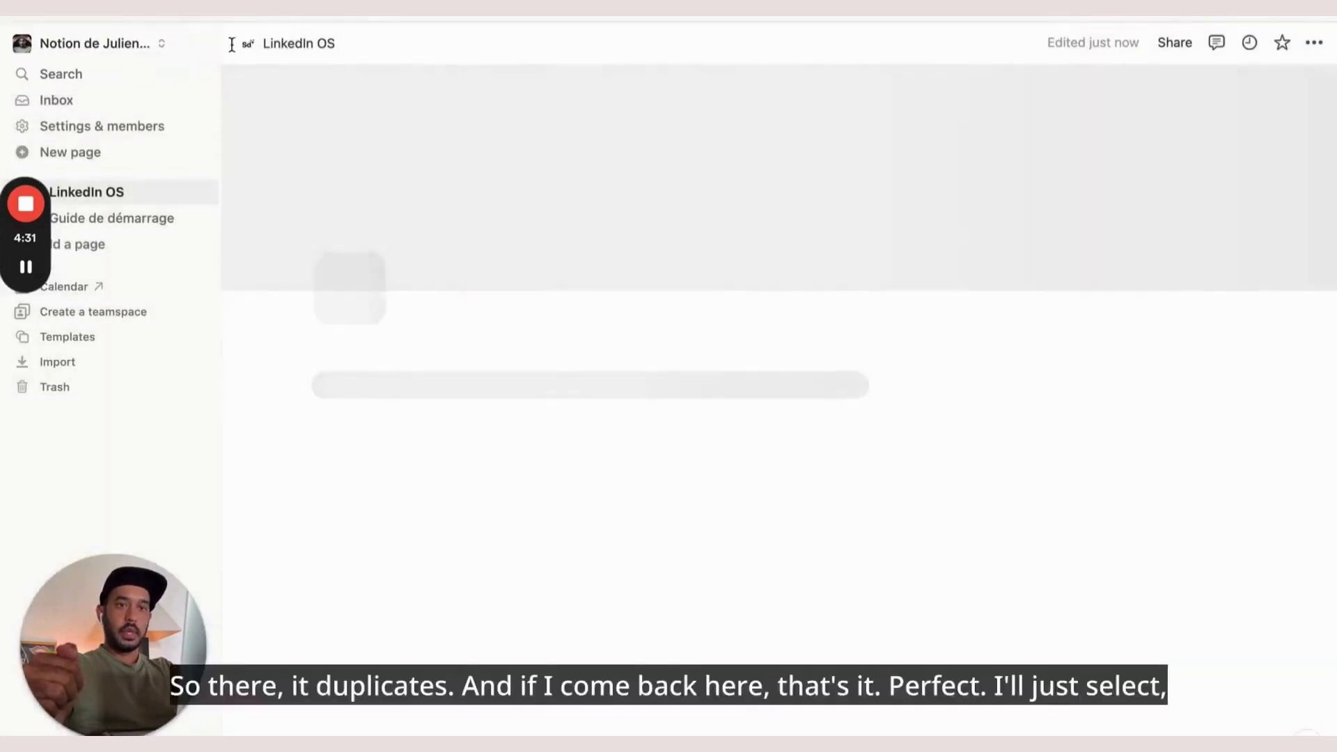
key("ctrl+shift+Tab")
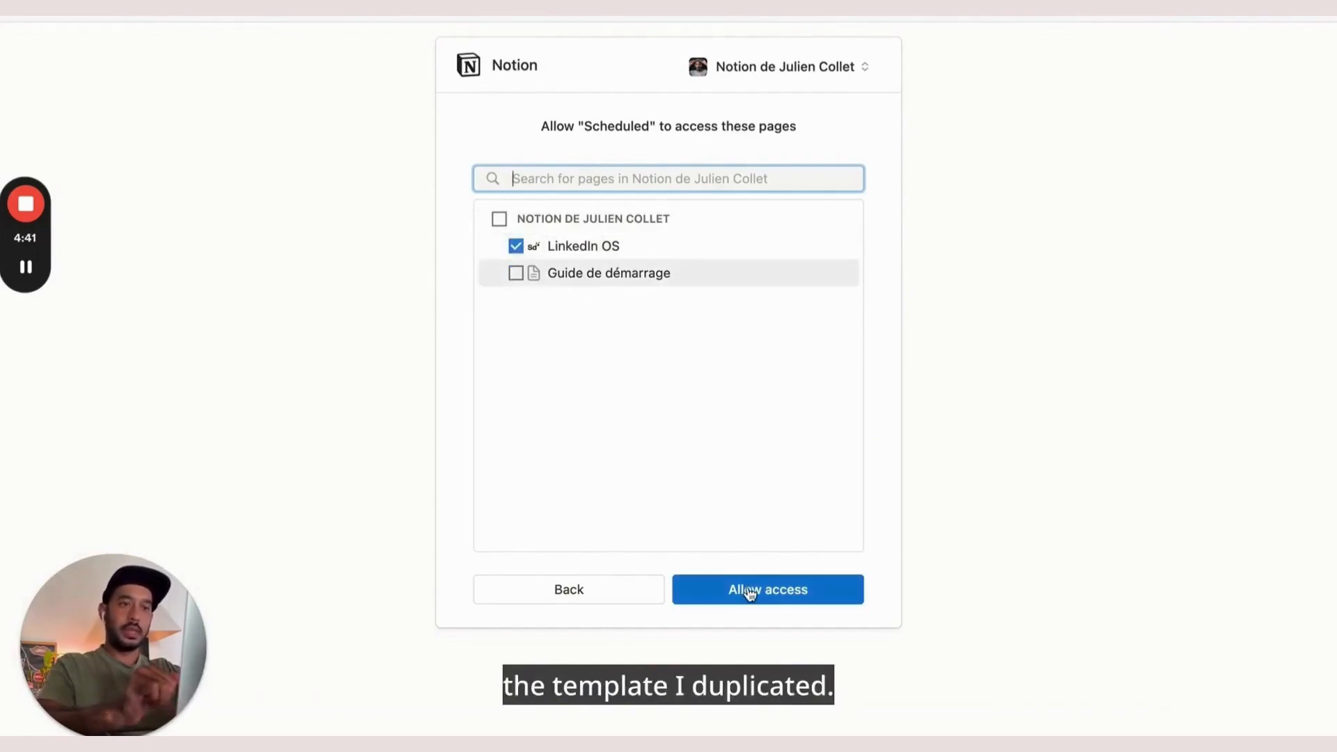
Allow Scheduled access to the LinkedIn OS page in Notion
left_click(776, 597)
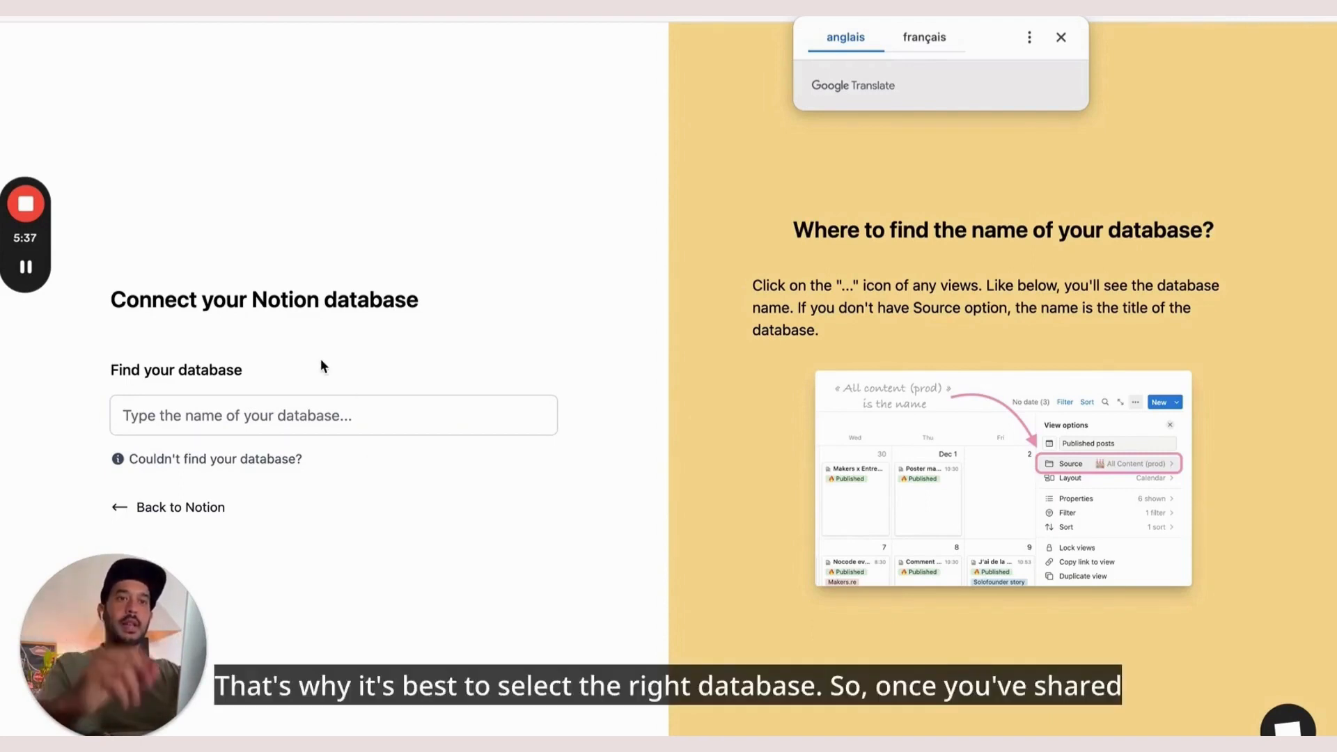
Choose DB - Content from the Find your database list
left_click(300, 420)
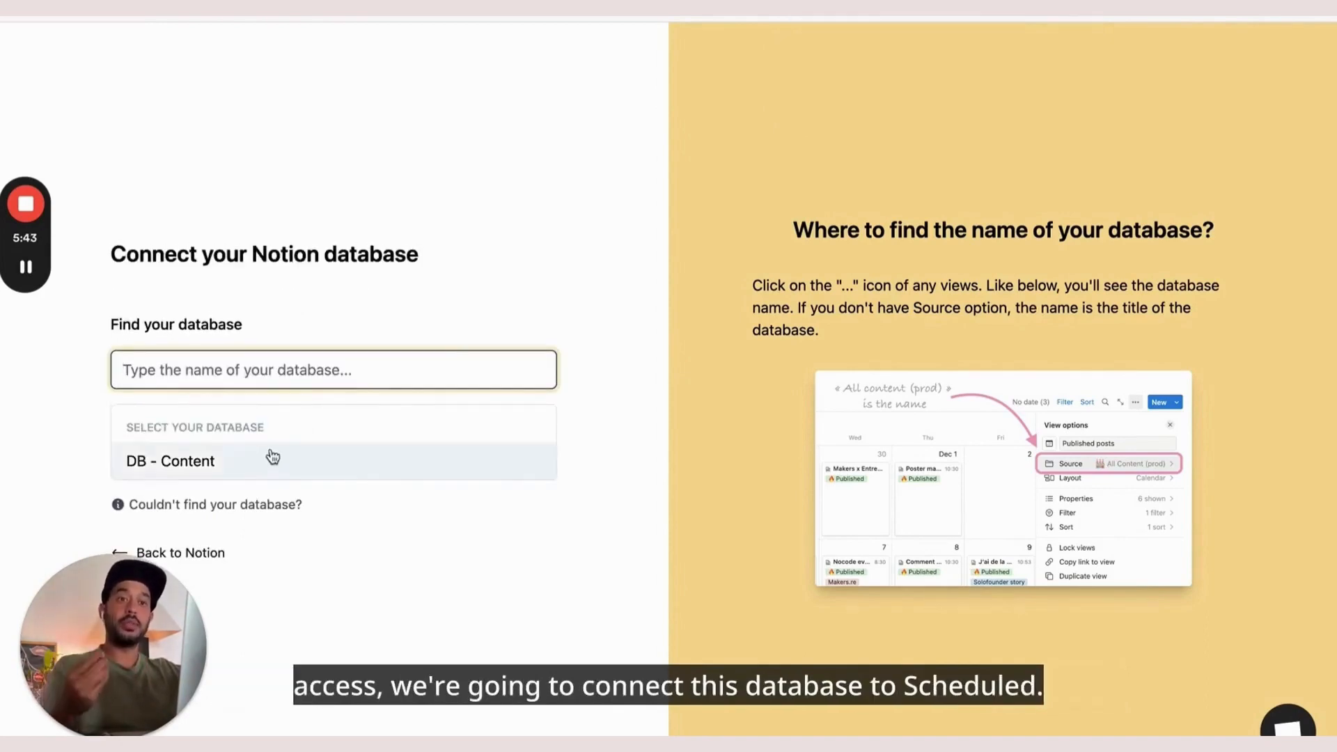
left_click(271, 459)
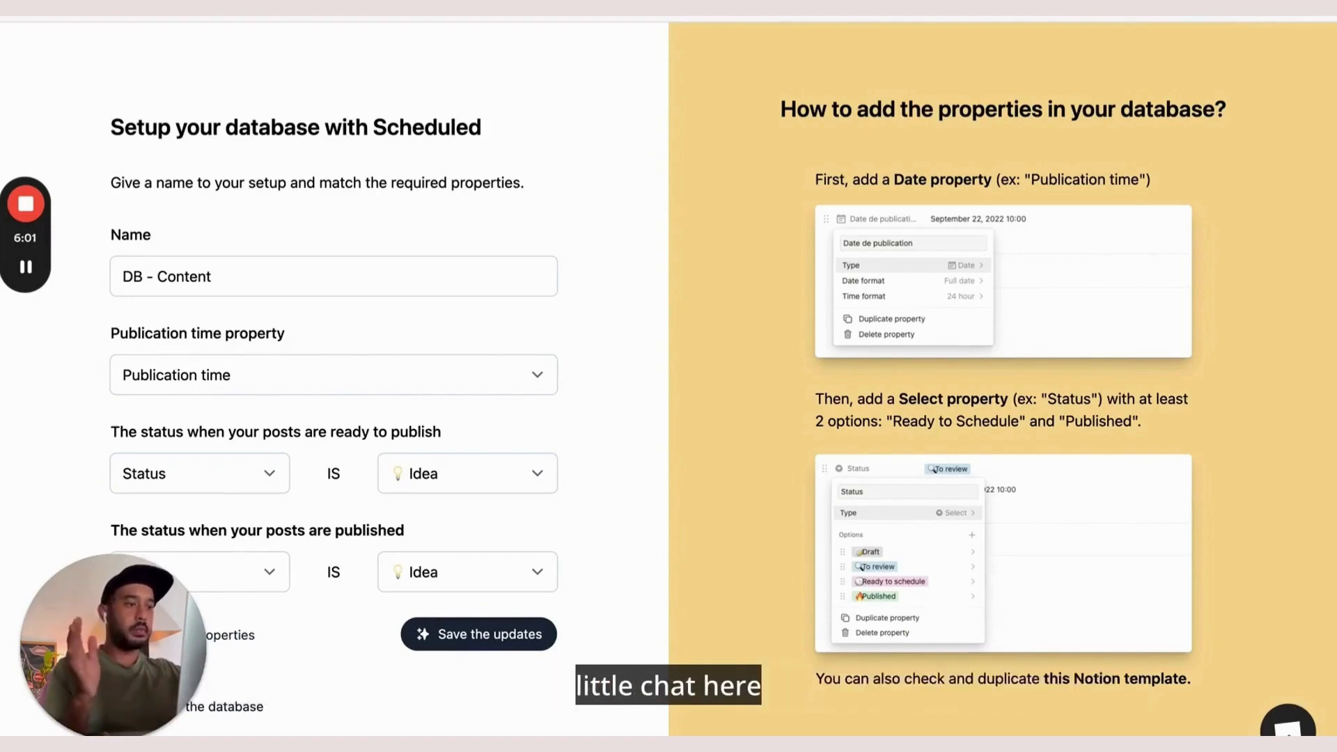
Open Scheduled's support chat and scroll the database setup page
left_click(1288, 724)
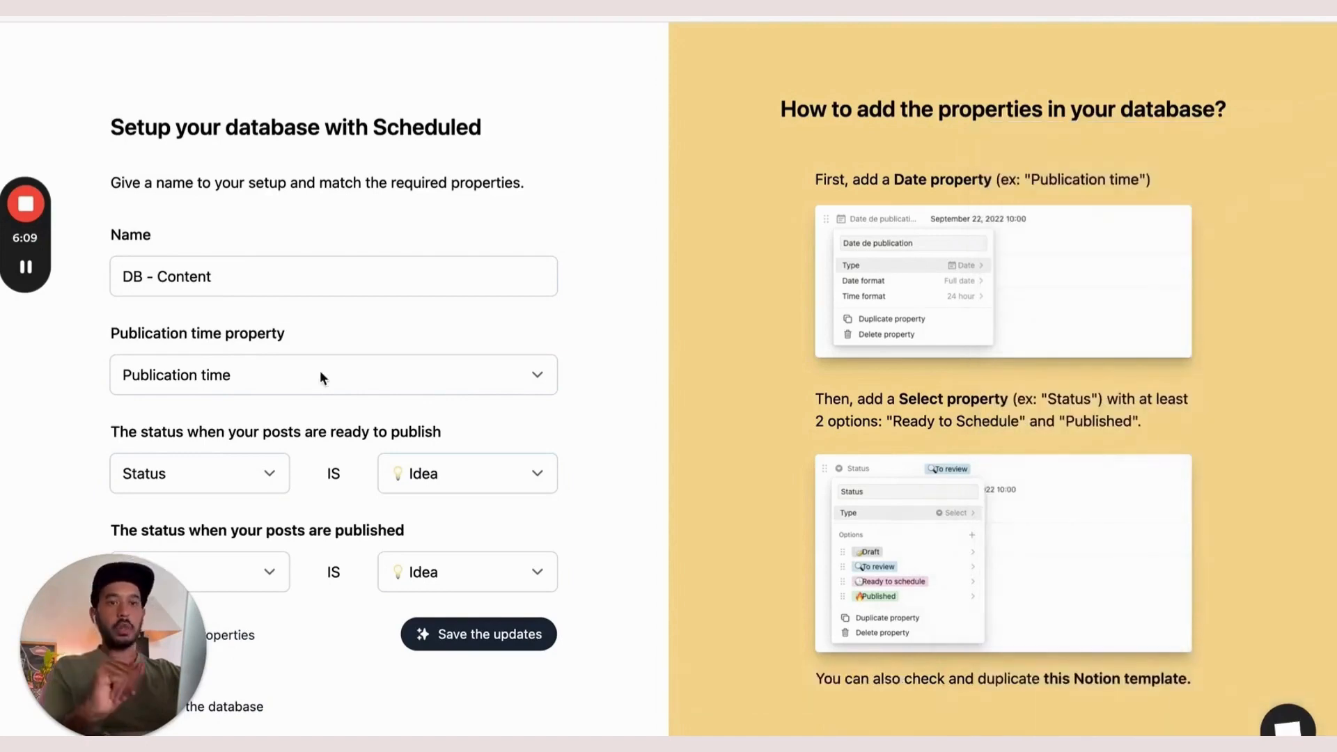
scroll(321, 373, "down", 1)
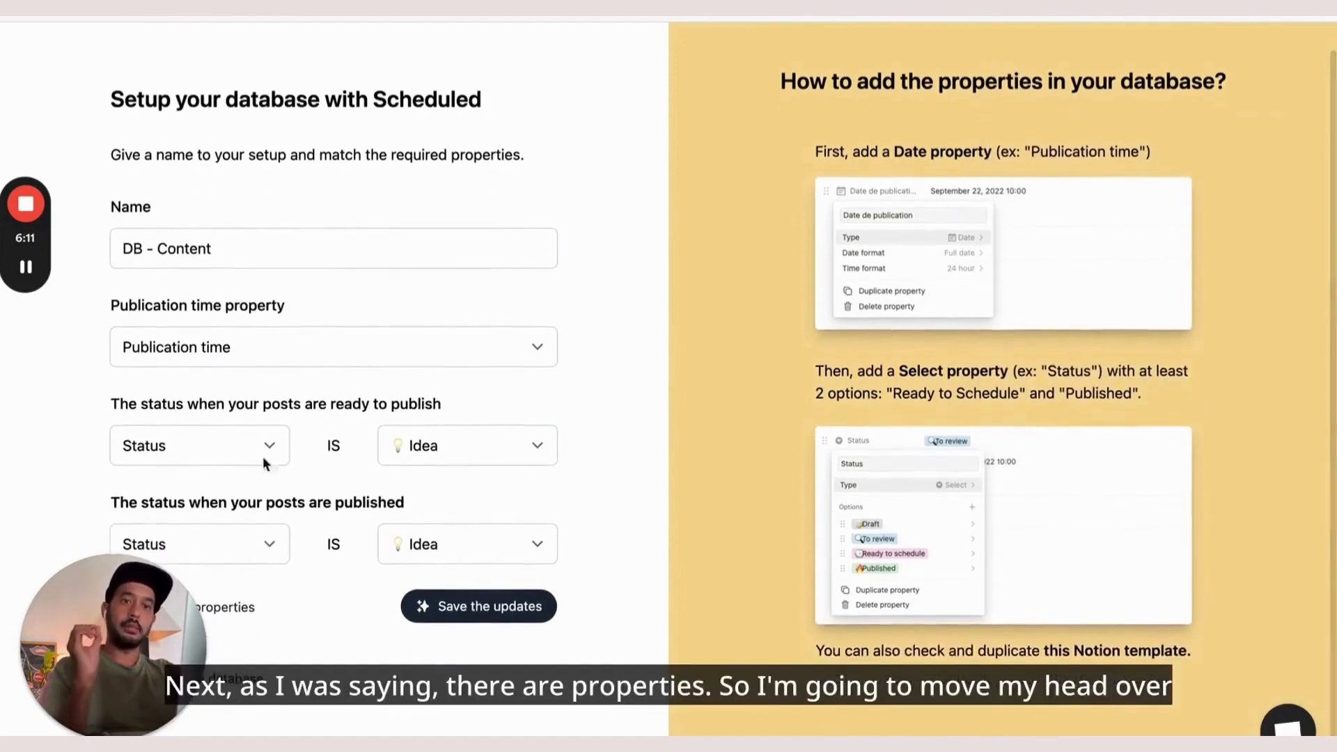
left_click_drag(157, 604, 688, 603)
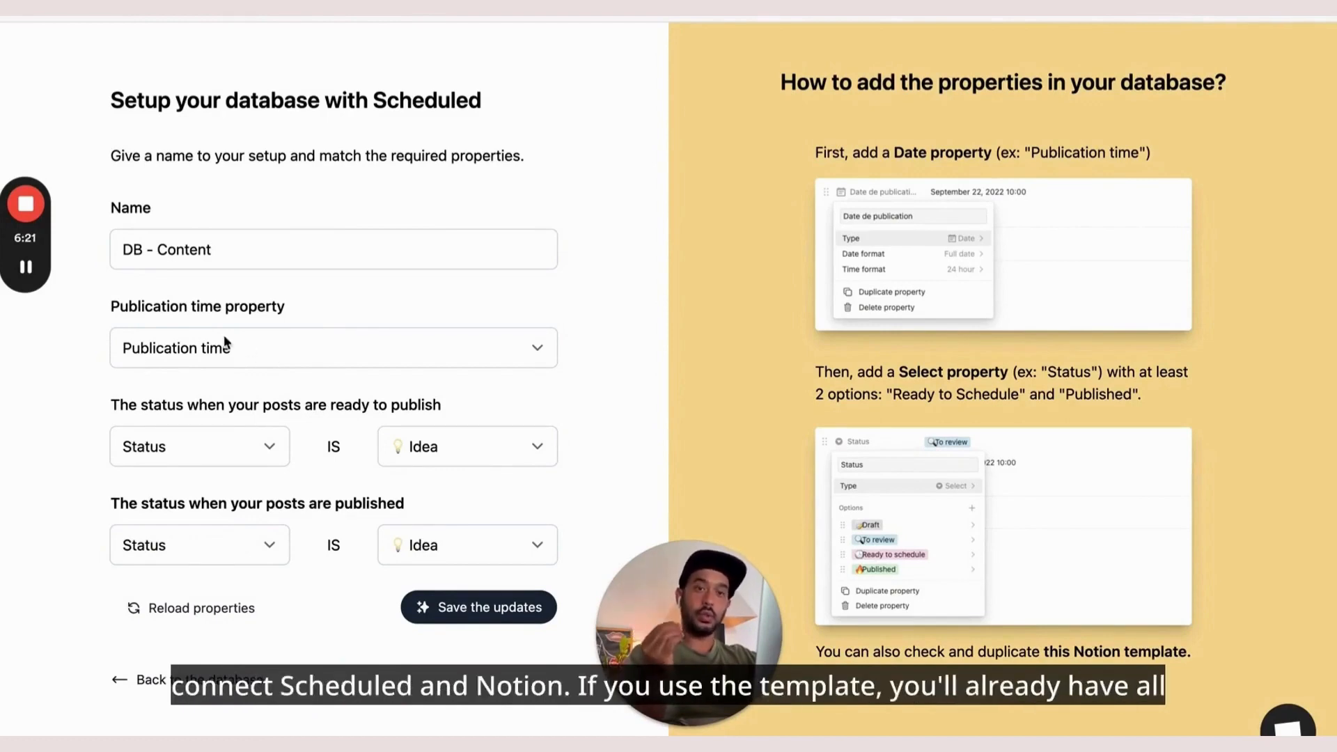
Keep Publication time as the publication time property, then go back to Notion
left_click(263, 348)
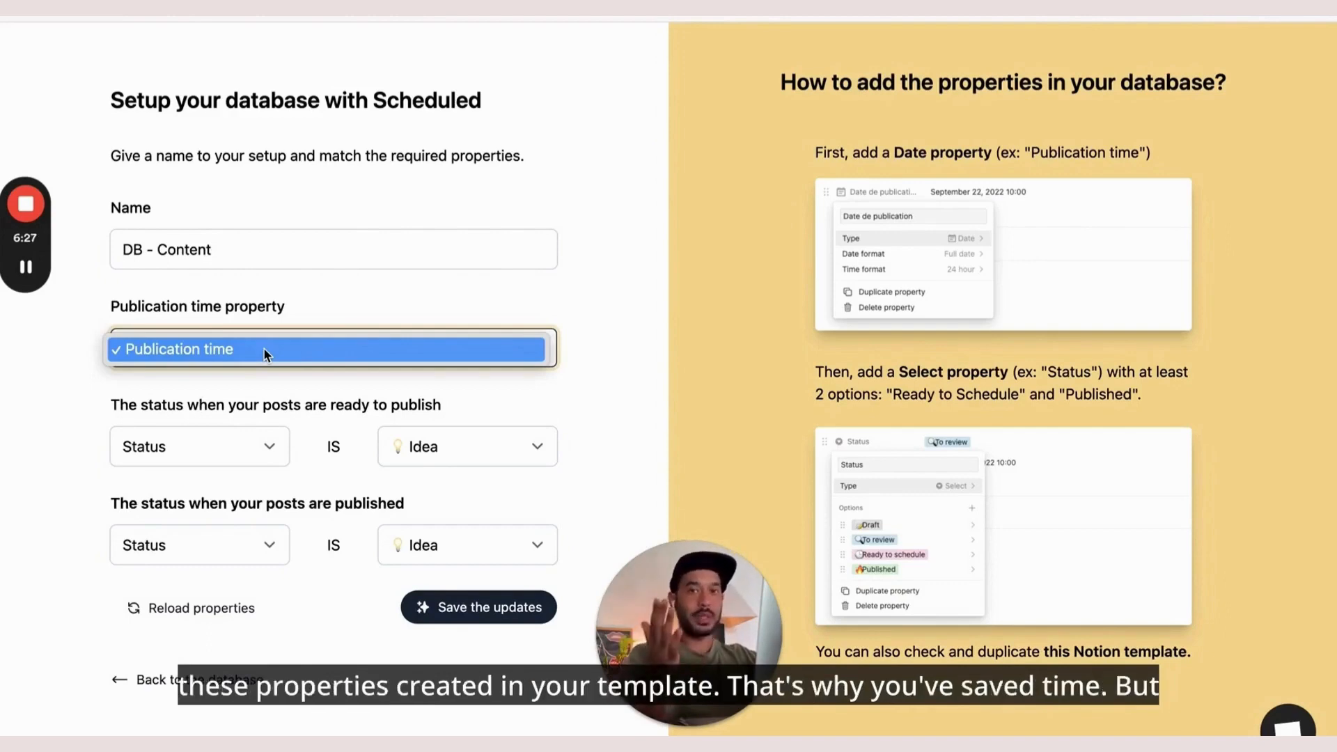
left_click(263, 348)
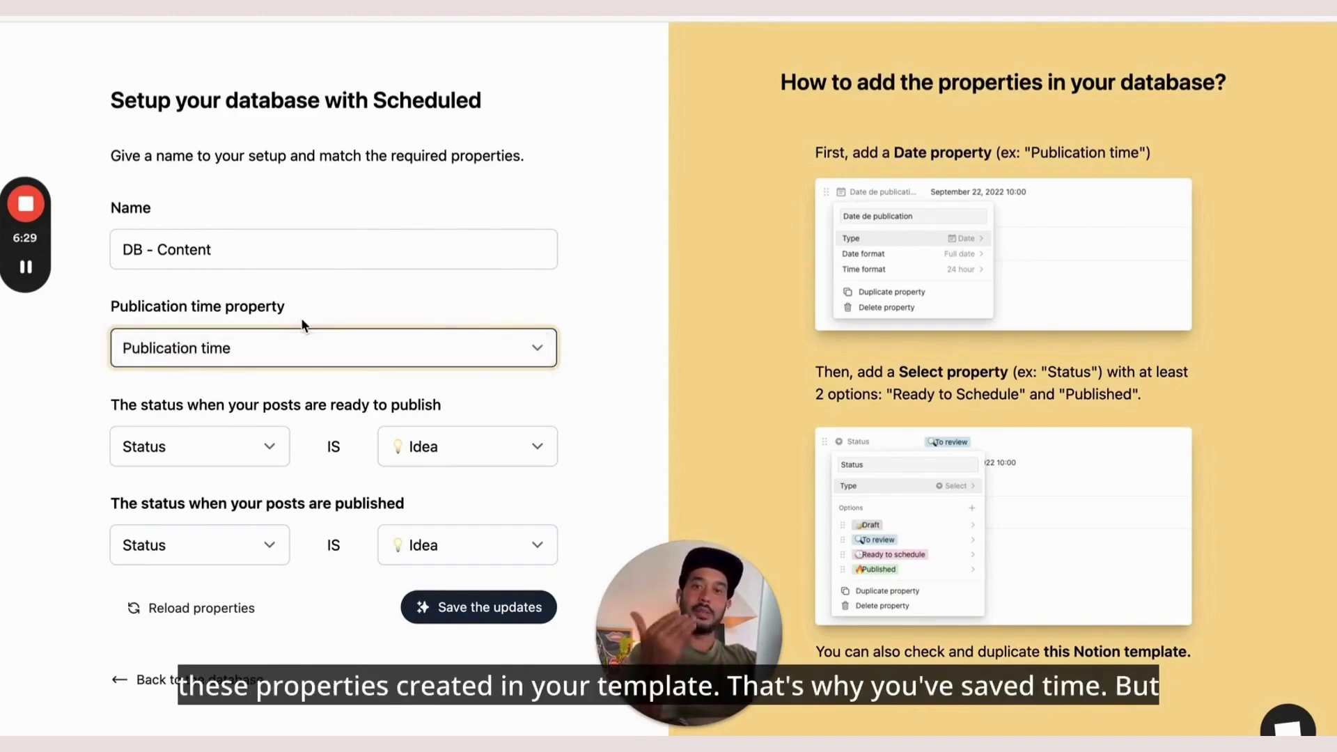
left_click(253, 318)
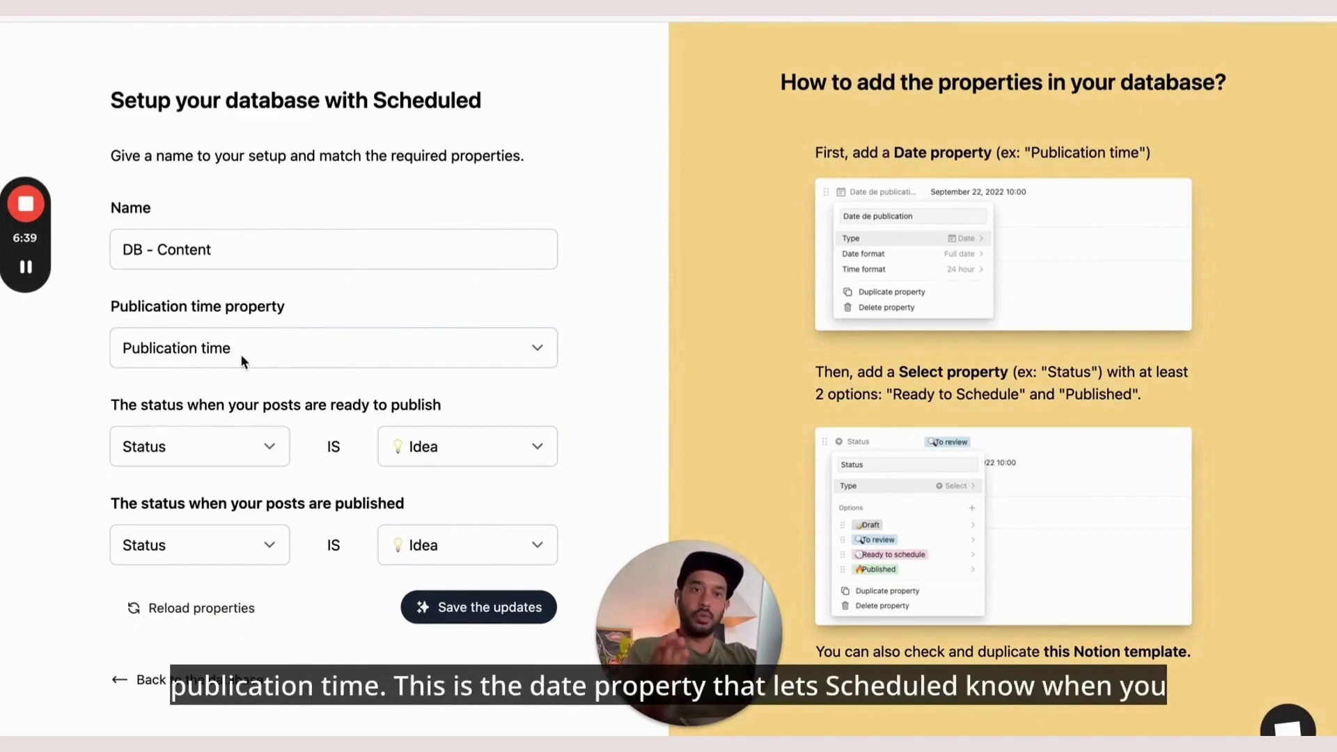
left_click(341, 8)
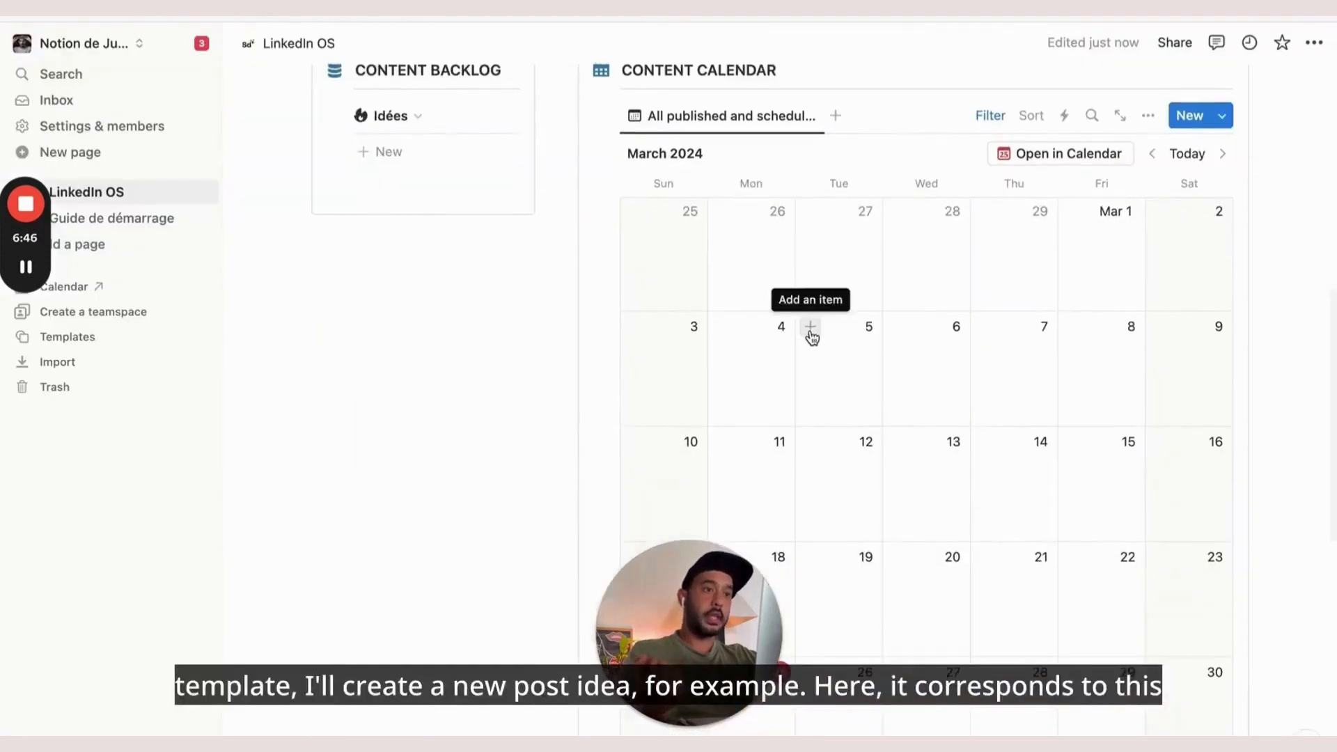
Add a new post idea on March 5 in the content calendar and check its Publication time property
left_click(809, 335)
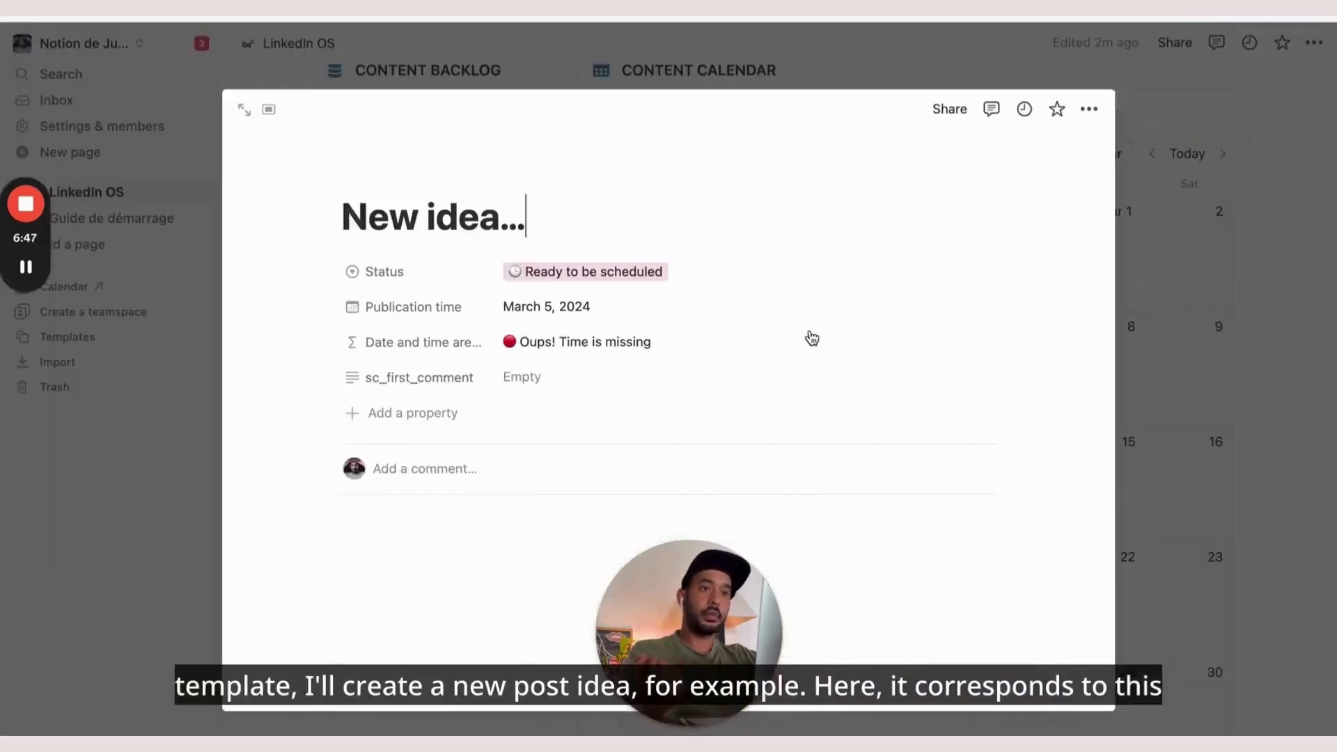
scroll(501, 300, "down", 2)
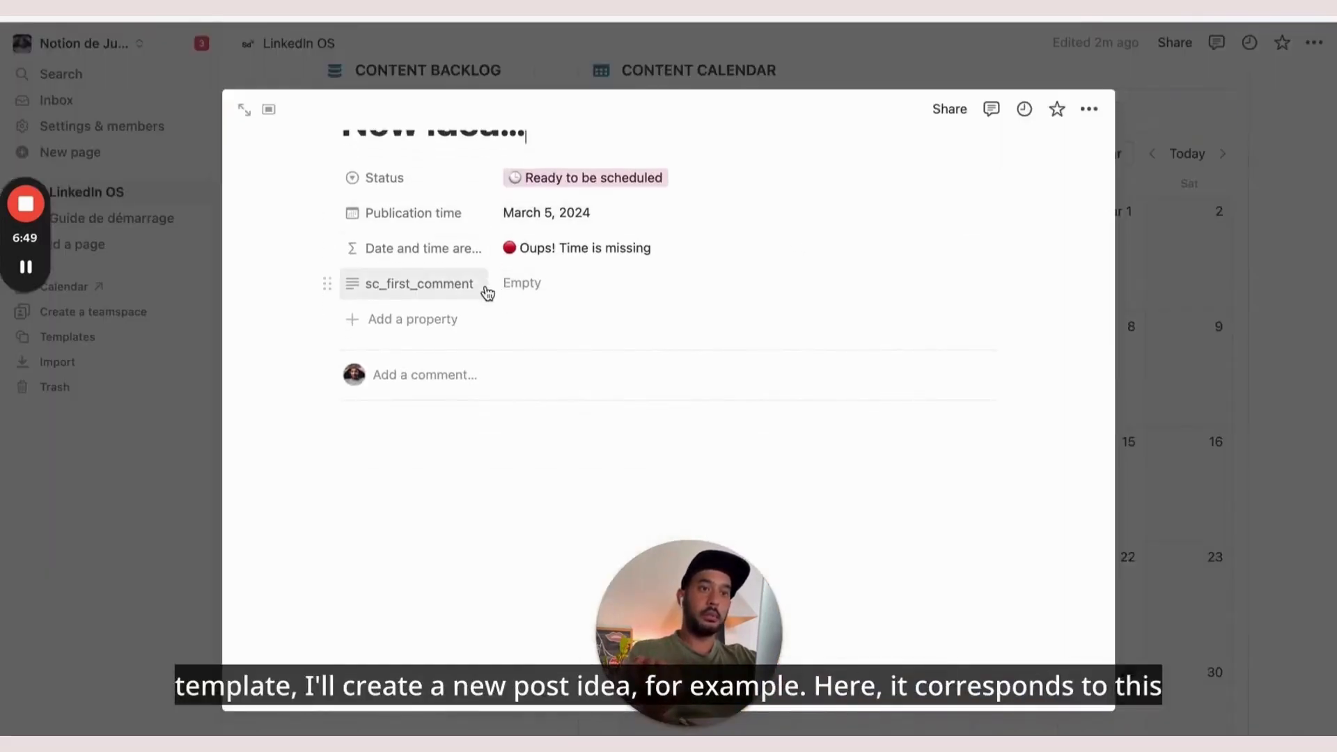
scroll(488, 292, "up", 1)
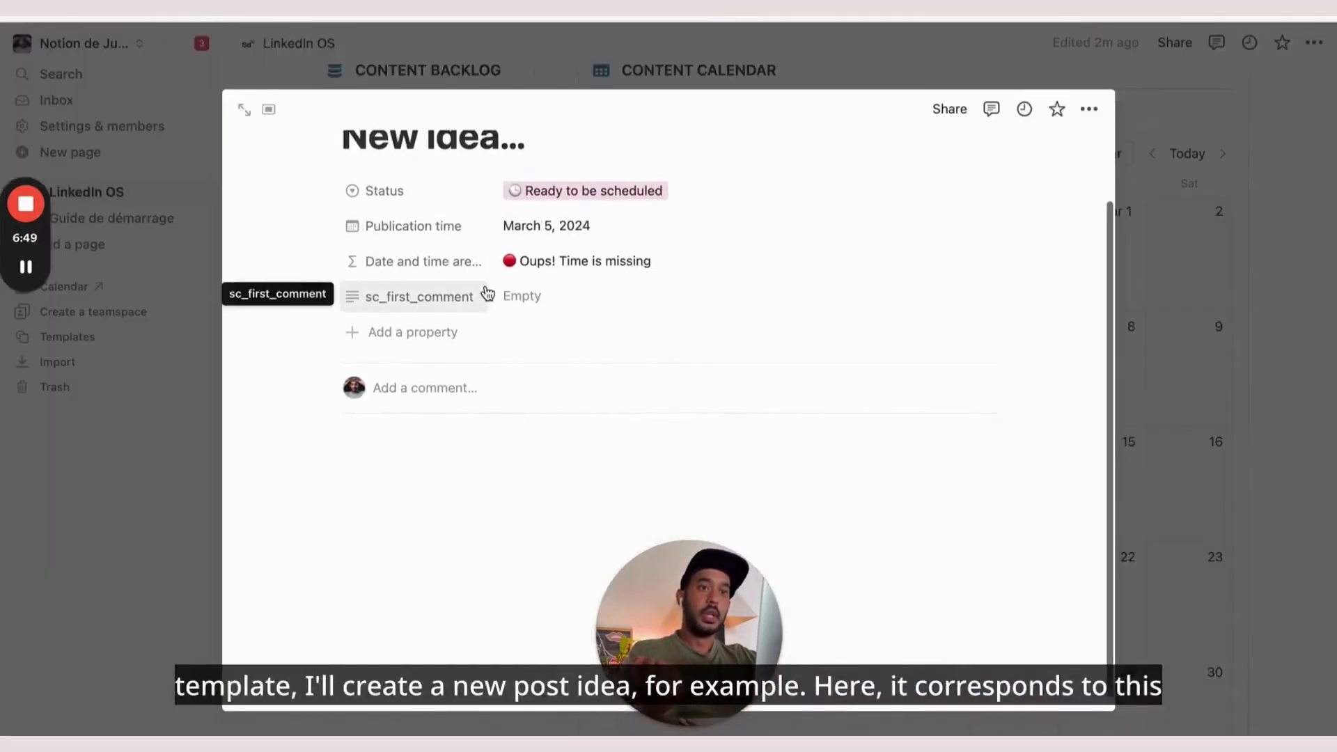
left_click(402, 239)
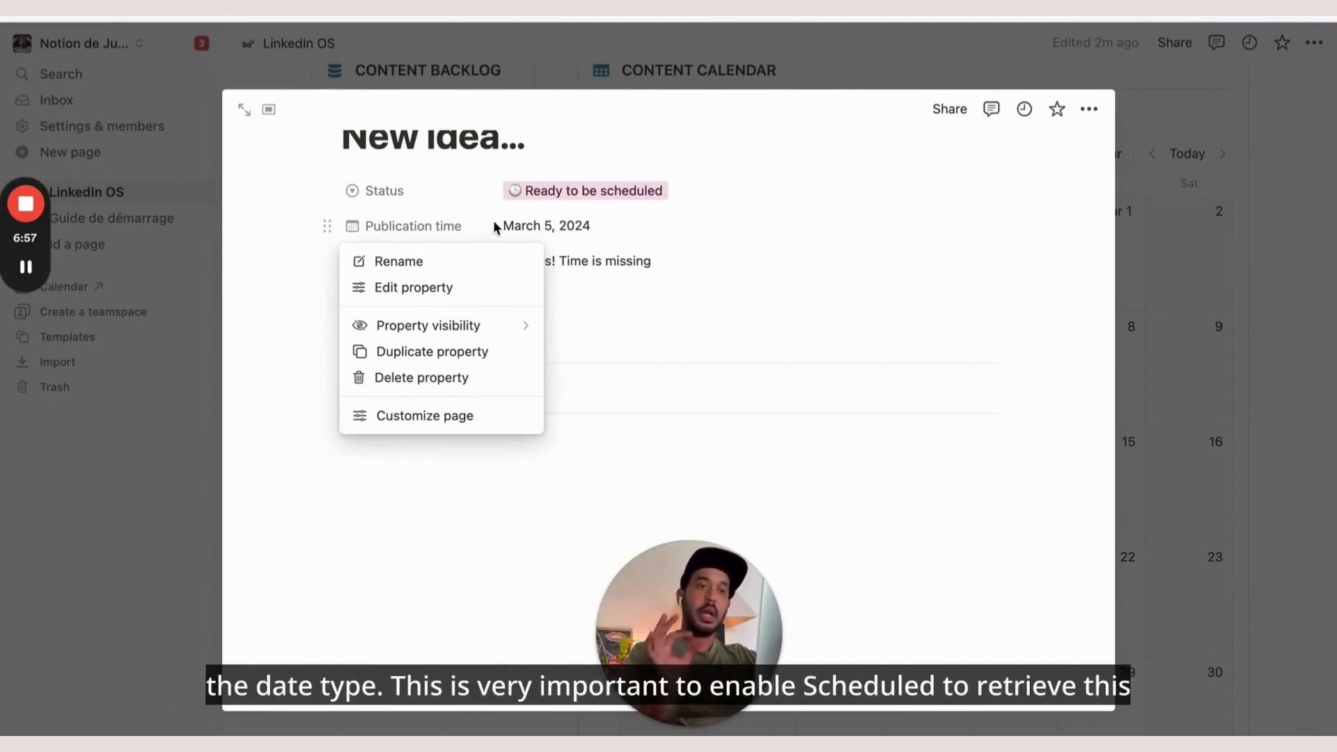
left_click(537, 232)
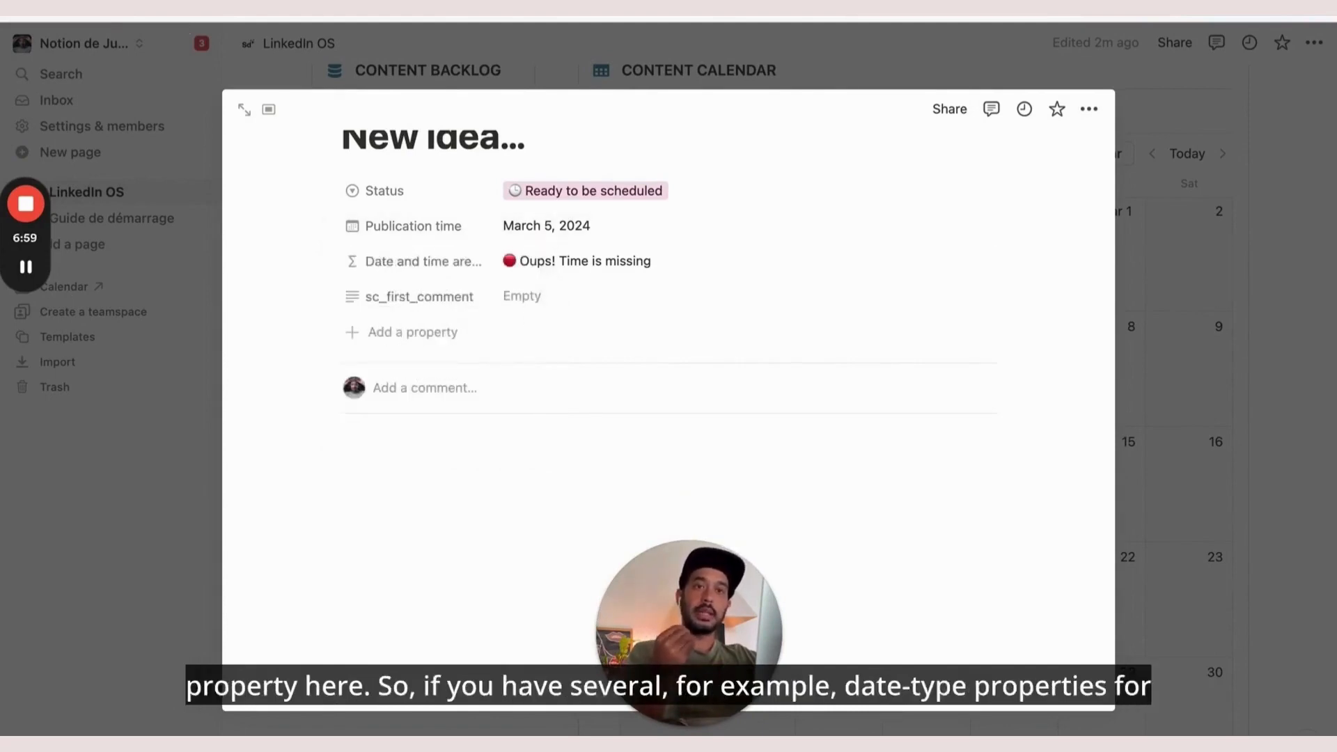
left_click(184, 8)
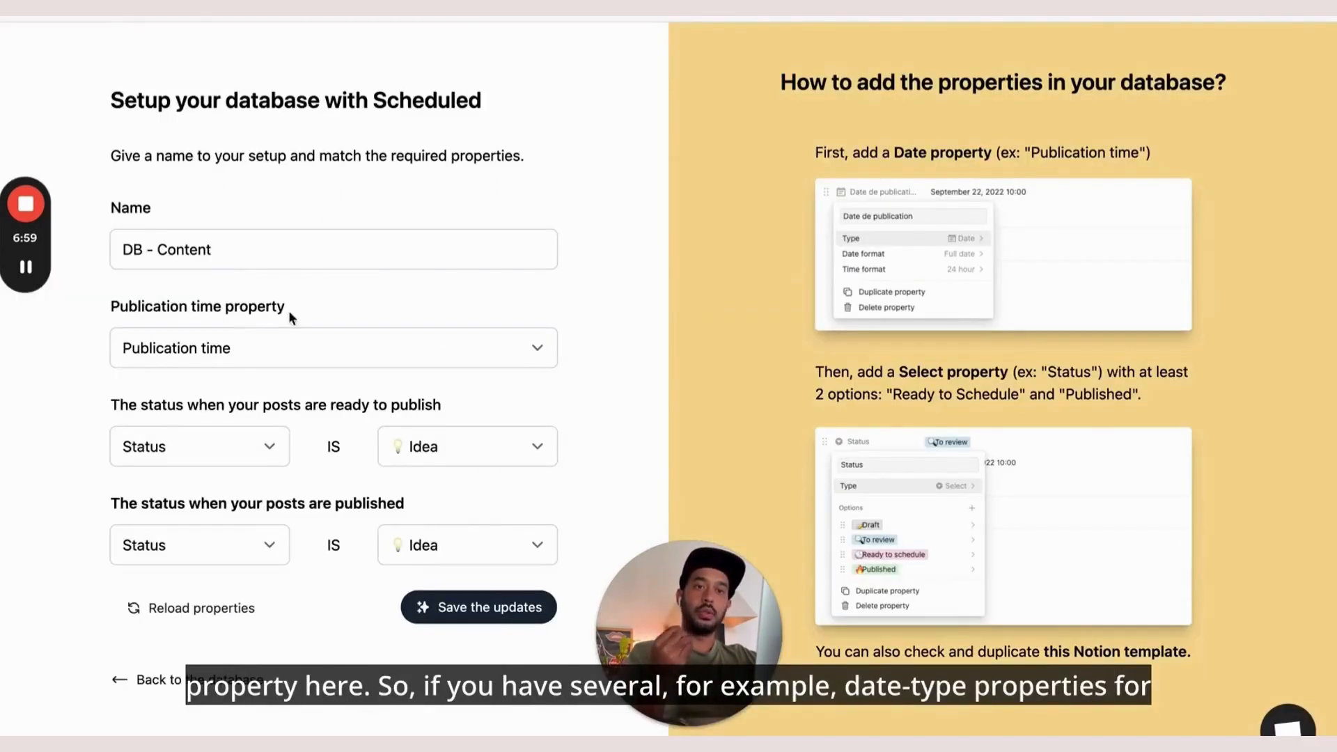
left_click(231, 350)
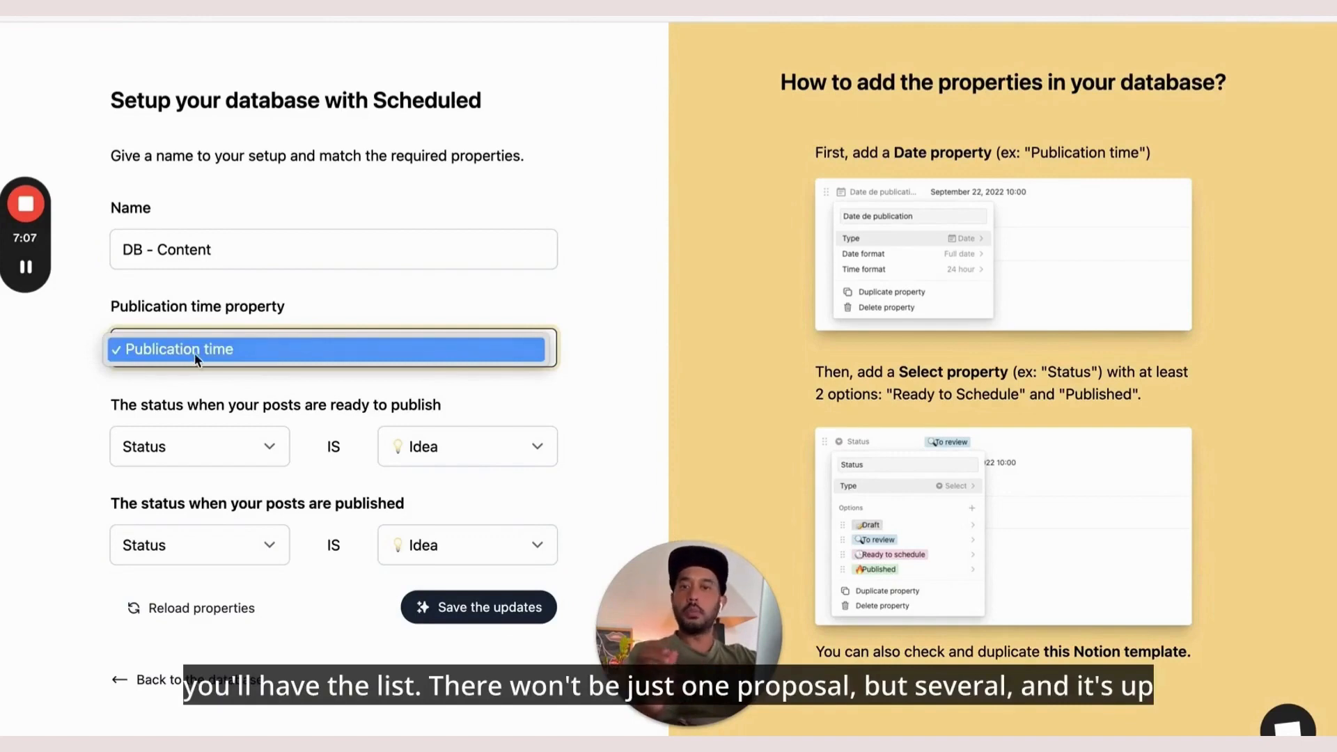
left_click(300, 311)
scroll(300, 311, "down", 1)
scroll(257, 382, "up", 1)
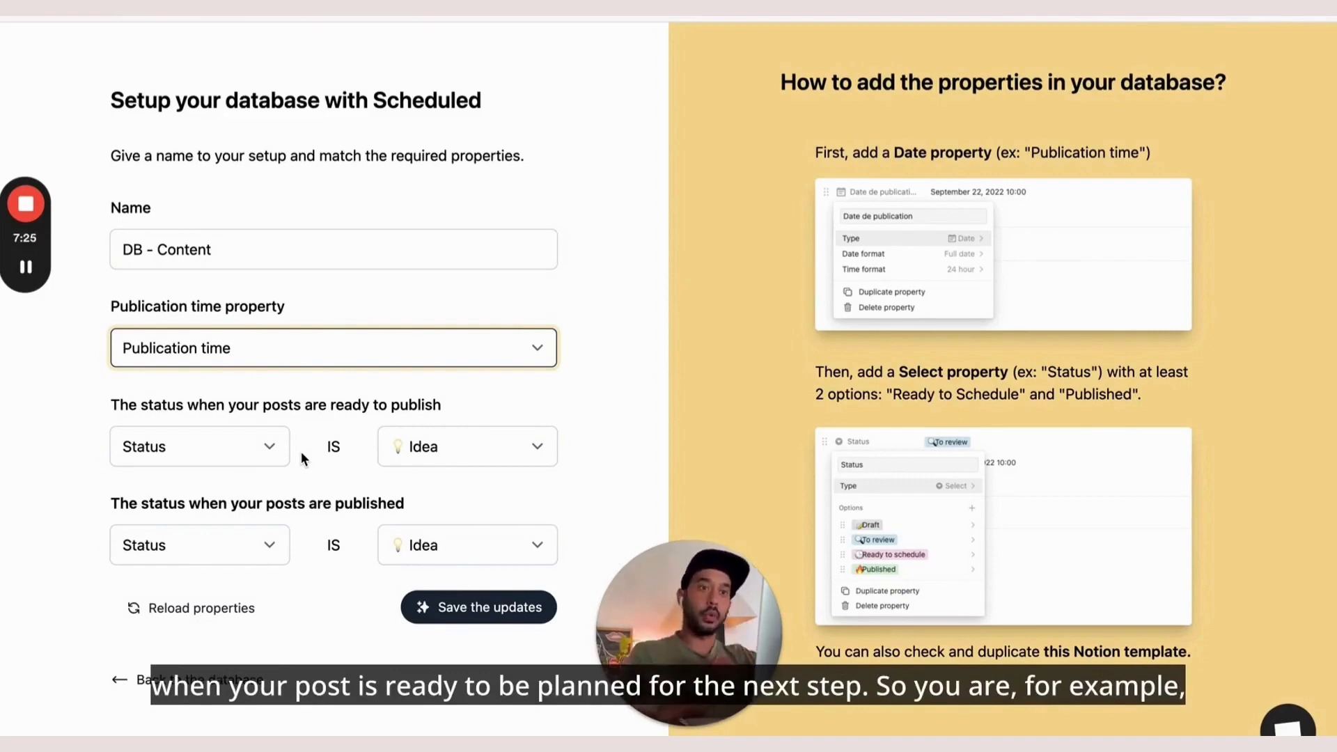
On the new post, inspect the Status property's settings and available property types
left_click(362, 18)
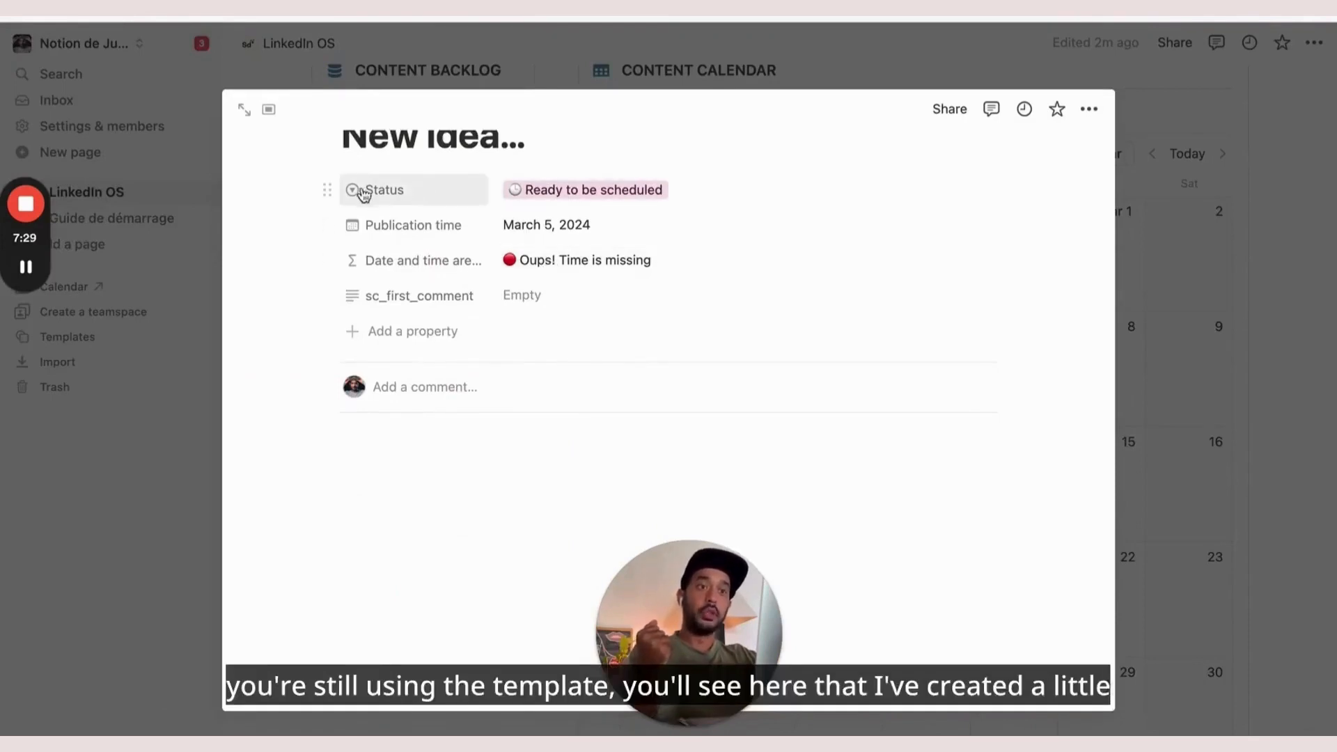
left_click(424, 198)
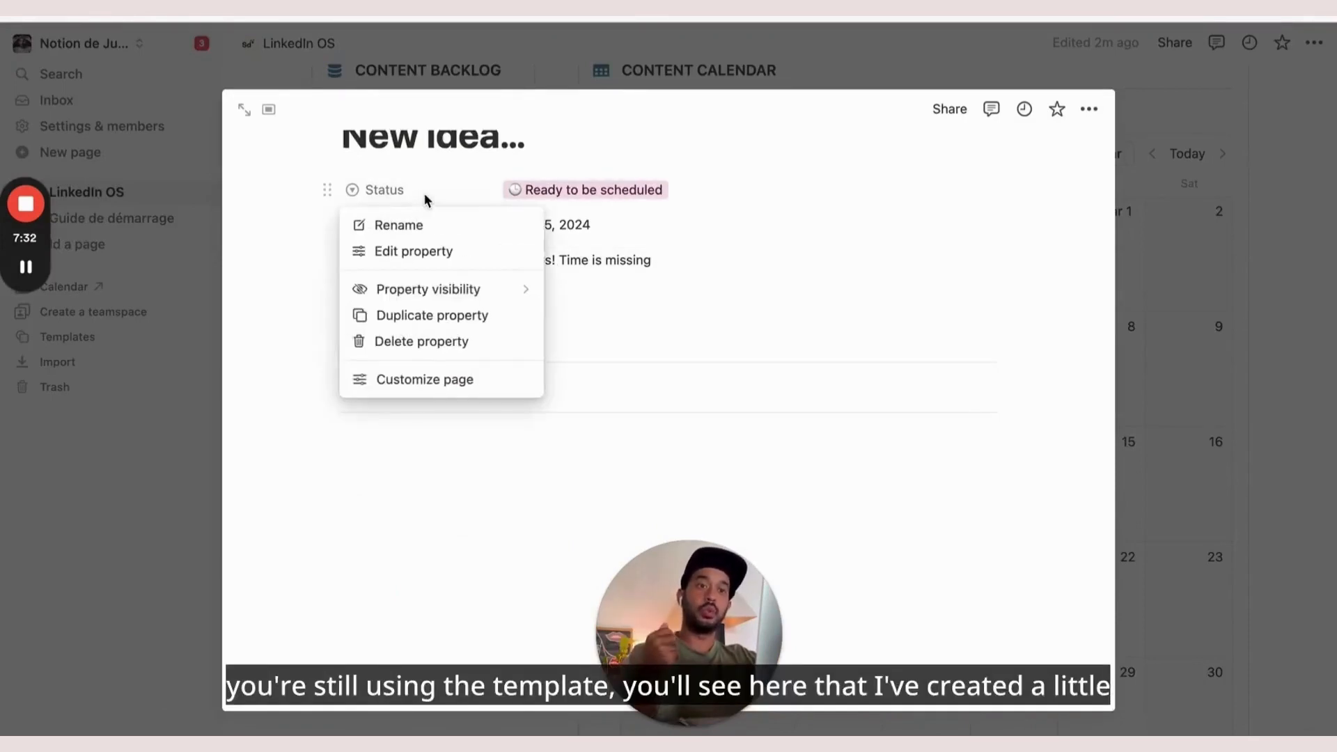
left_click(441, 254)
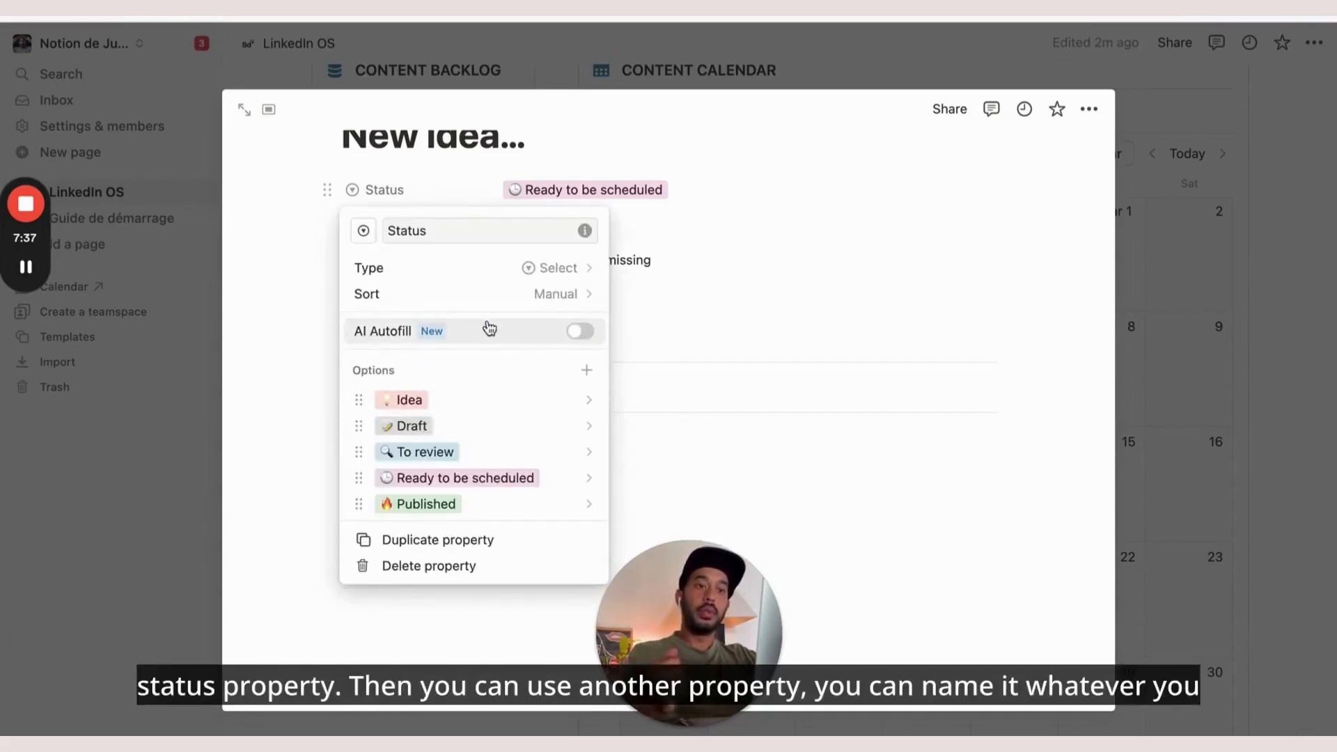
left_click(467, 279)
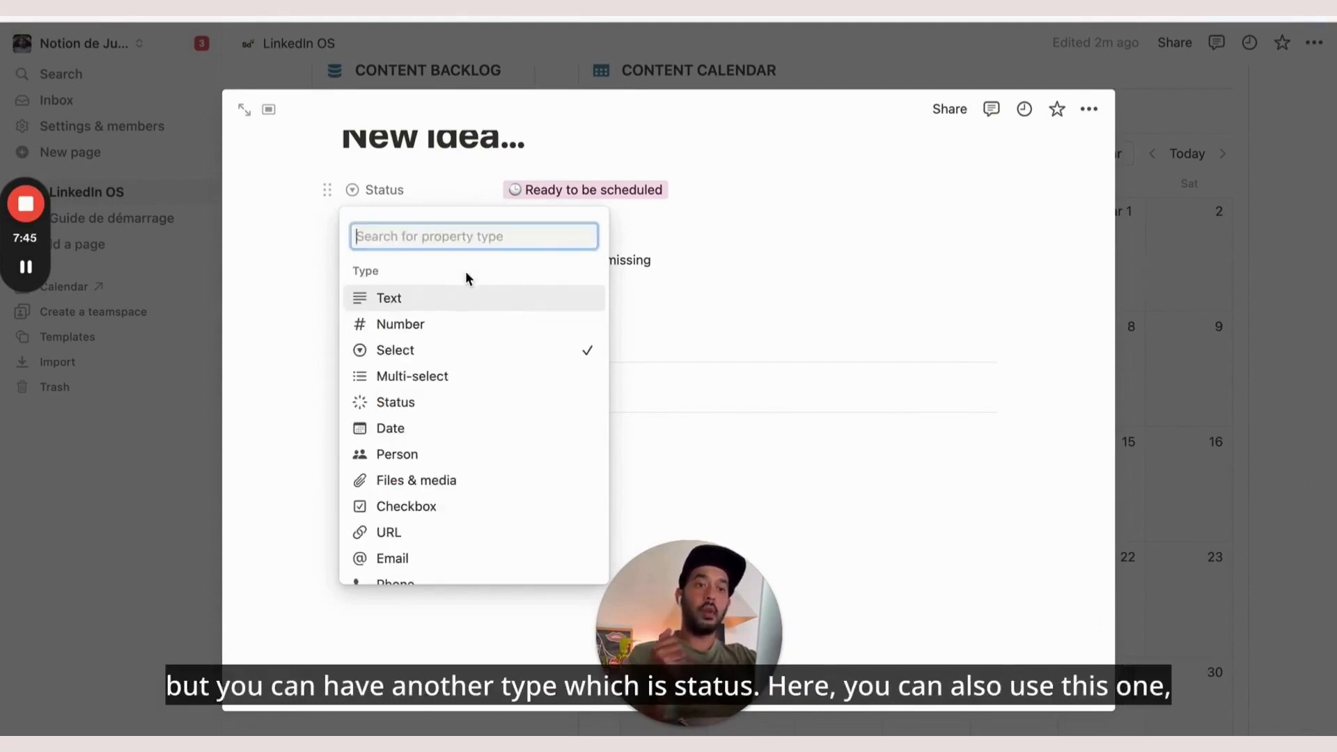
scroll(439, 533, "down", 5)
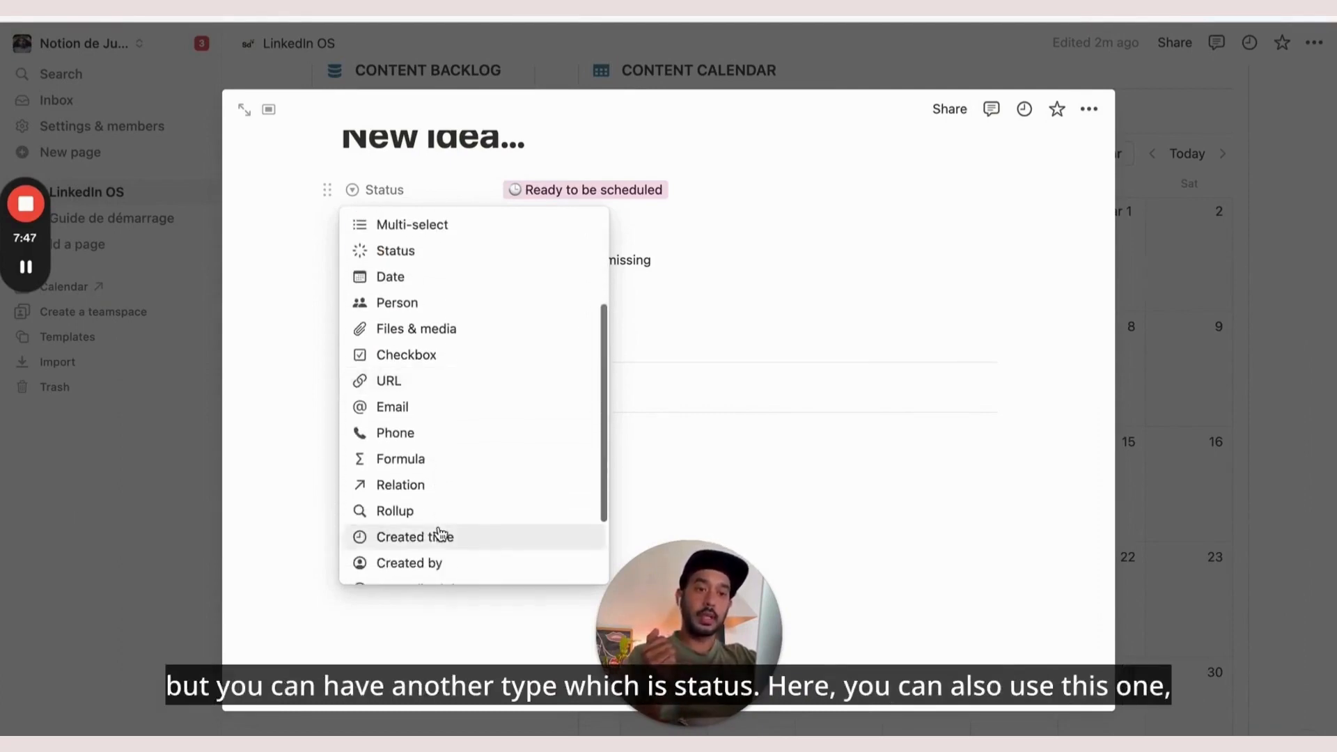
scroll(438, 532, "down", 3)
scroll(440, 533, "up", 8)
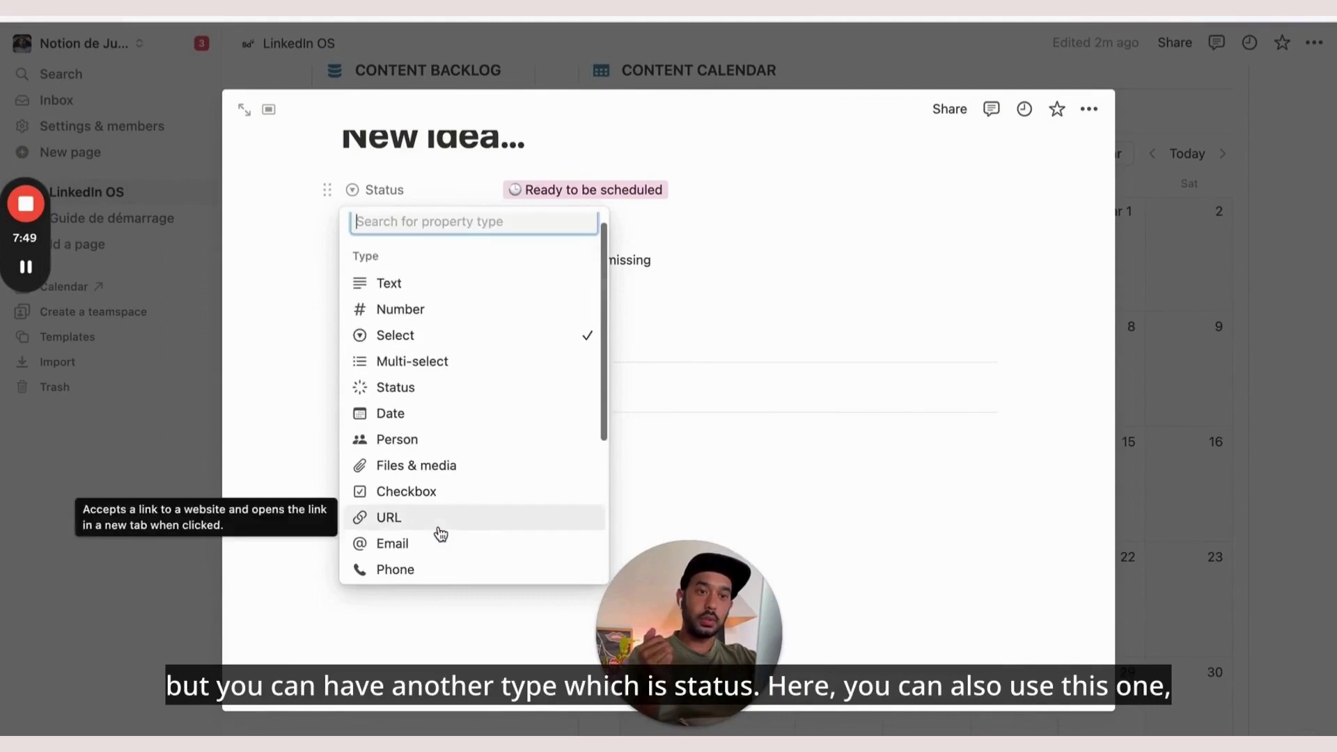
left_click(689, 258)
Review the post's Status options, Idea through Published, then go back to Scheduled's setup
left_click(561, 190)
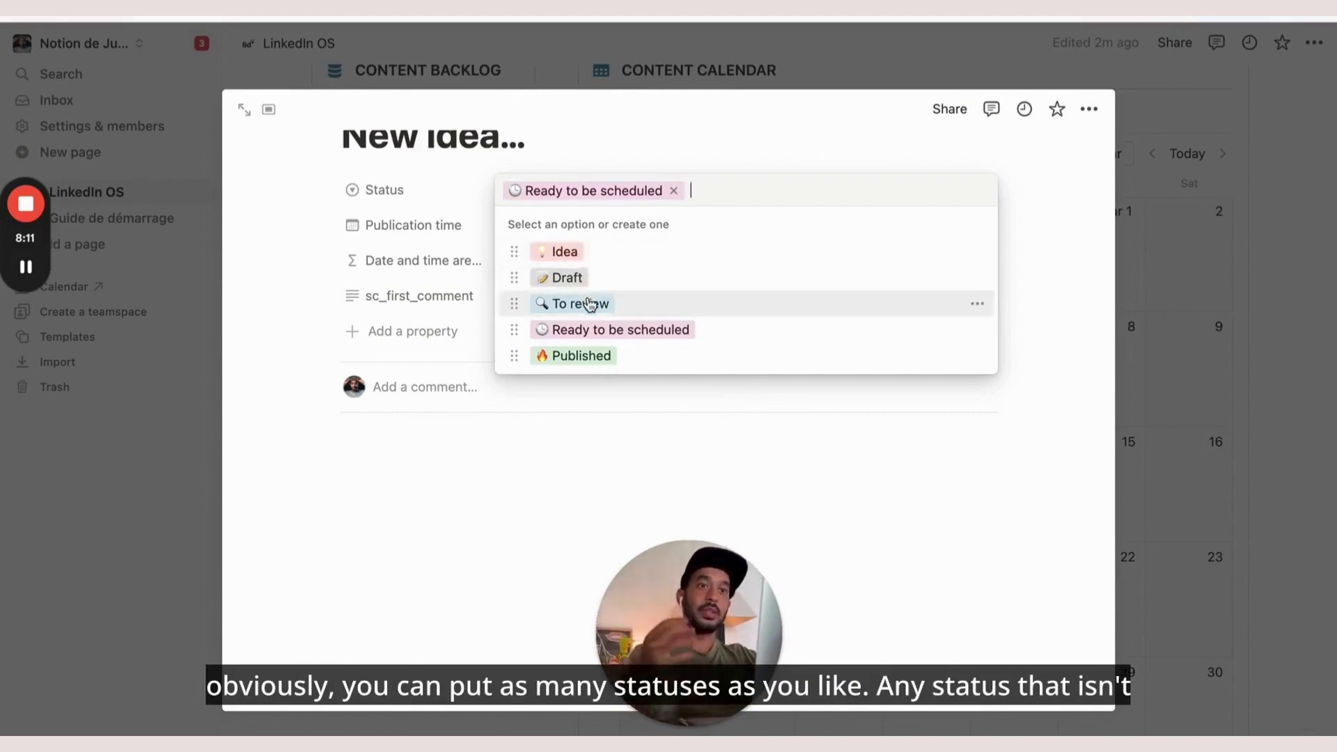
left_click(223, 9)
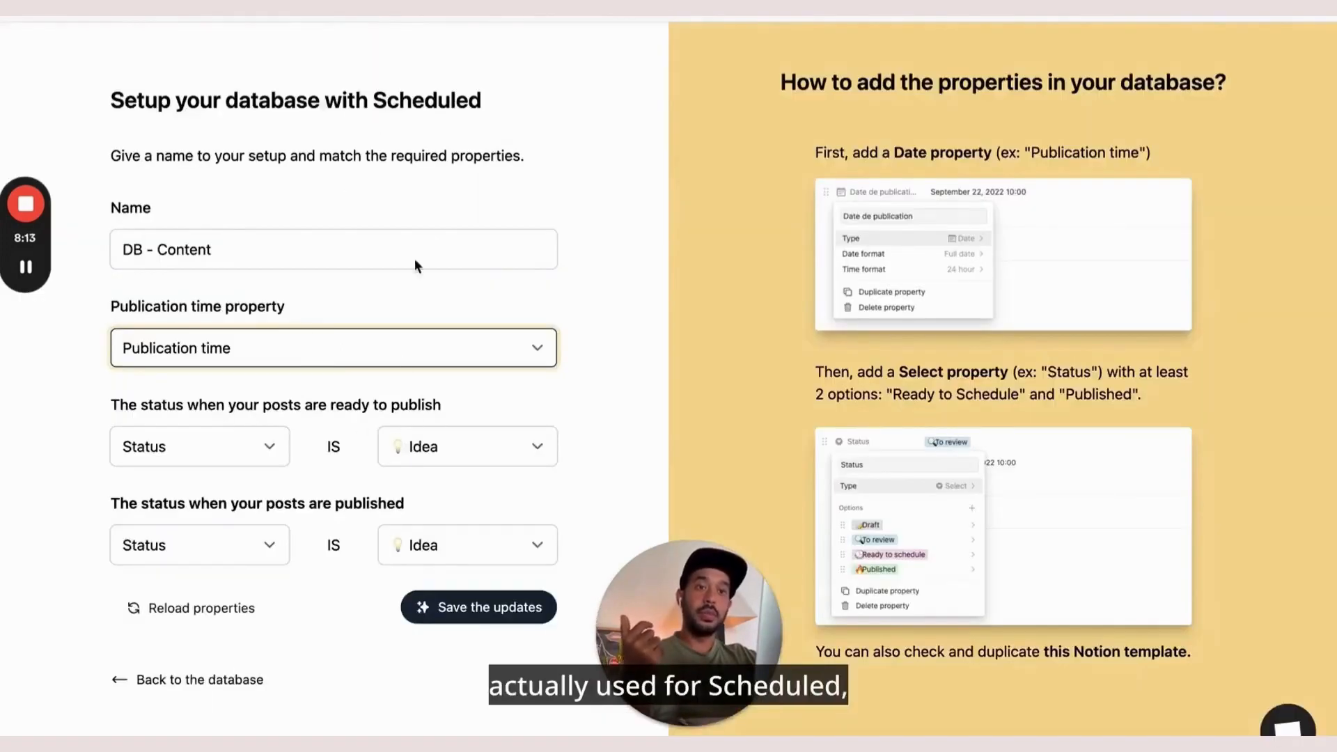
left_click(139, 9)
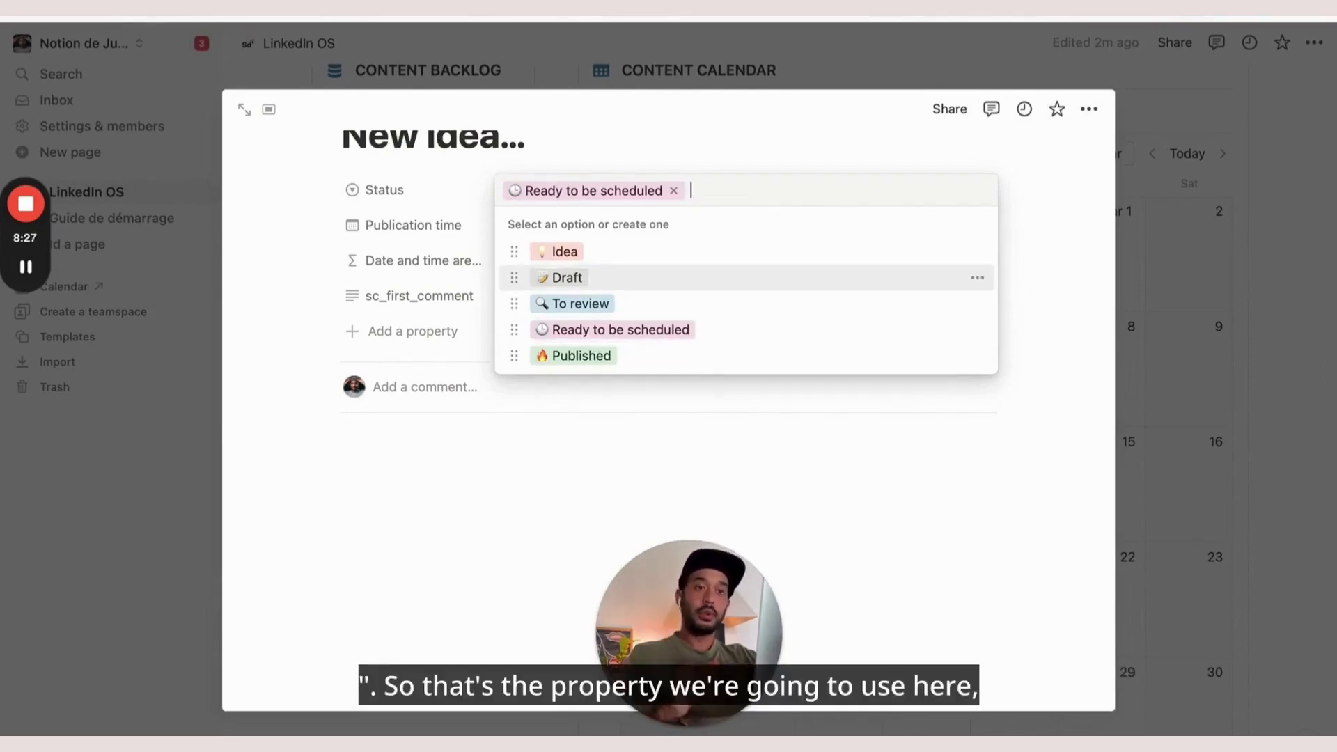
key("ctrl+Tab")
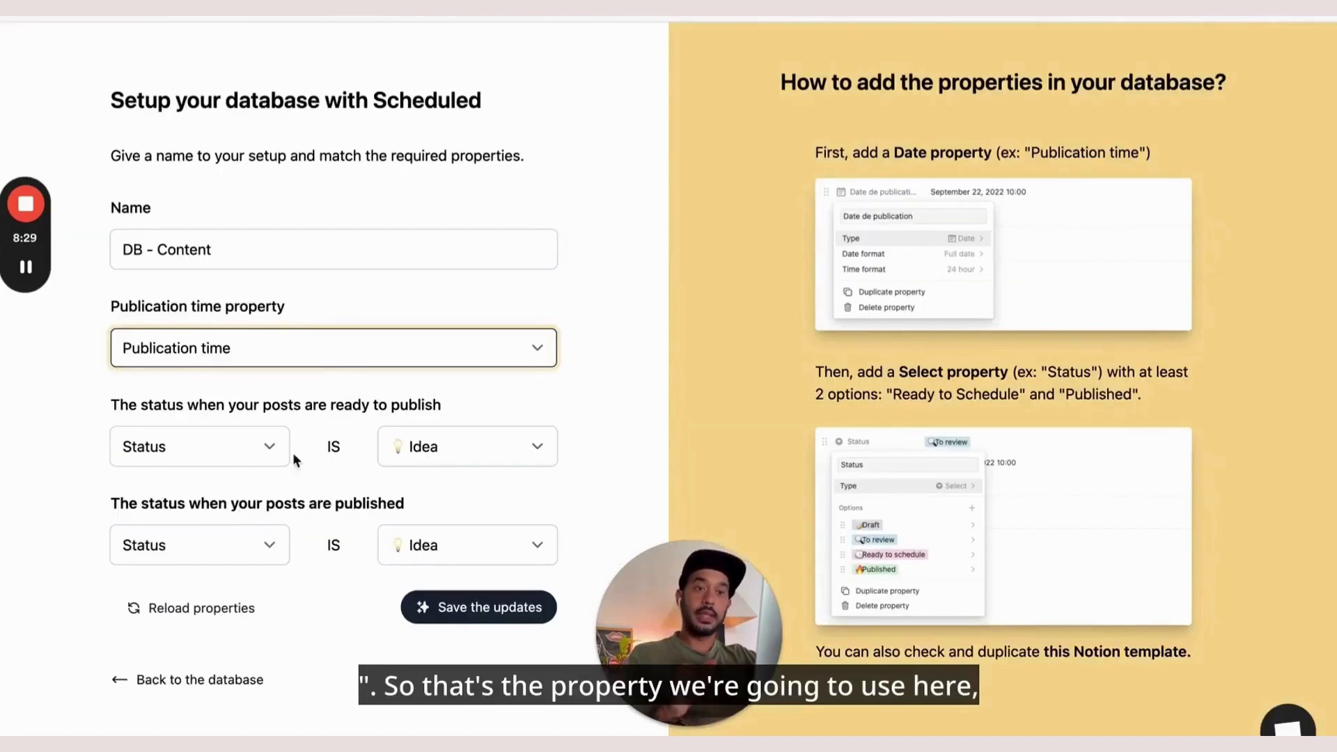
Map the ready status to Ready to be scheduled and published to Published, then save
left_click(409, 448)
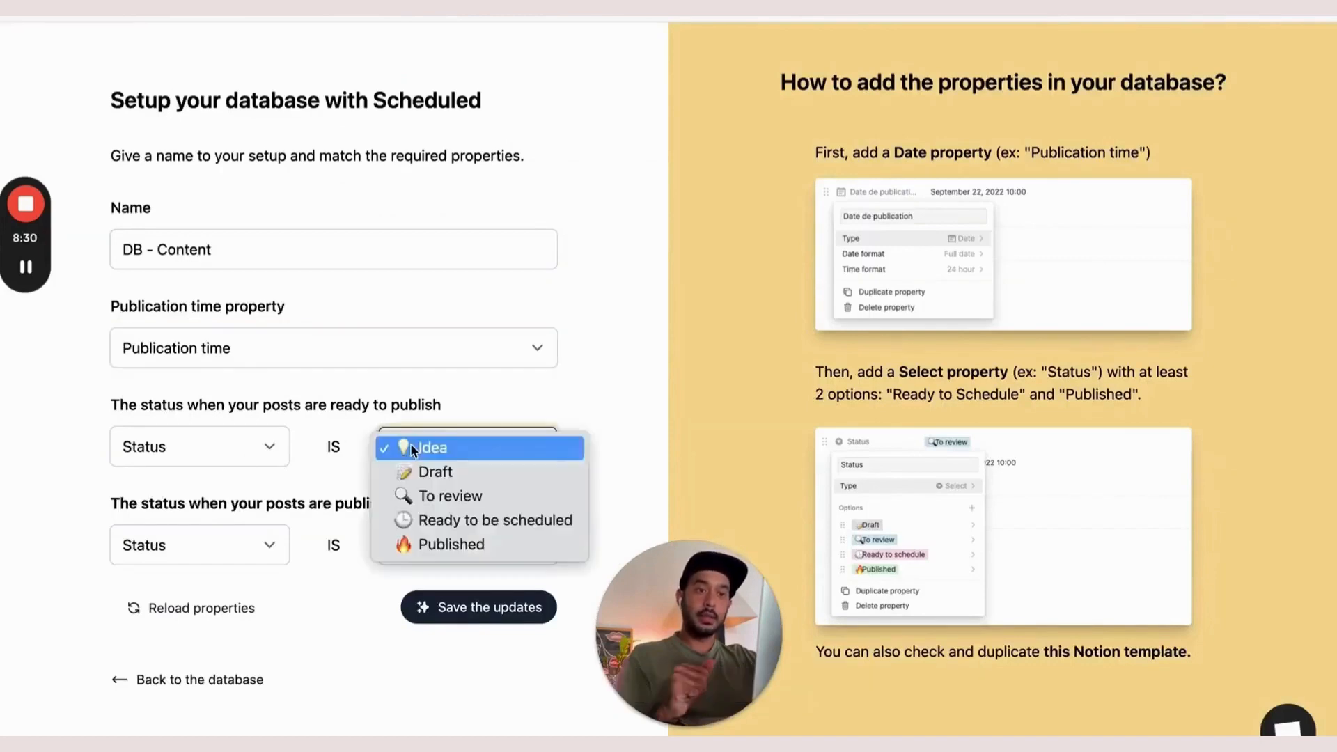
left_click(436, 519)
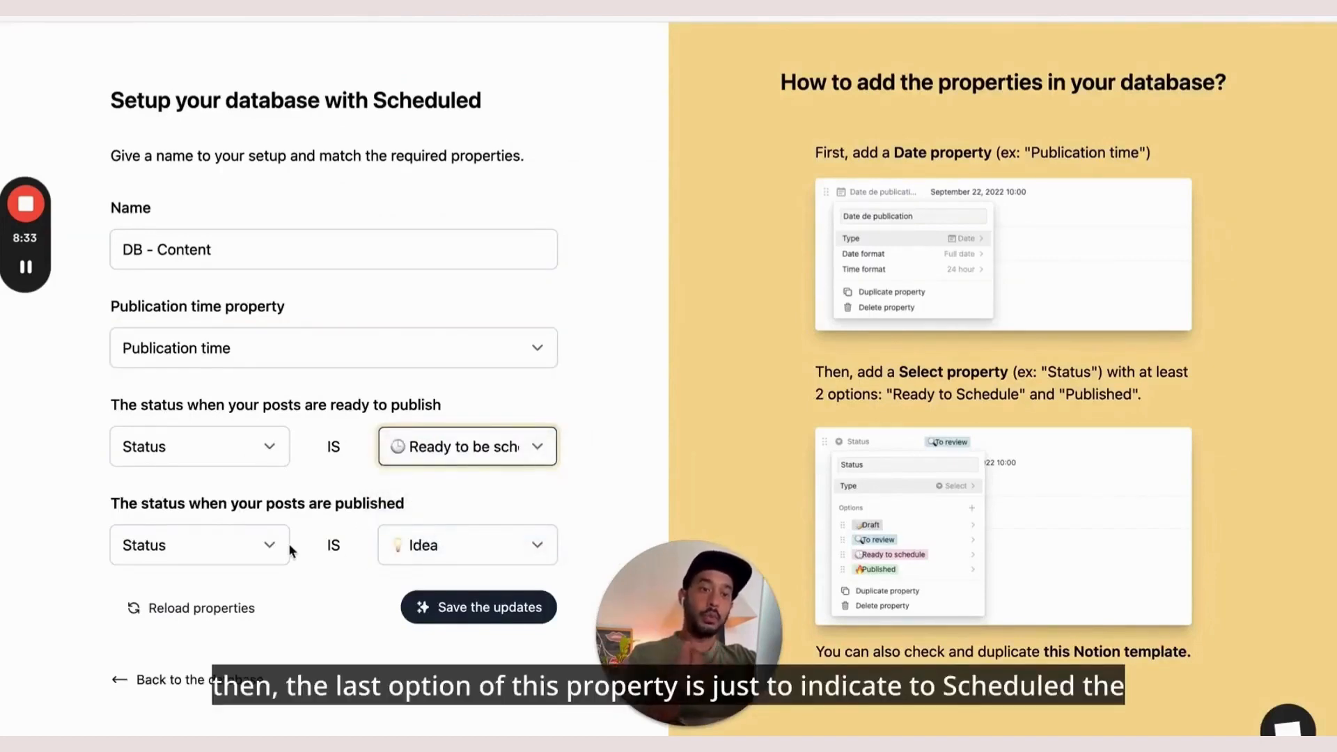
left_click(445, 540)
left_click(448, 638)
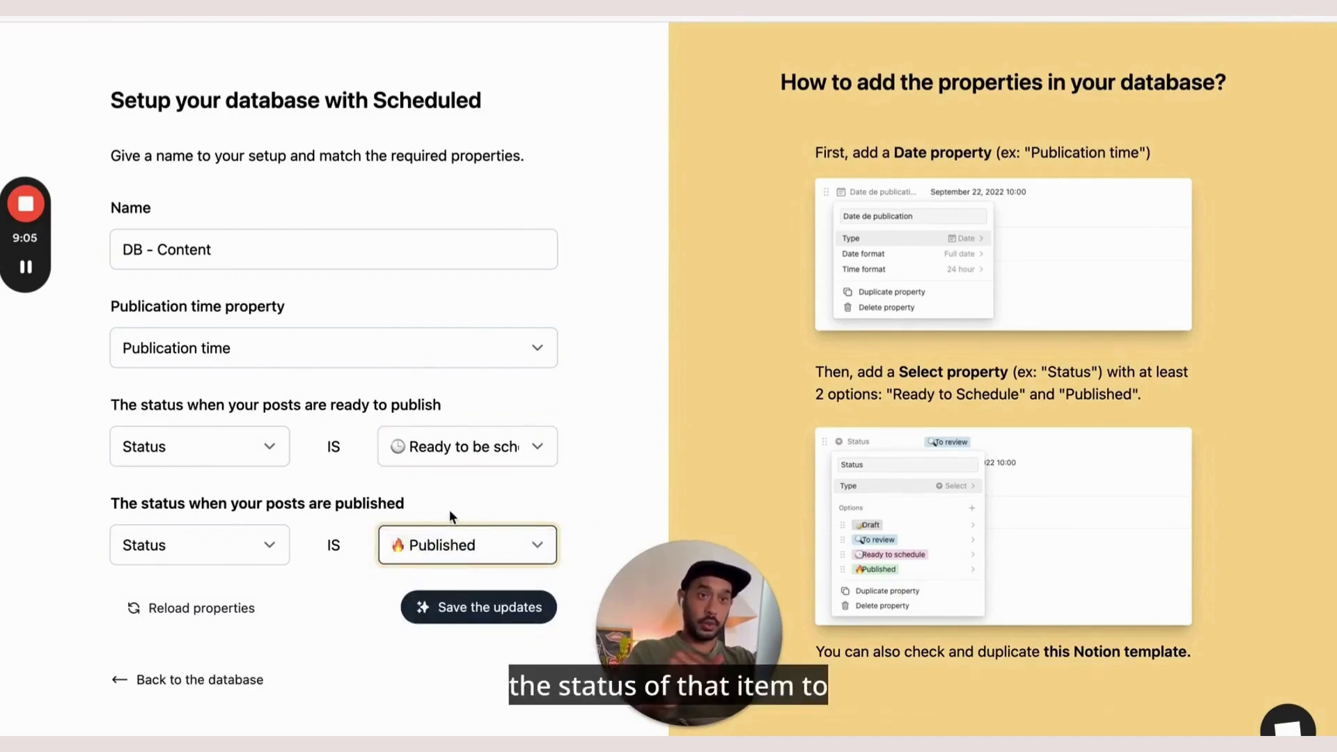
left_click(330, 18)
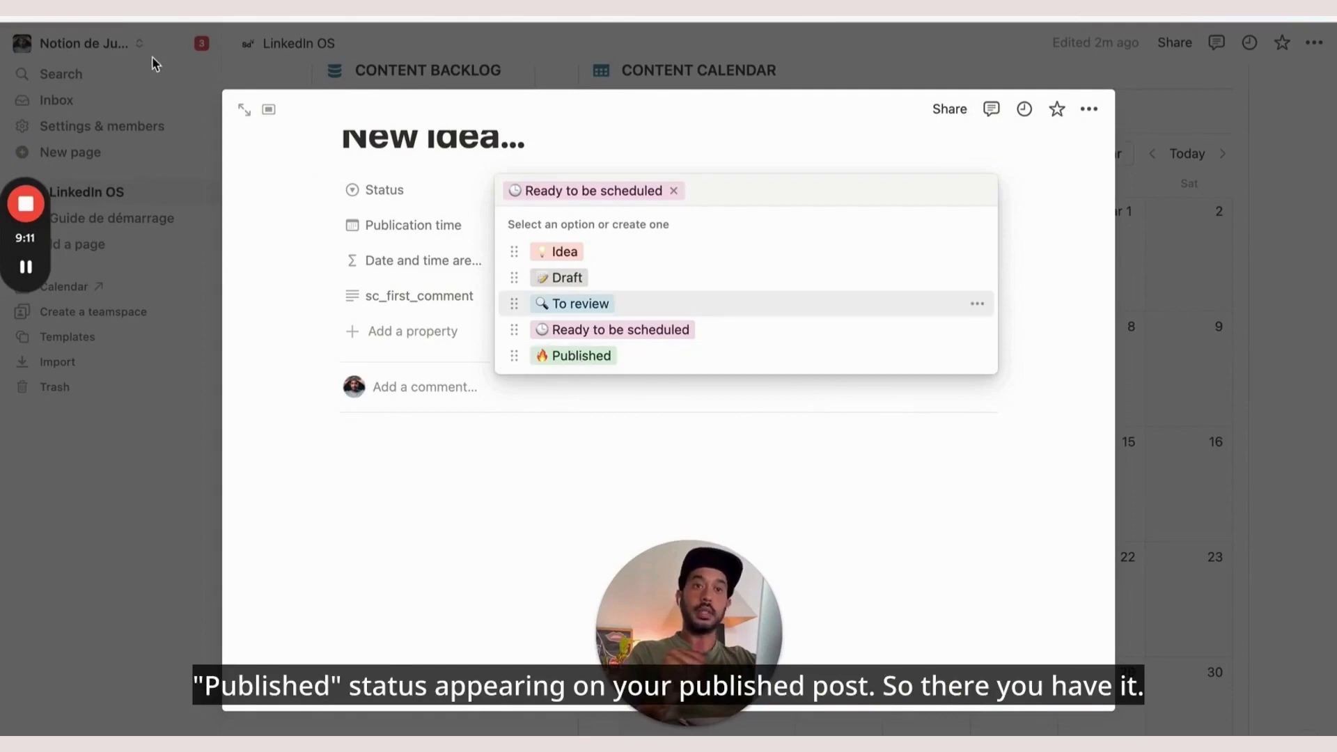
key("ctrl+Tab")
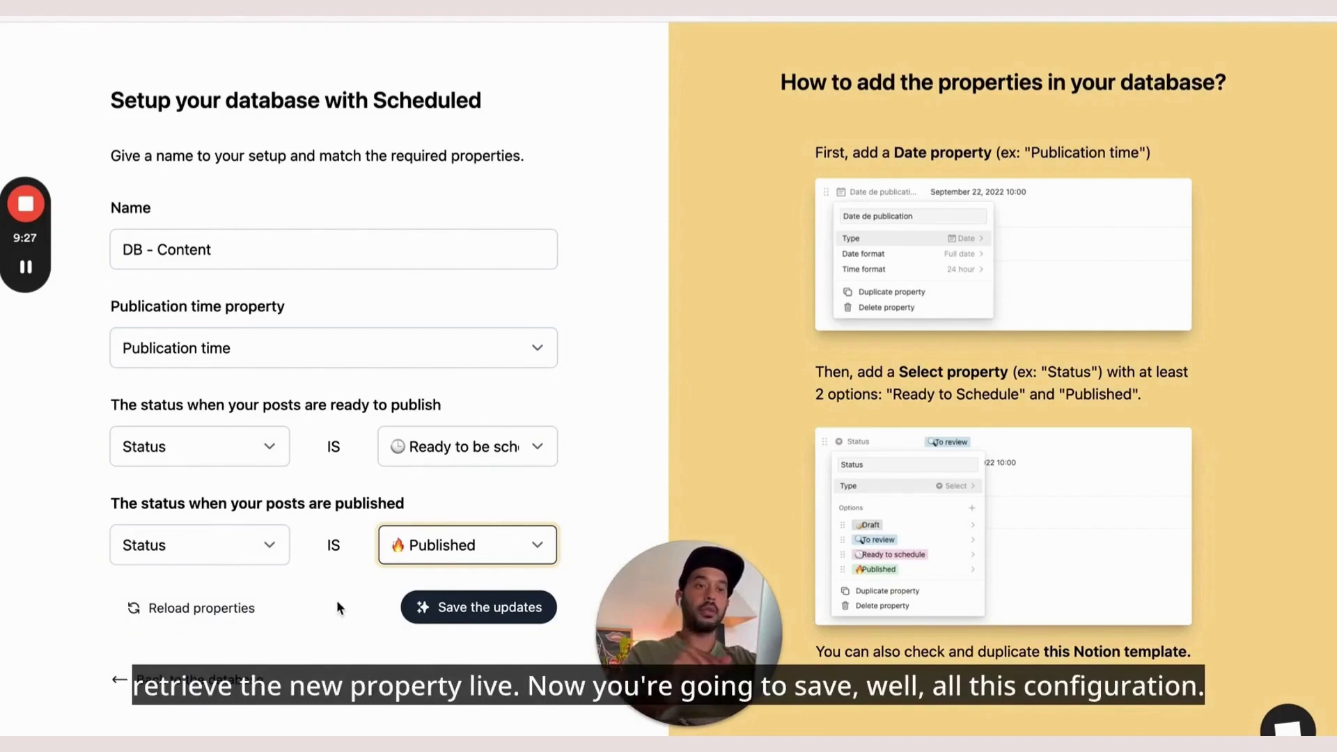
left_click(470, 616)
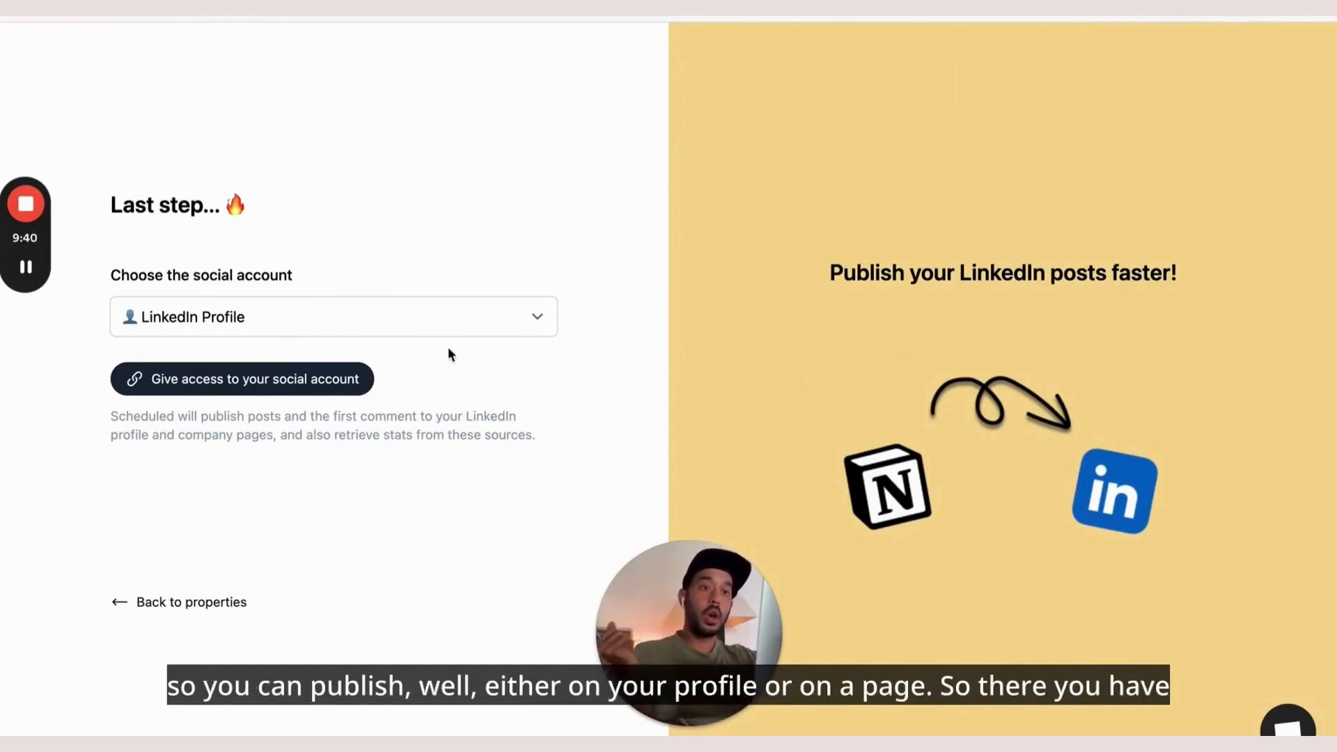
Keep LinkedIn Profile as the social account type and start granting Scheduled access to LinkedIn
left_click(432, 316)
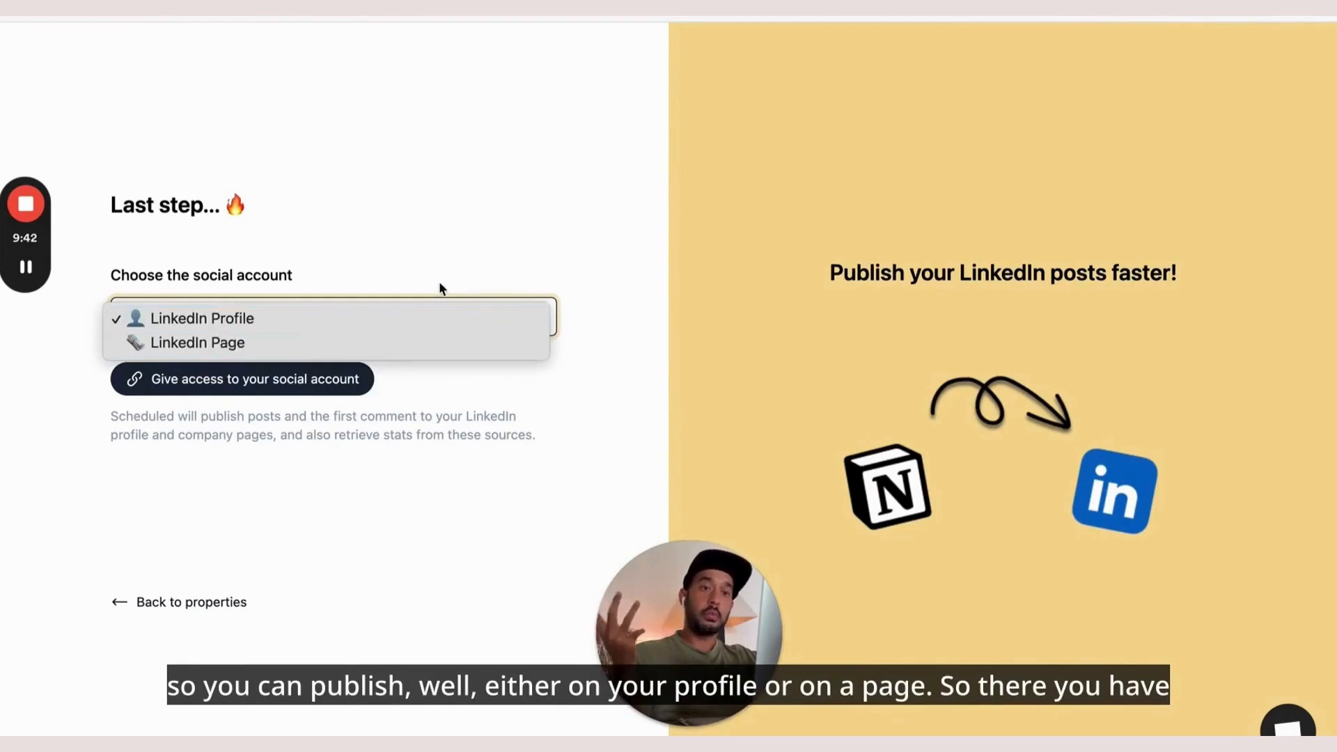
left_click(440, 288)
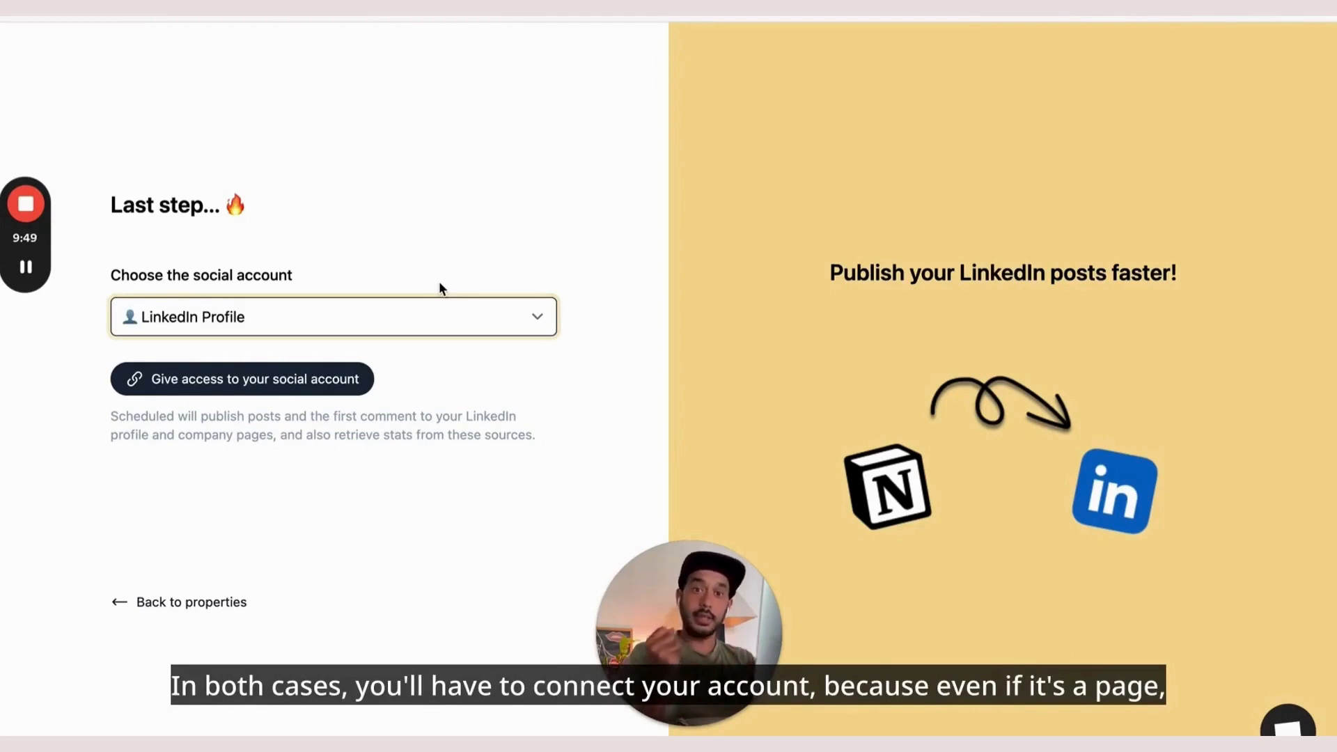
left_click(467, 318)
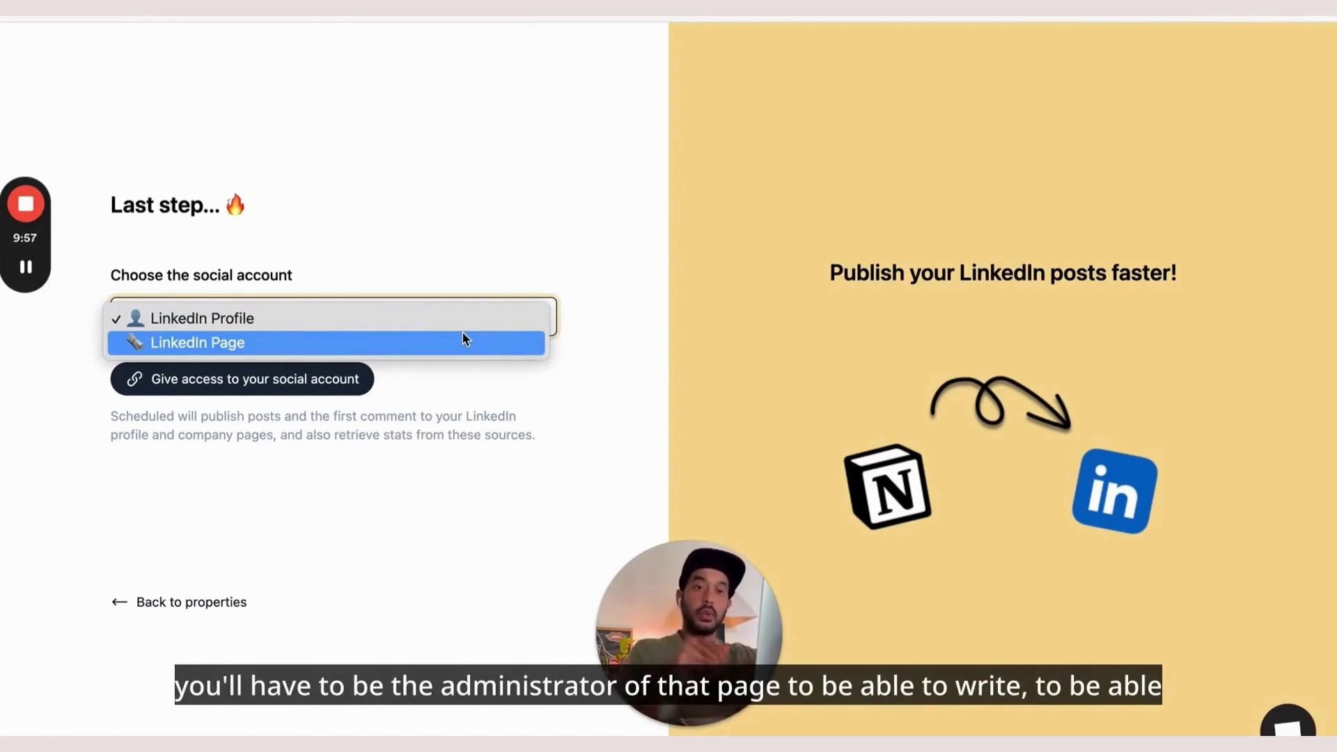
left_click(399, 316)
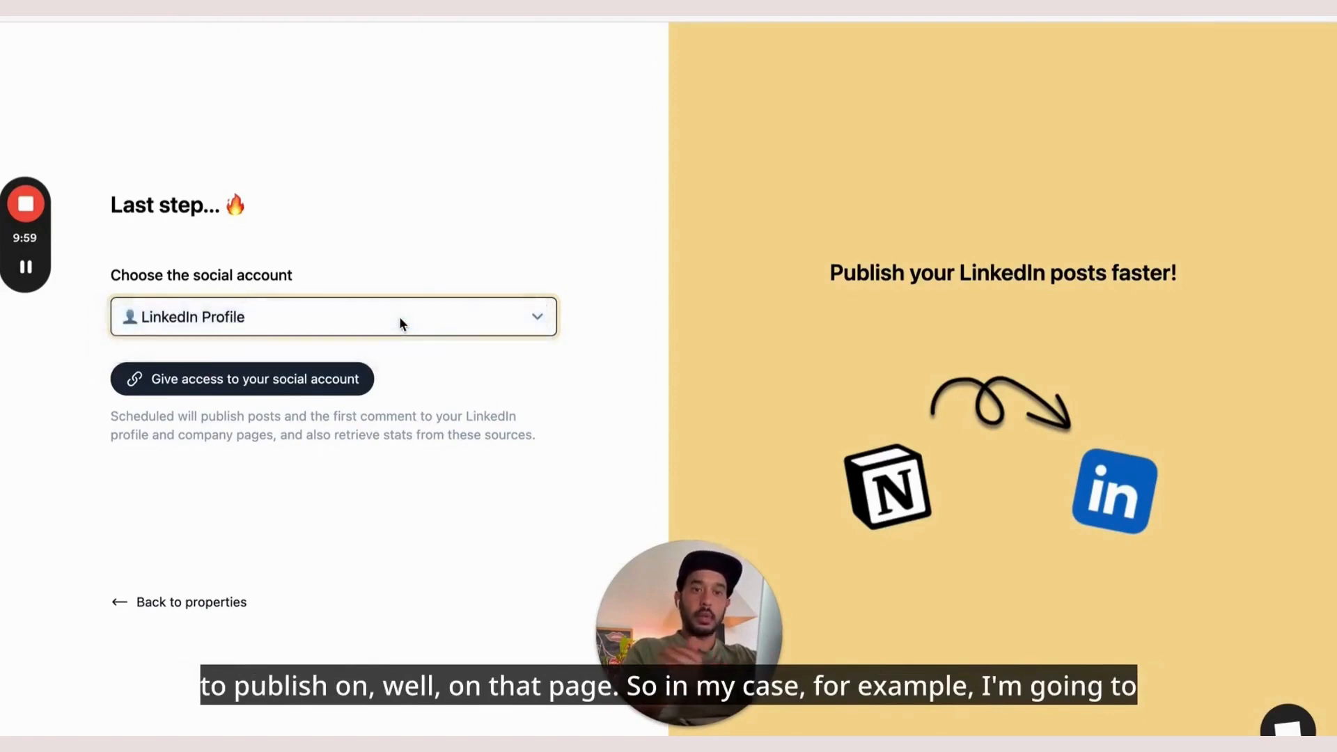
left_click(320, 385)
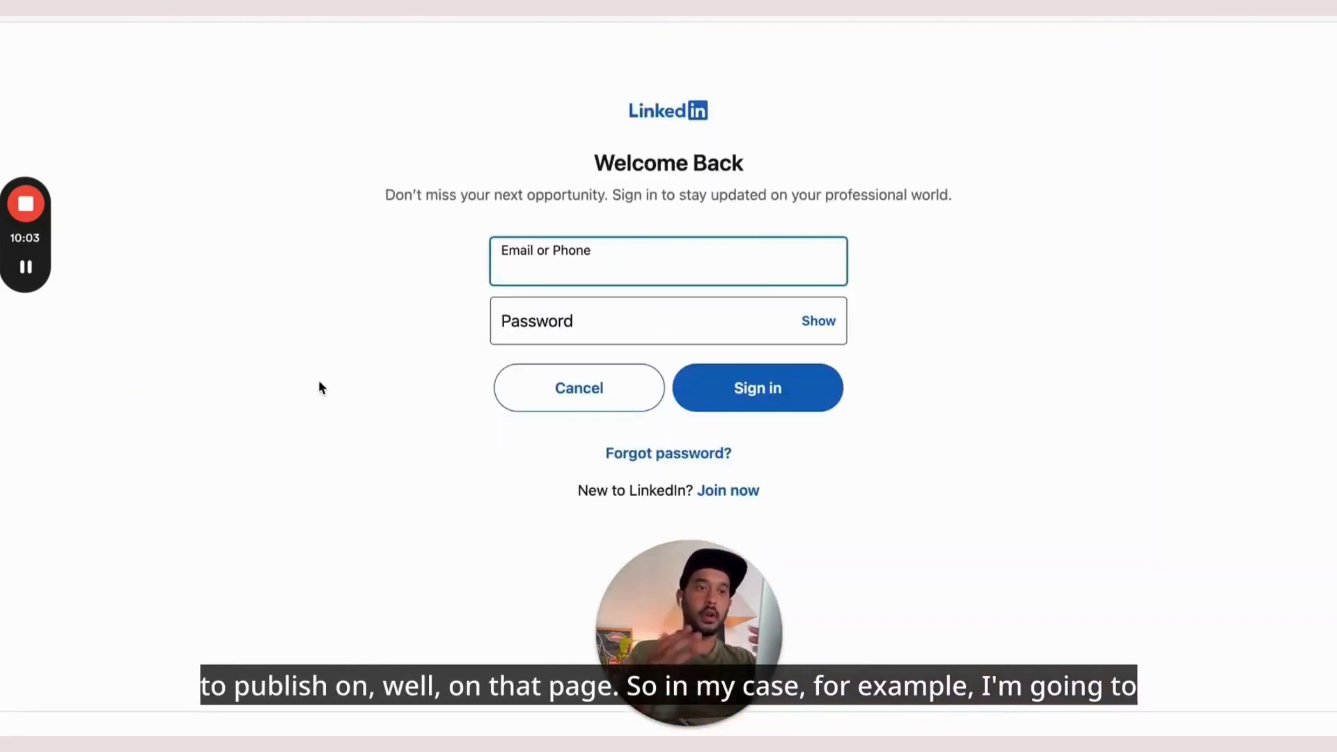
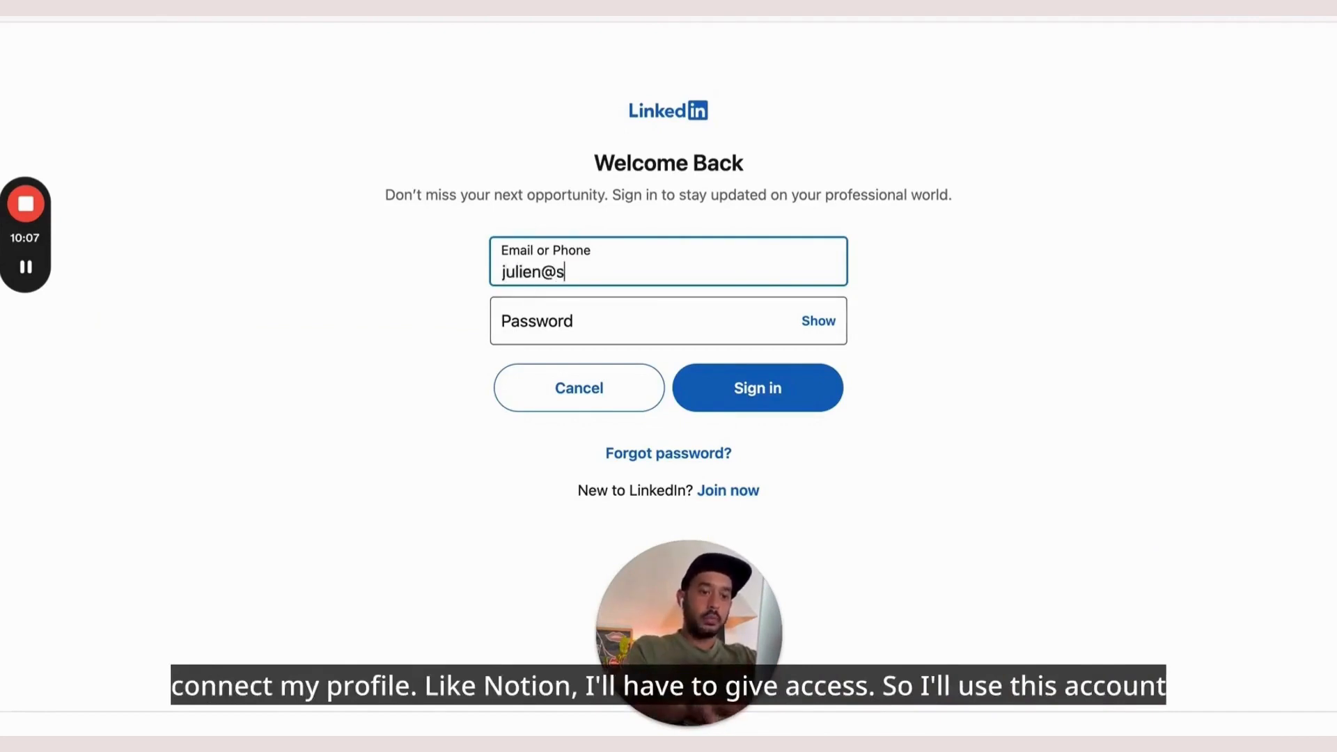
Sign in to LinkedIn with the account e-mail and password, re-entering the password after the error
key("Tab")
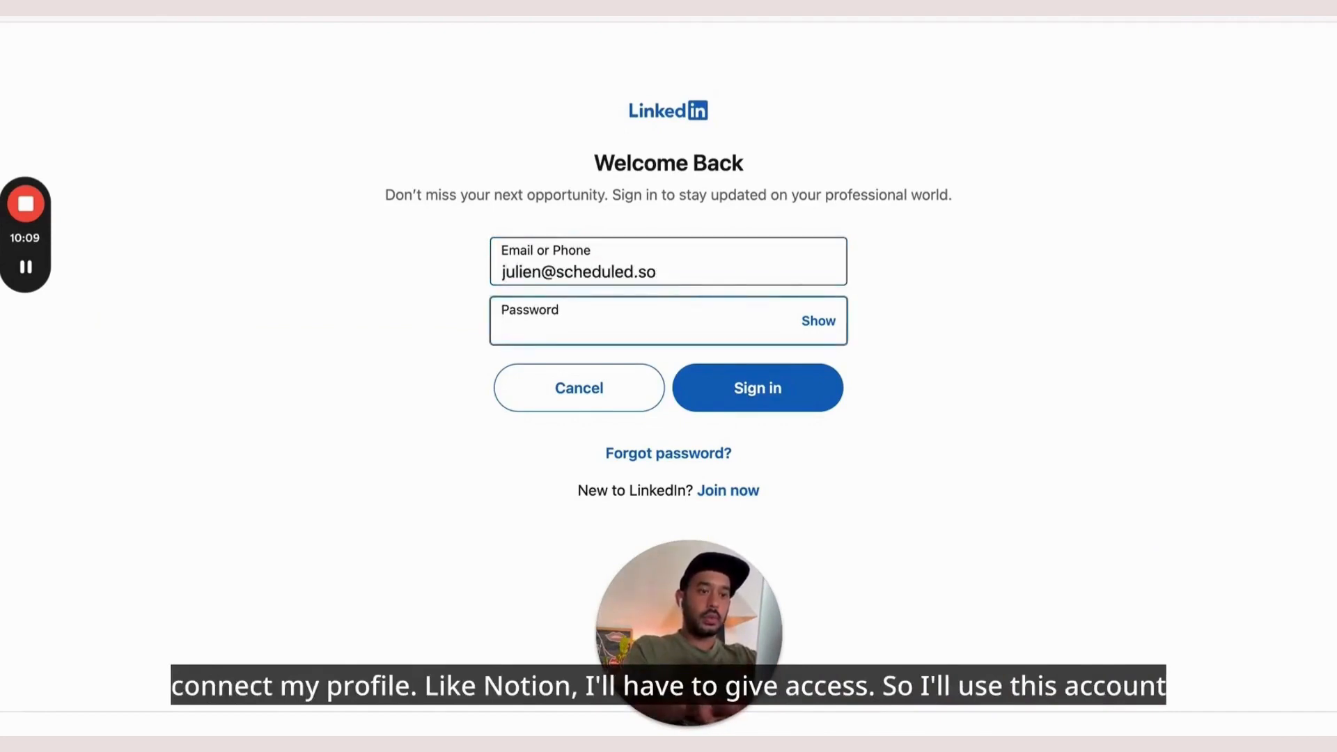
type("••••••••••")
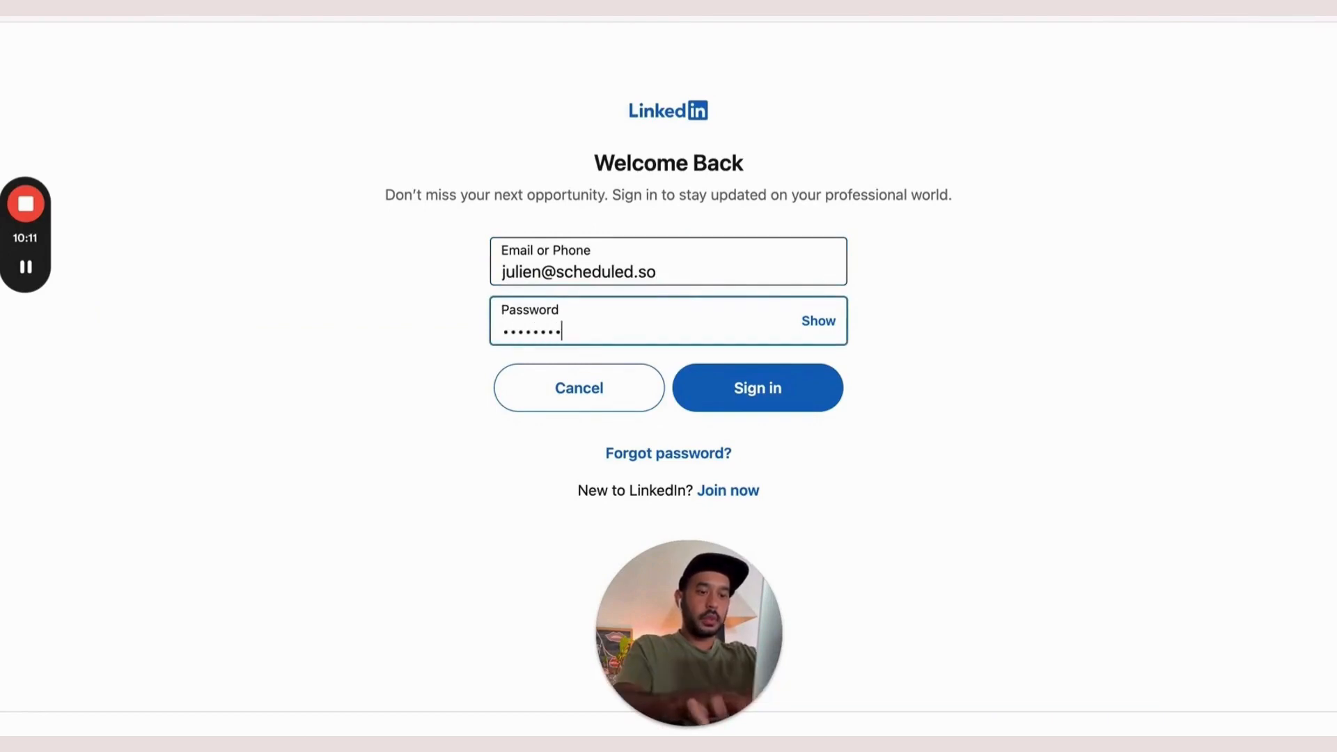
type("•••••")
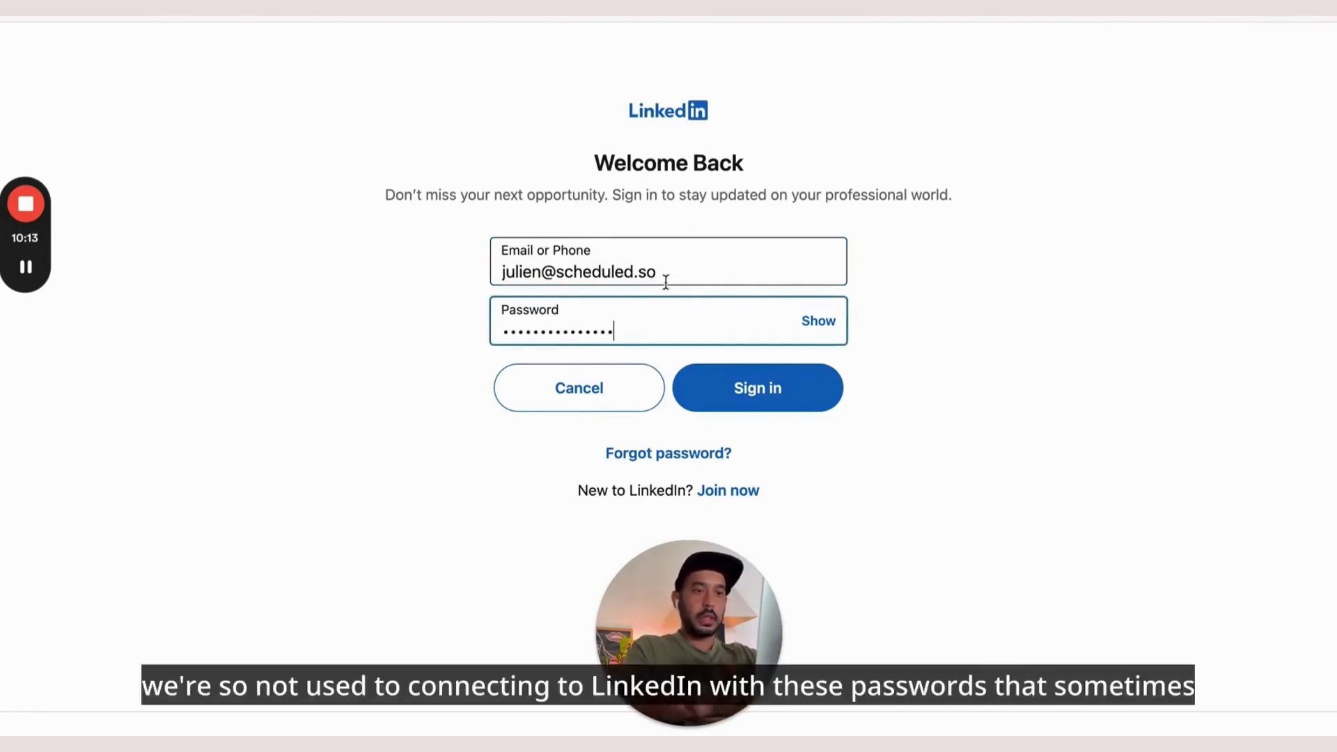
left_click(728, 389)
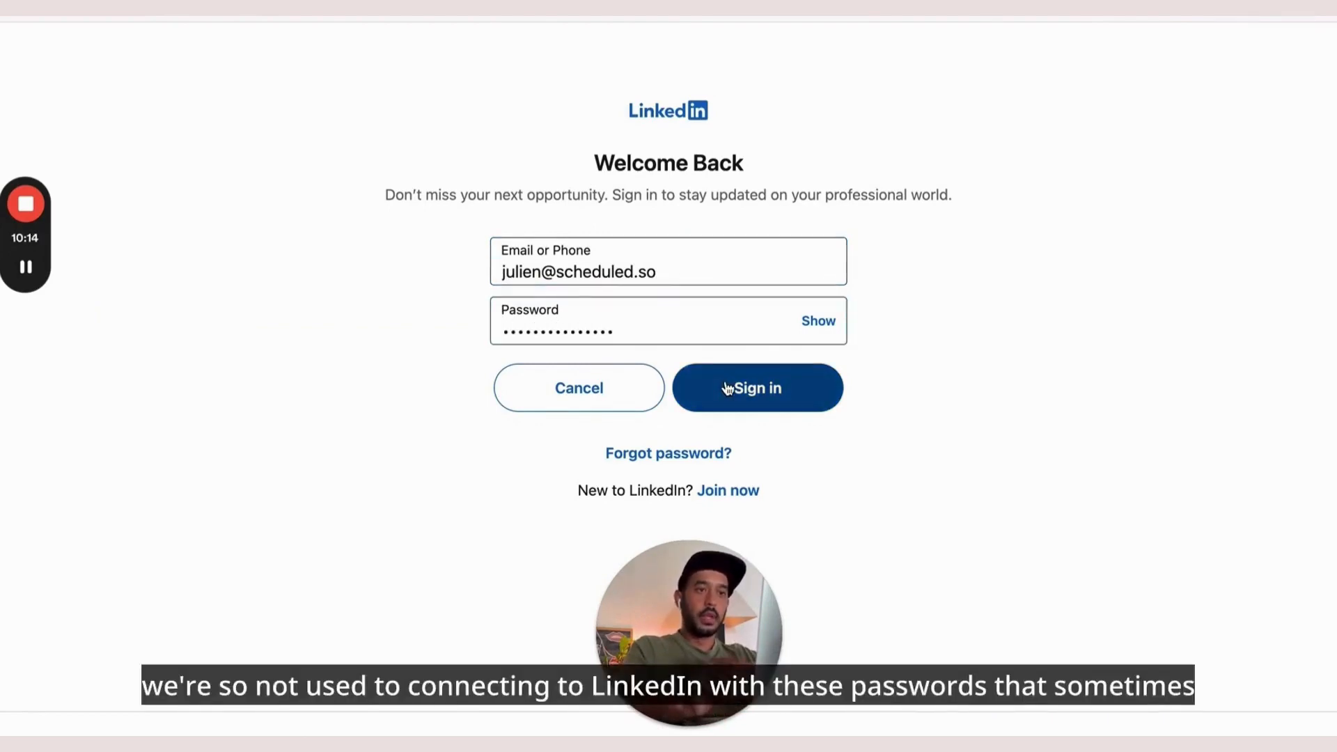
left_click(598, 303)
type("••••••")
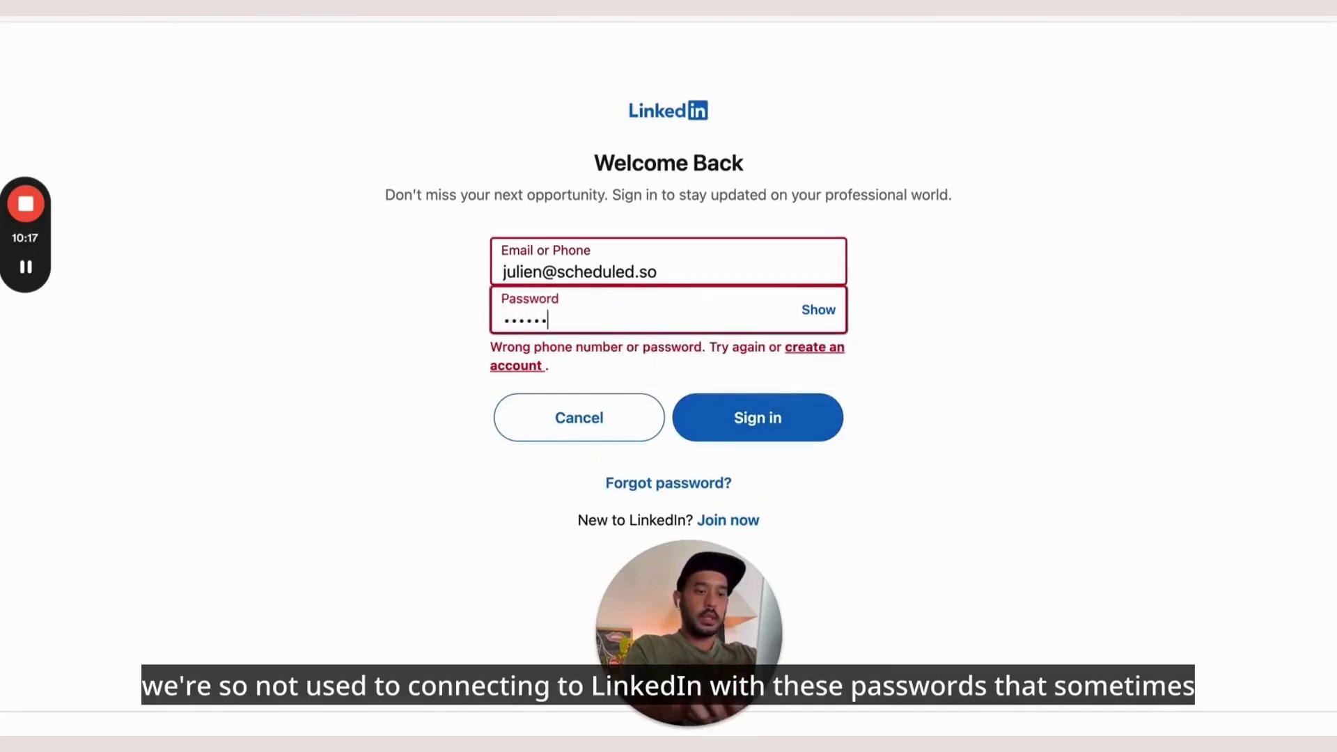
type("••••••••")
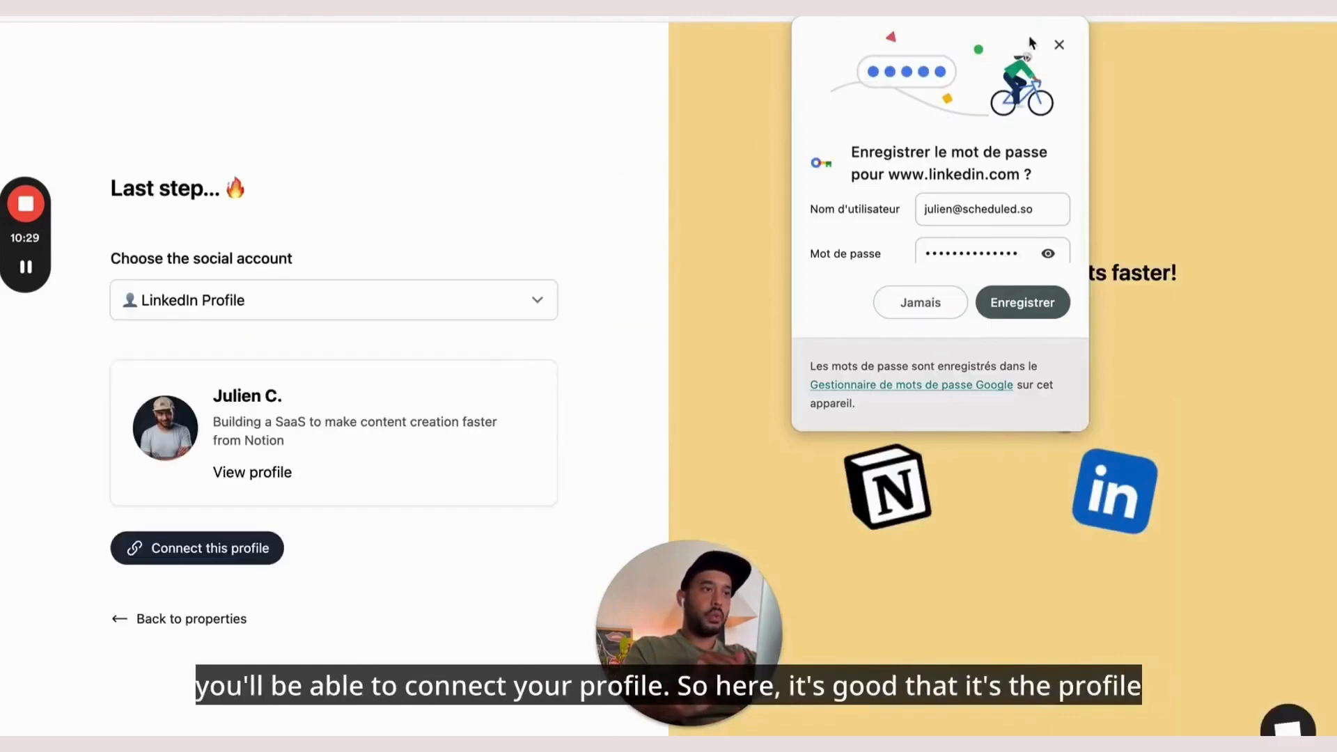
Dismiss the browser's save-password prompt and connect the LinkedIn profile to Scheduled
left_click(1058, 44)
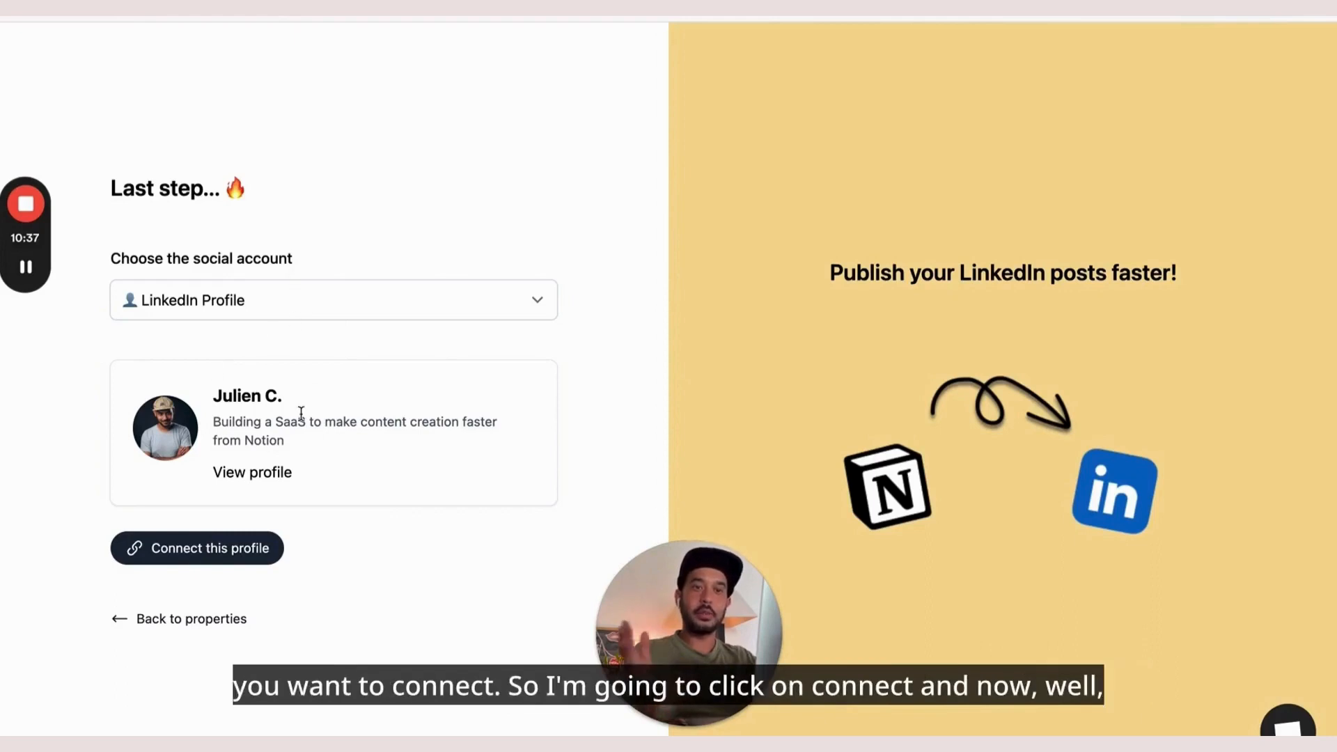
left_click(202, 542)
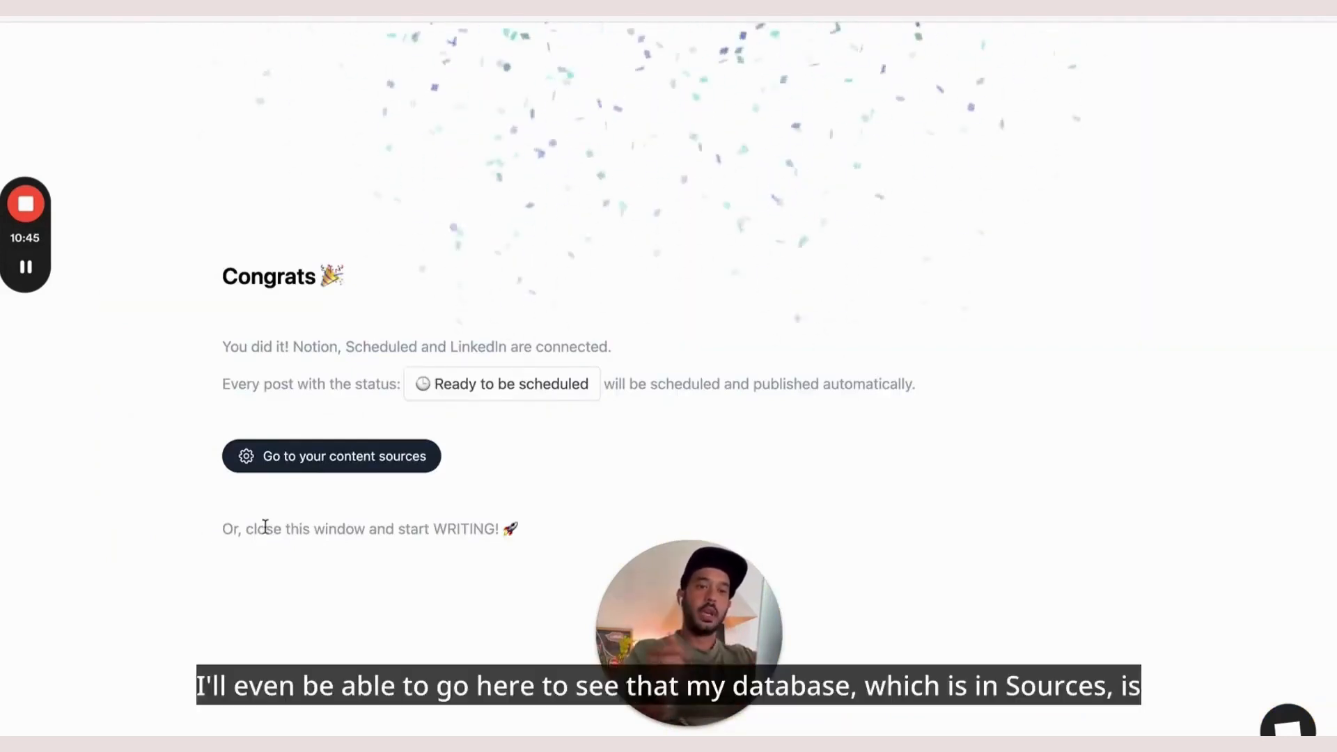
Open the DB - Content source's details, then return to the Notion post card
left_click(311, 461)
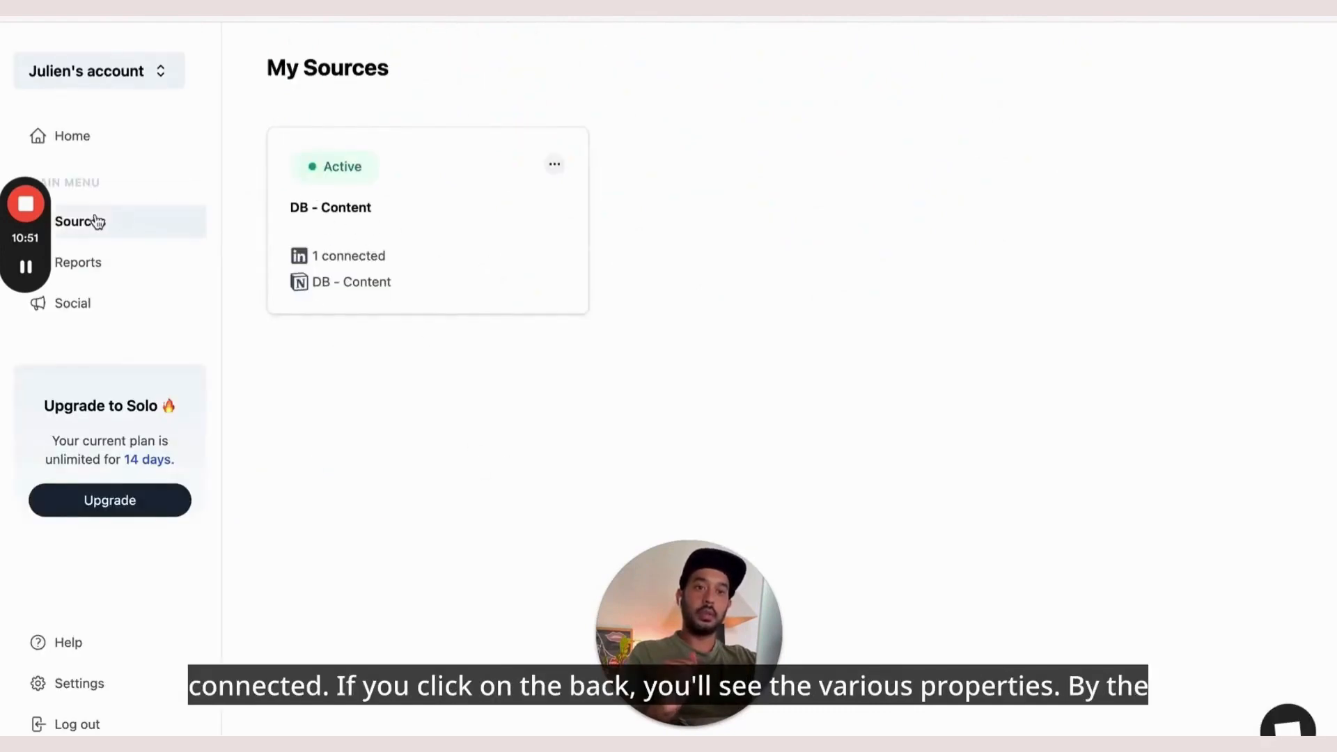
left_click(376, 203)
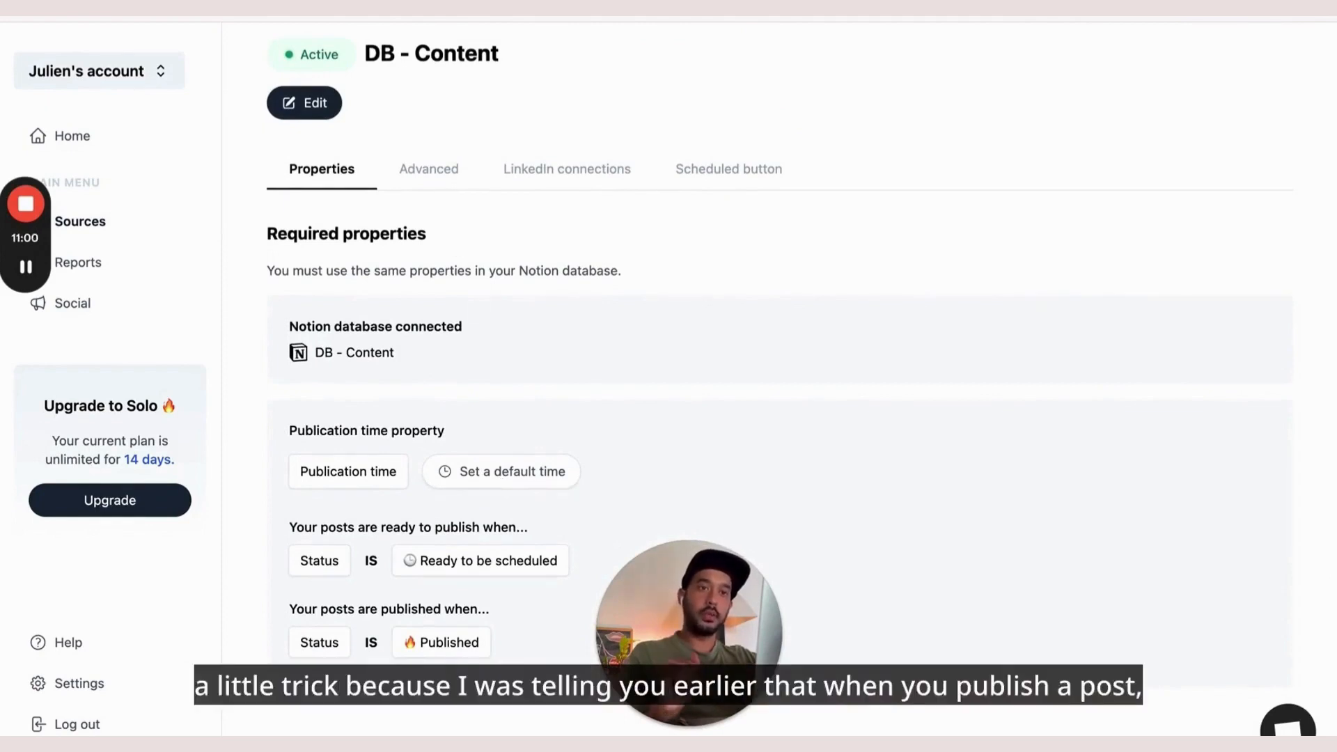
left_click(337, 17)
left_click(460, 432)
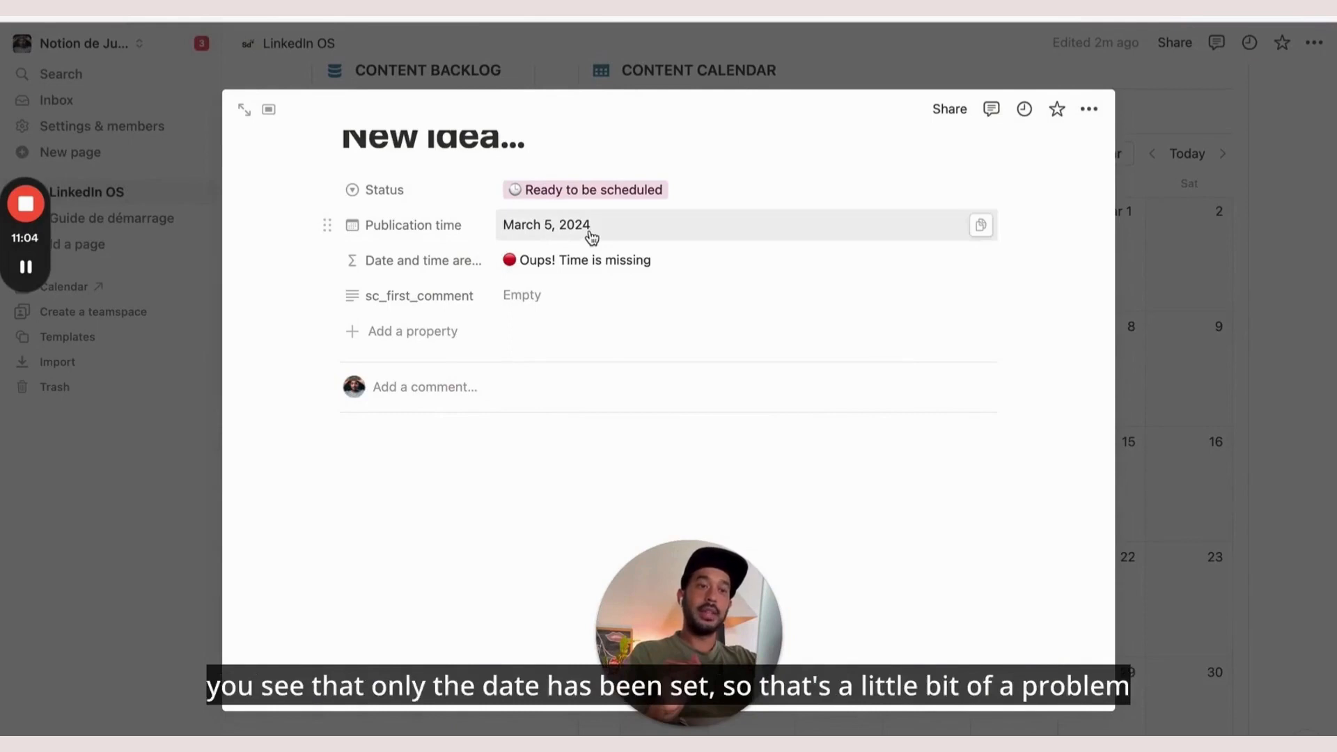
Give the card's Publication time a 10:00 hour
left_click(851, 219)
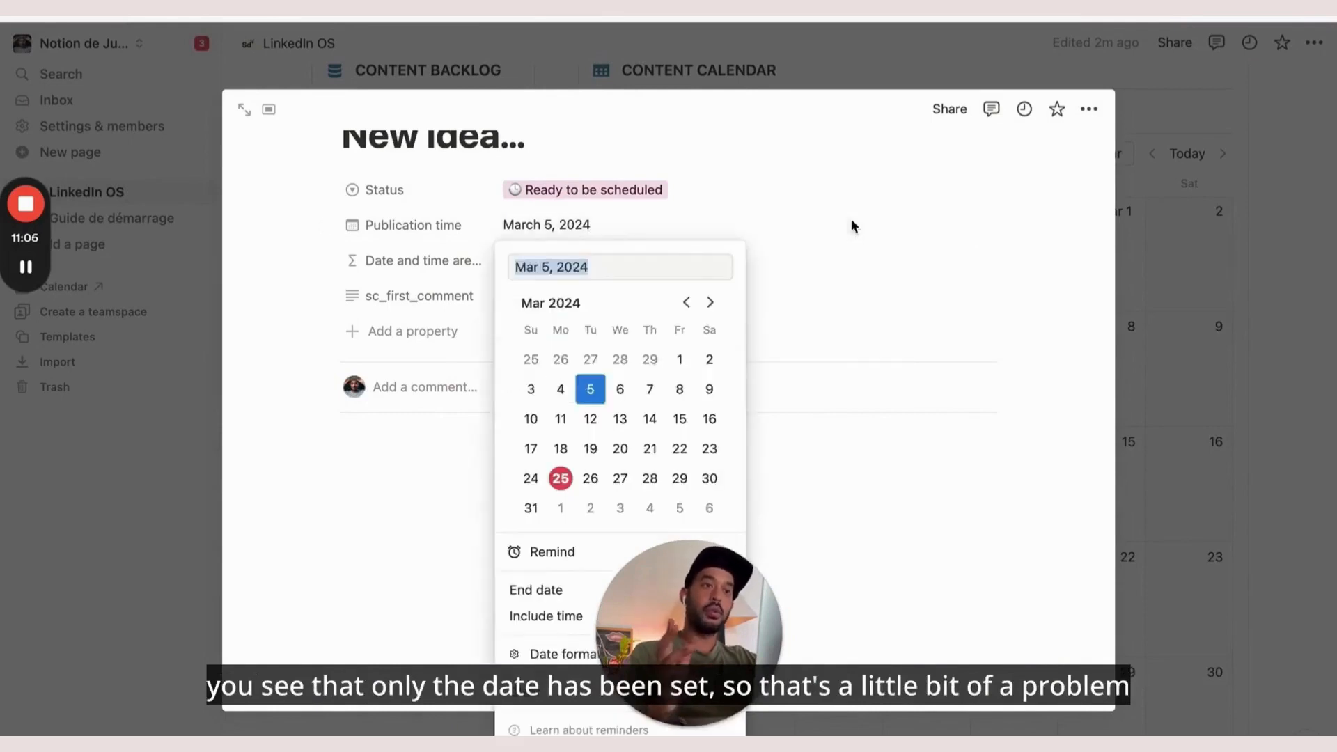
left_click(812, 256)
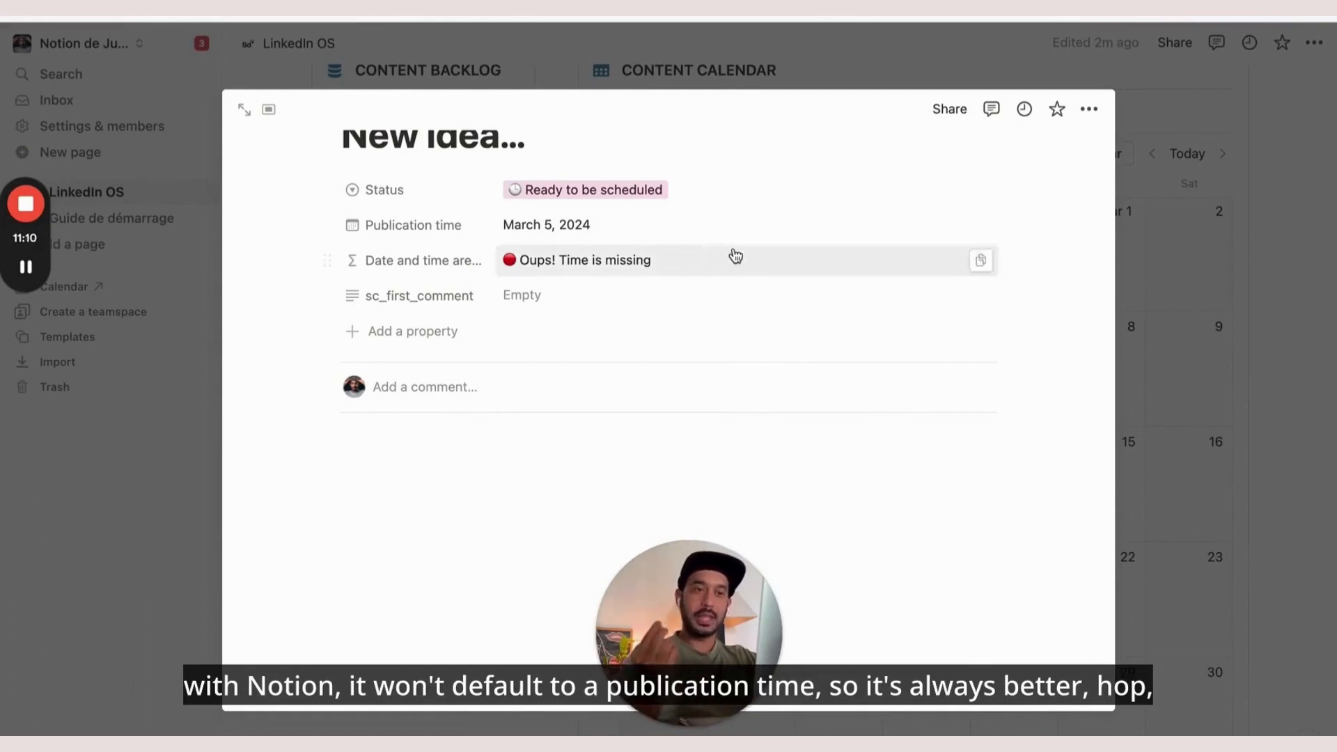
left_click(666, 230)
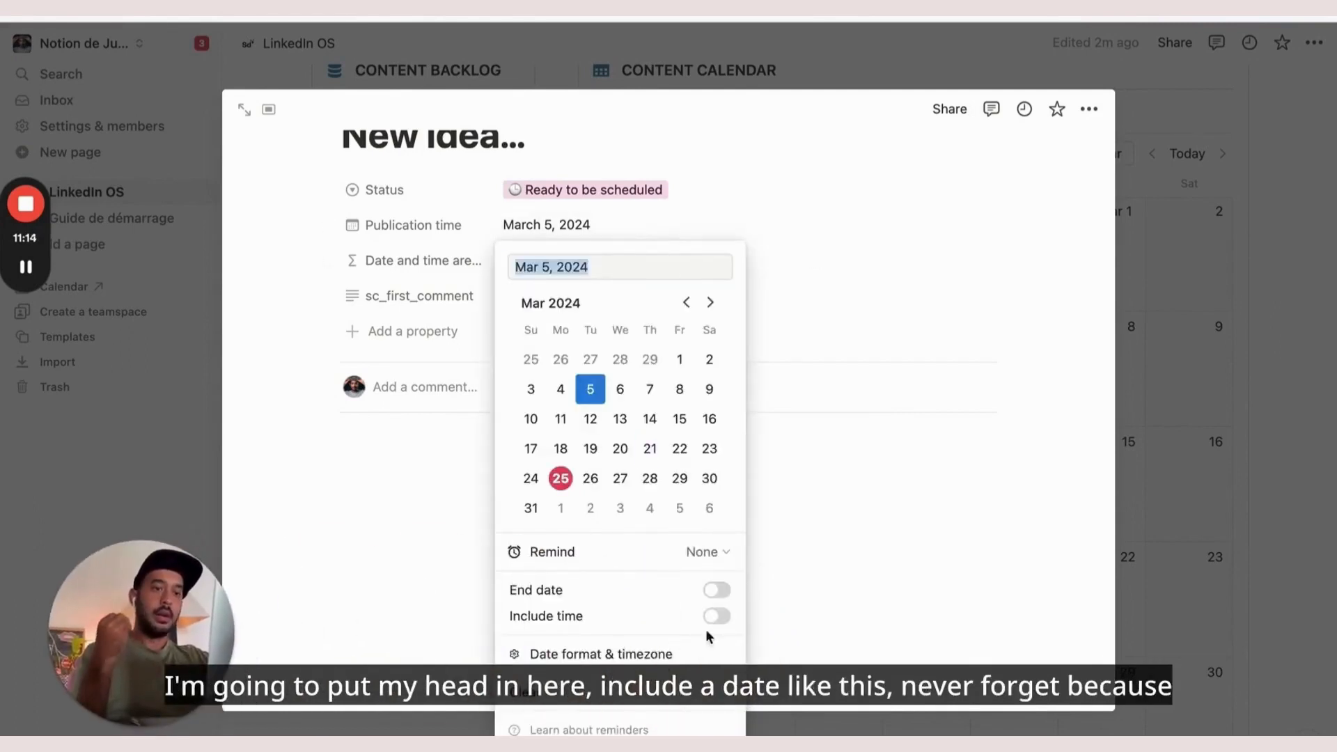
left_click(717, 615)
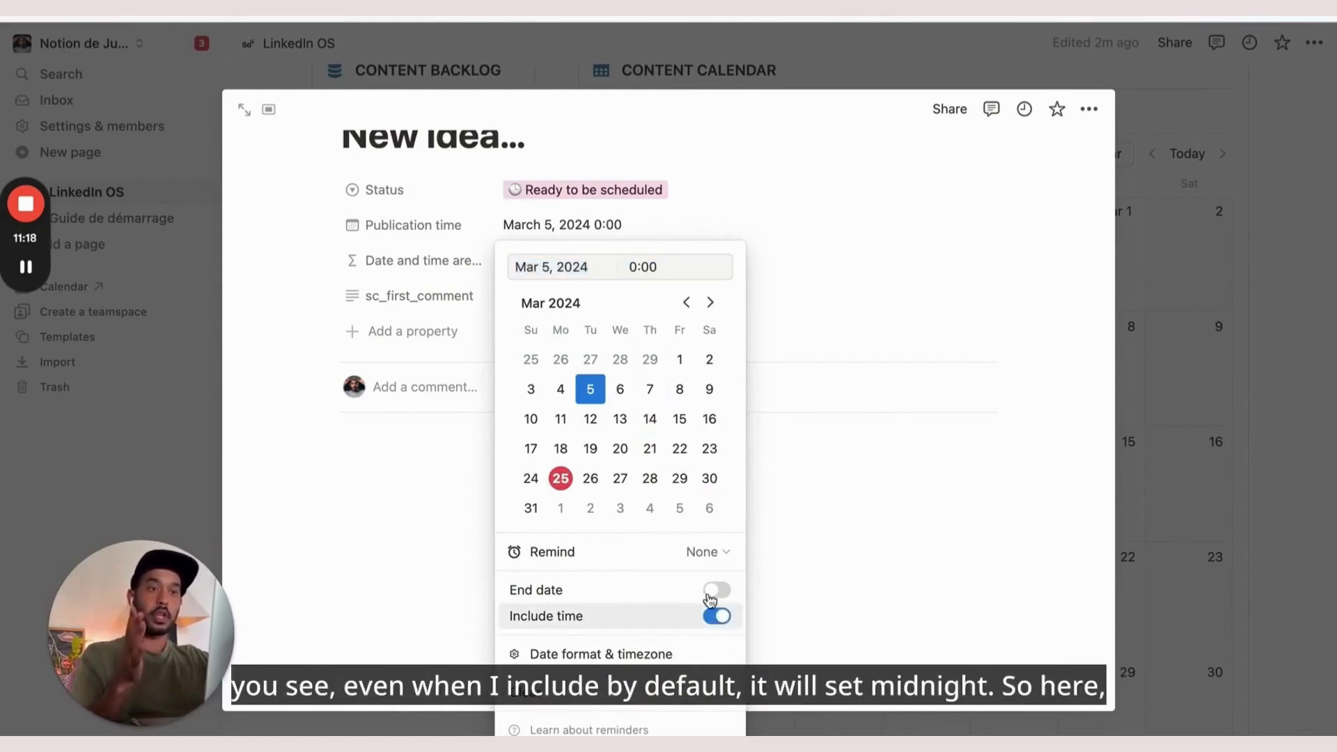
left_click(634, 273)
key("BackSpace")
type("&")
key("BackSpace")
type("1")
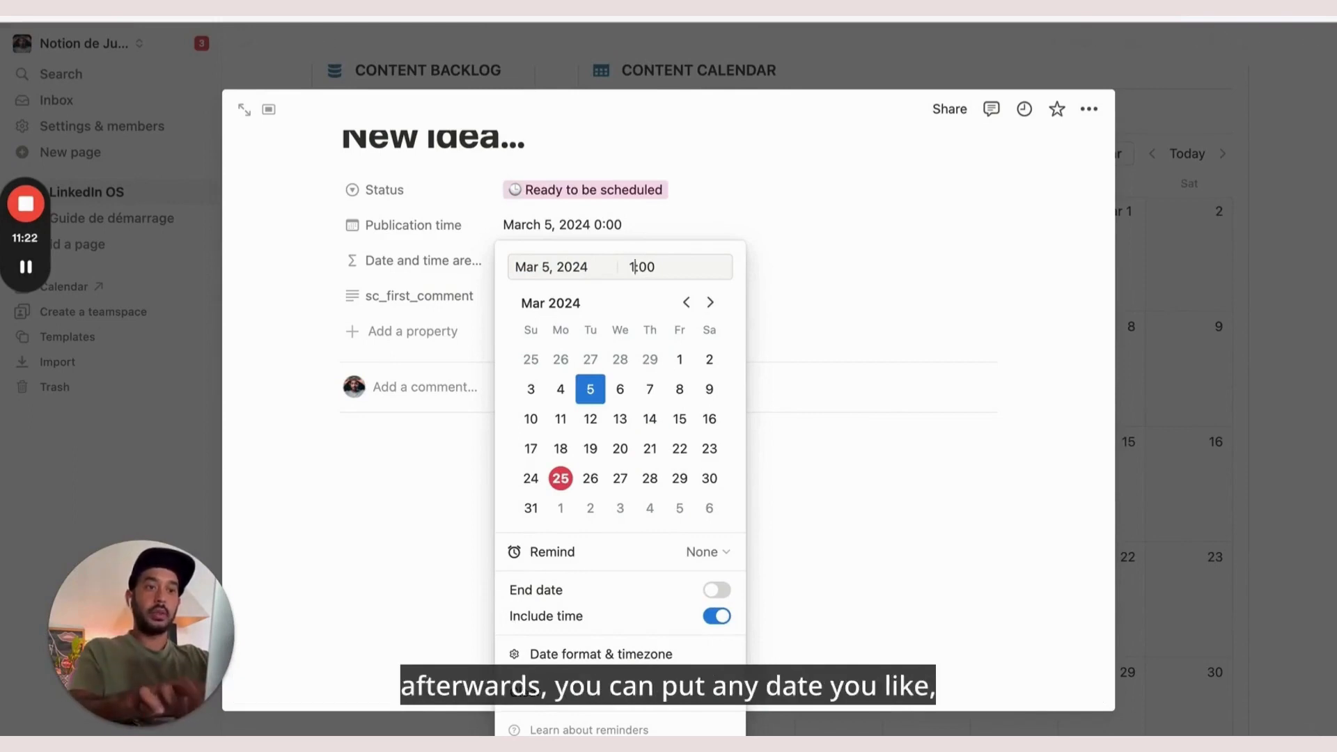
type("0")
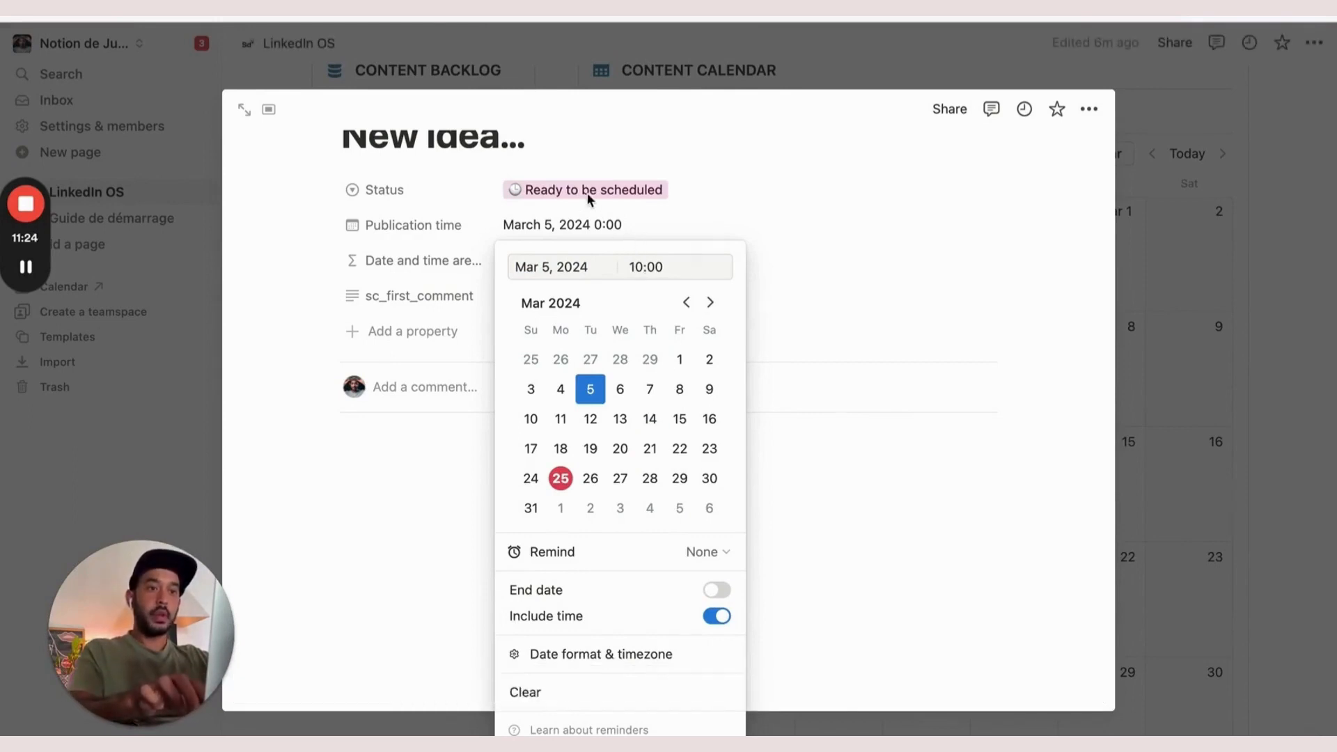
key("Return")
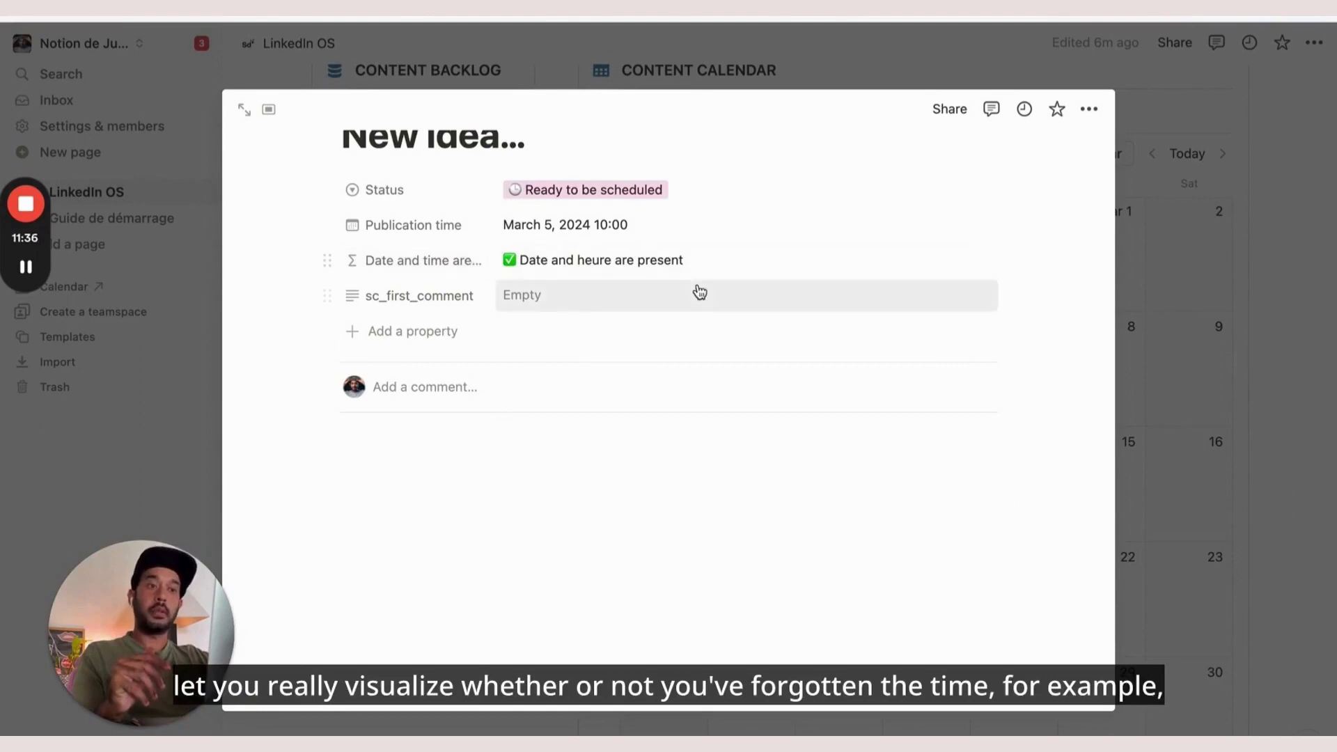
Turn off Include time so Publication time is just March 5, 2024
left_click(612, 224)
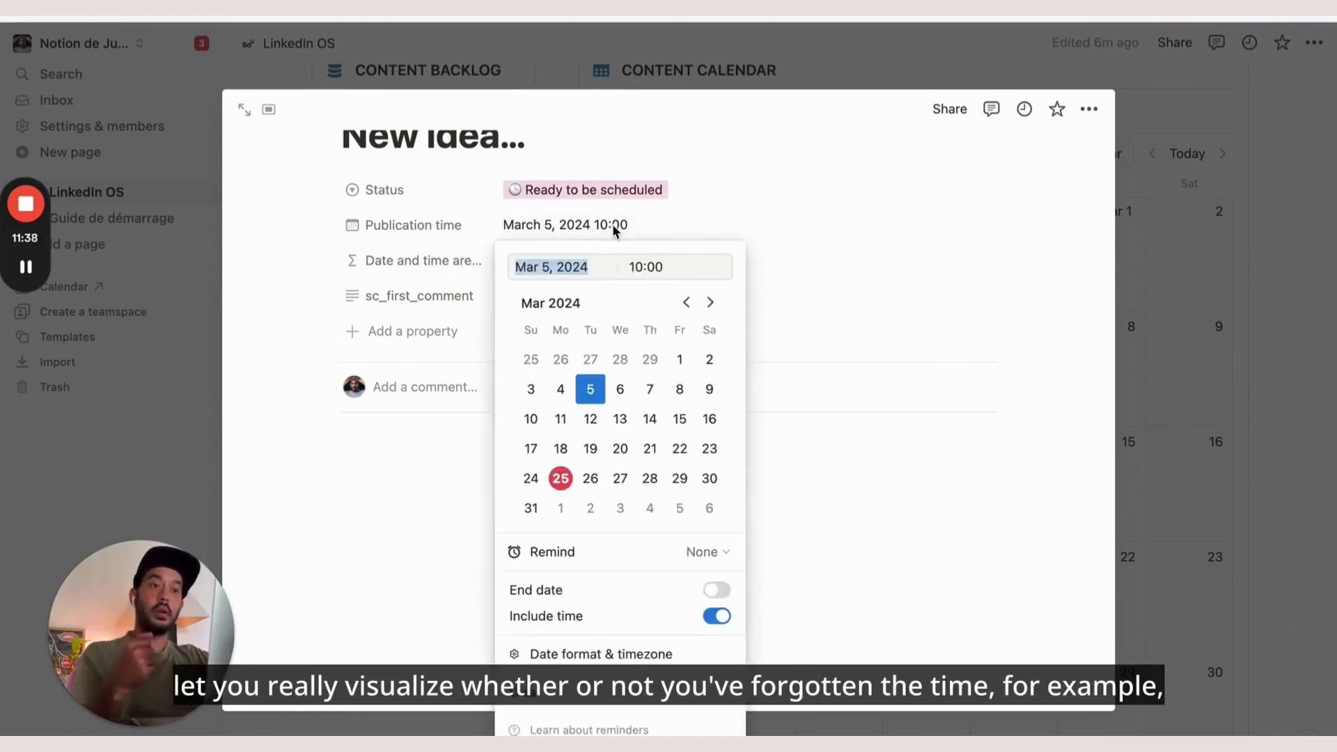
left_click(716, 616)
left_click(755, 460)
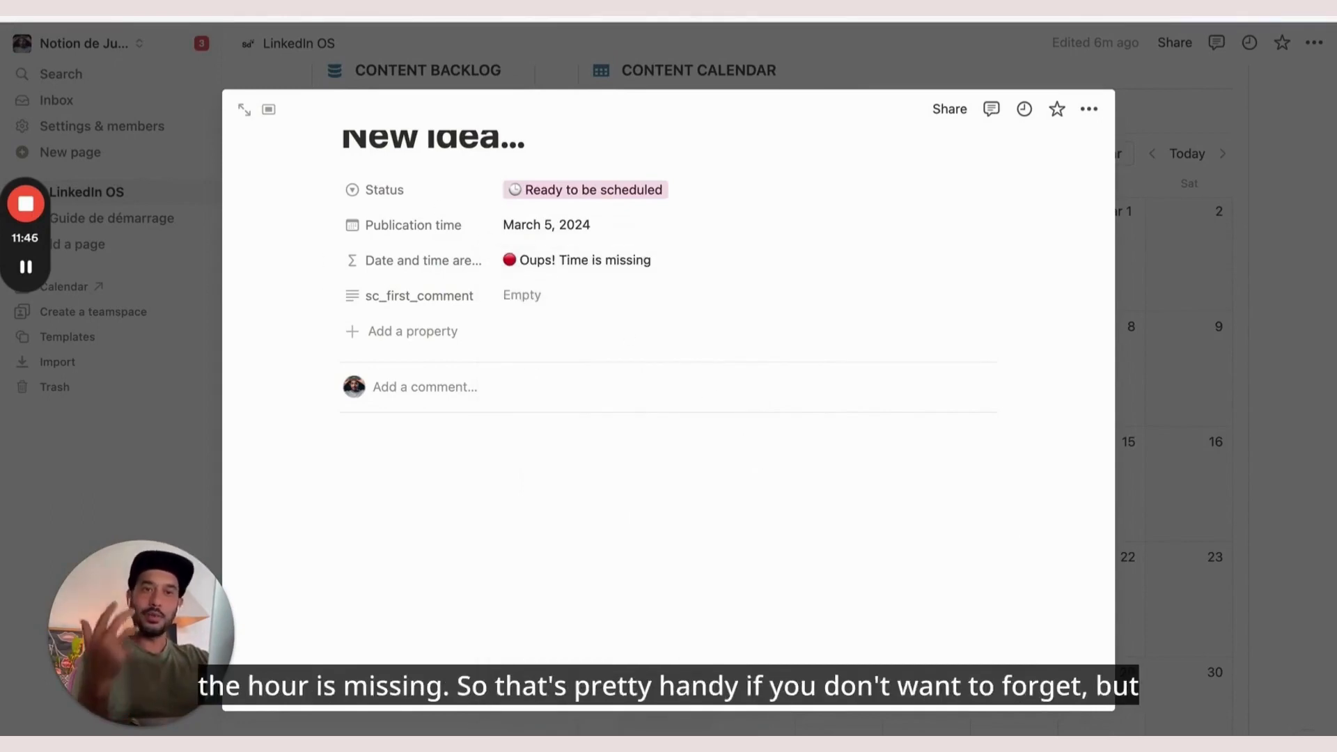
key("ctrl+Tab")
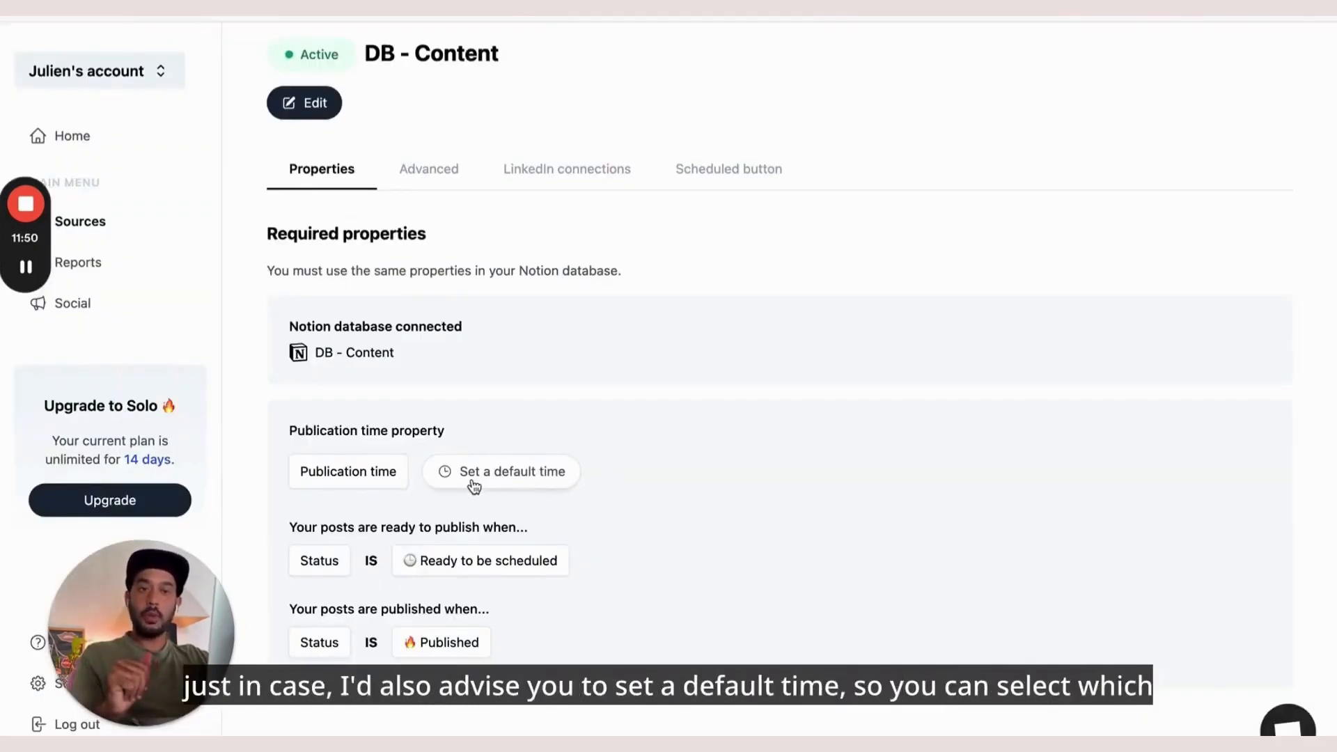
Set and save a 10:00 default publication time for the DB - Content source
left_click(504, 476)
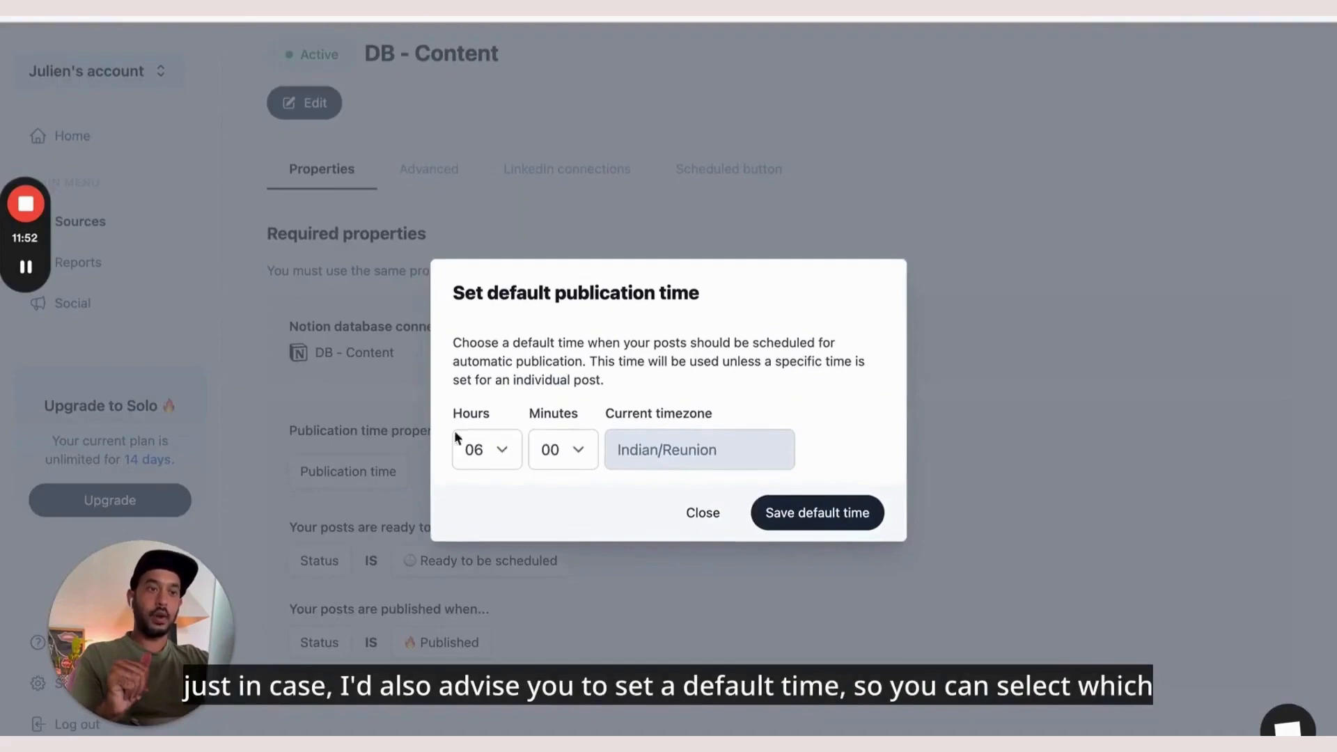
left_click(513, 449)
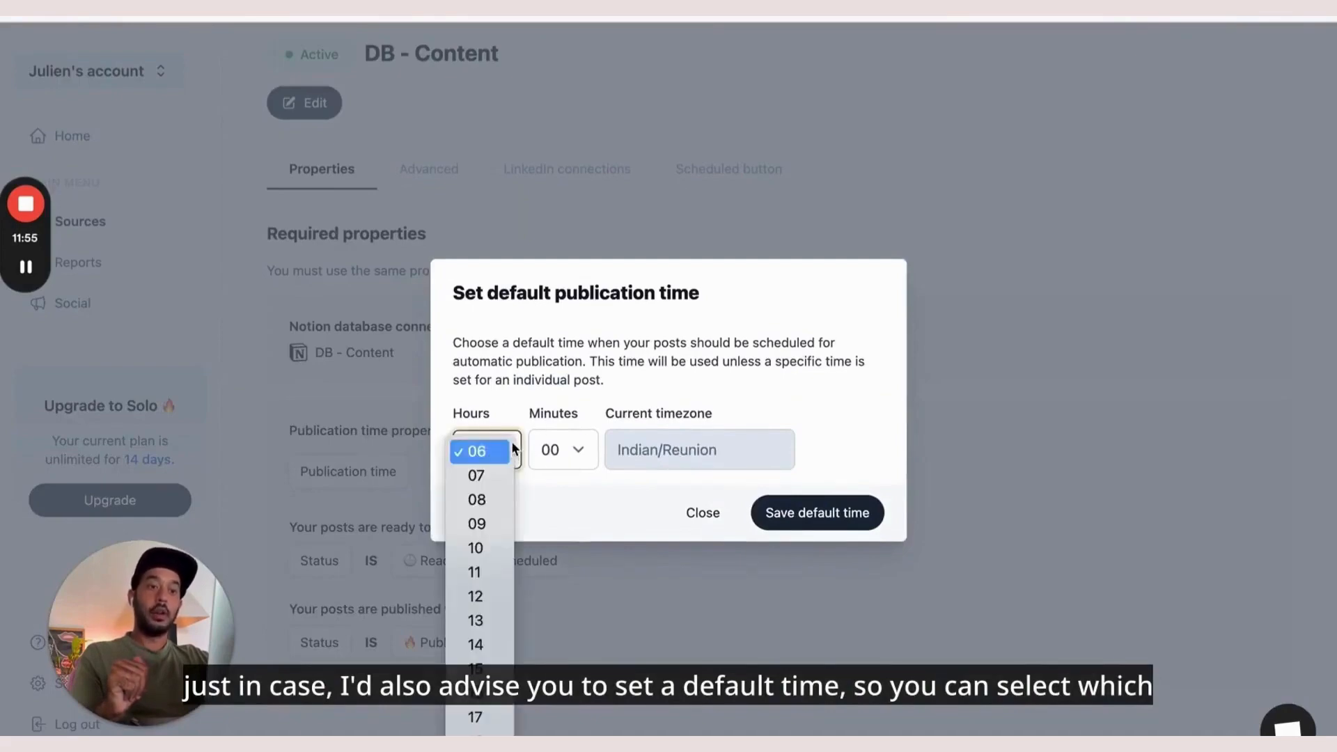
left_click(476, 548)
left_click(826, 515)
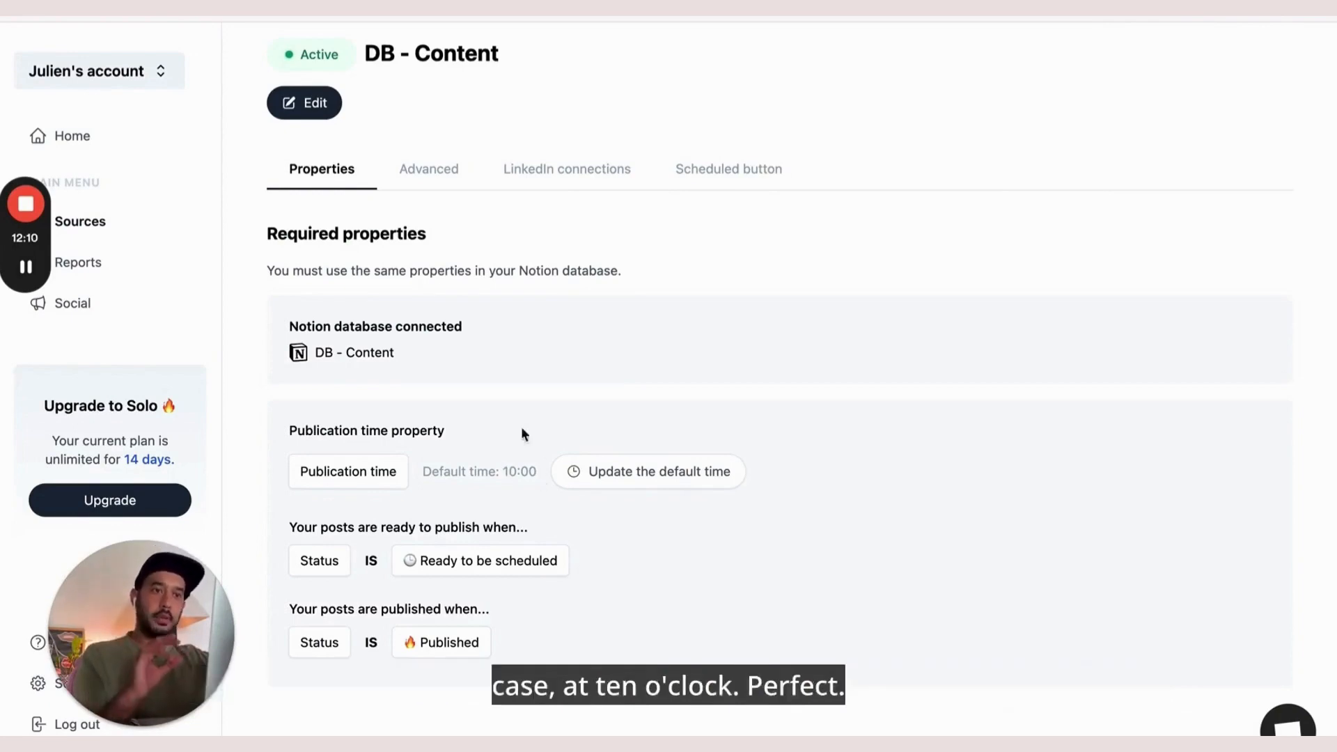
Show the source's optional properties in the Advanced tab and pick out sc_first_comment
left_click(432, 181)
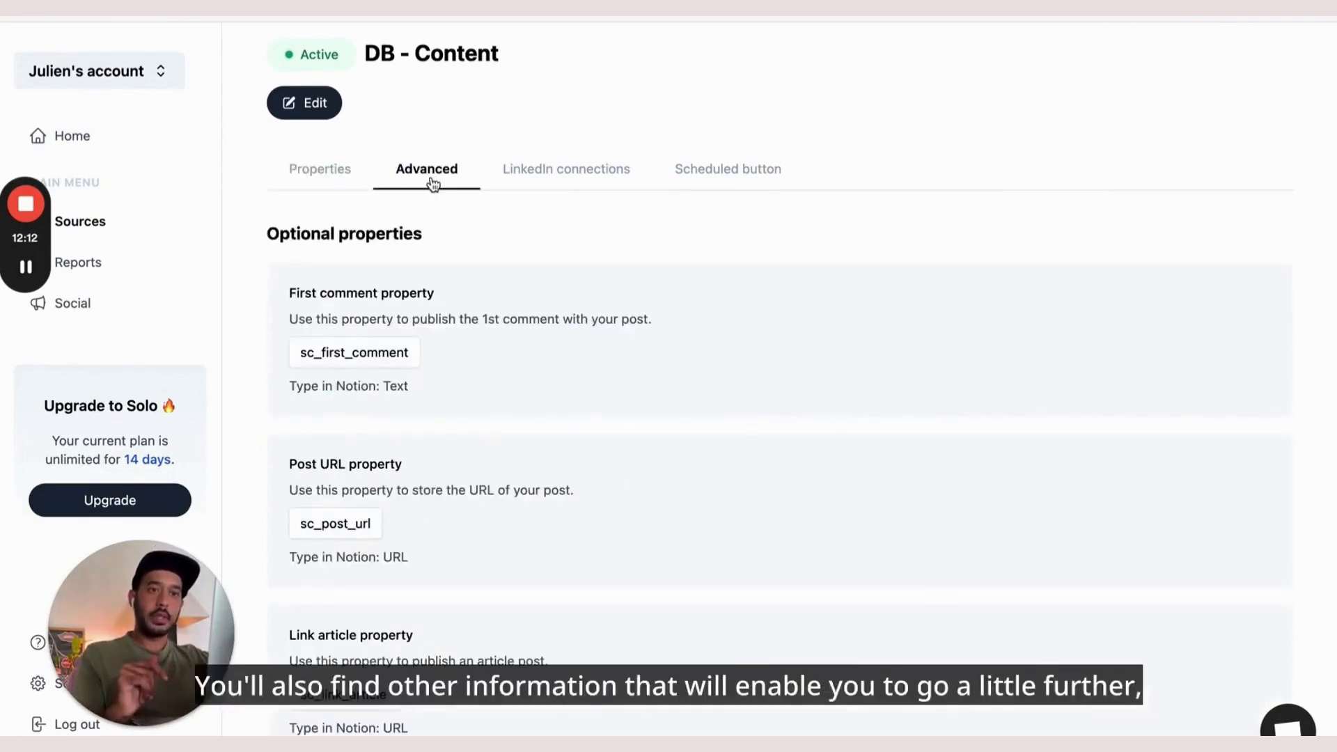
scroll(436, 500, "down", 2)
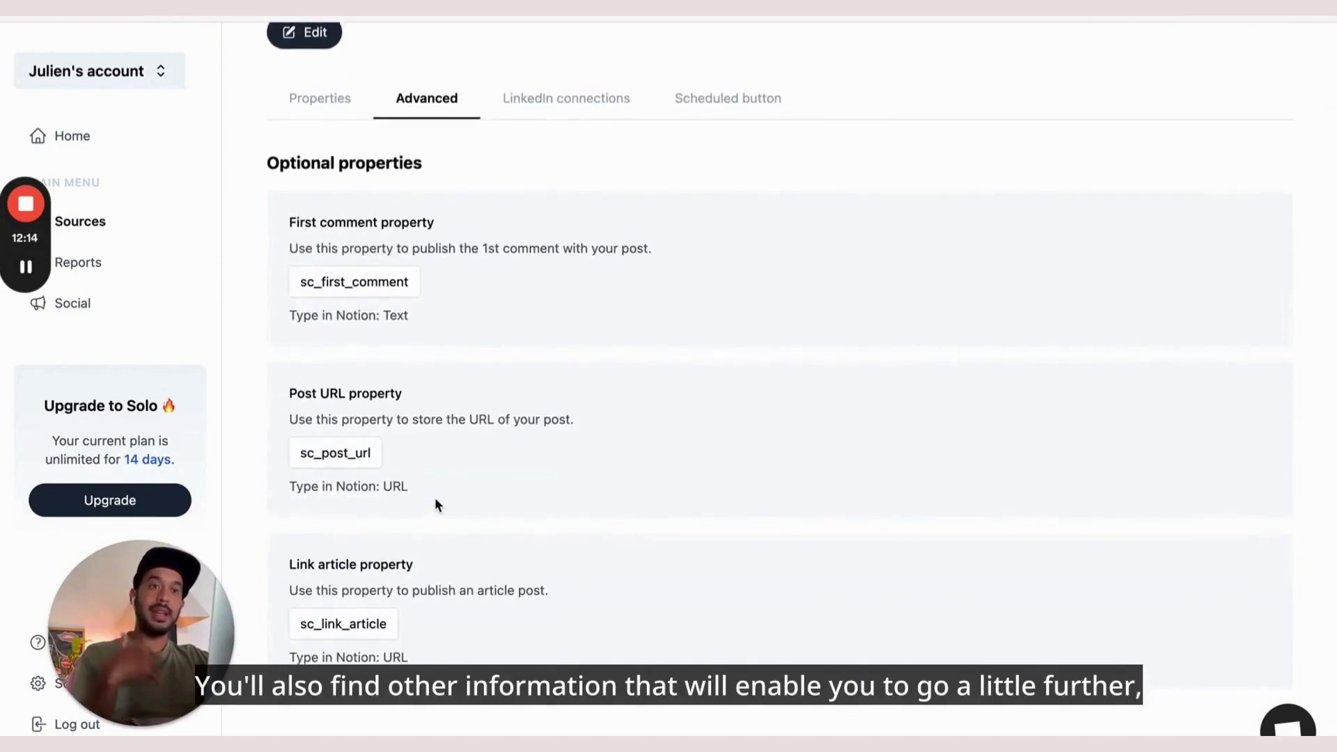
left_click_drag(302, 283, 408, 282)
left_click(370, 281)
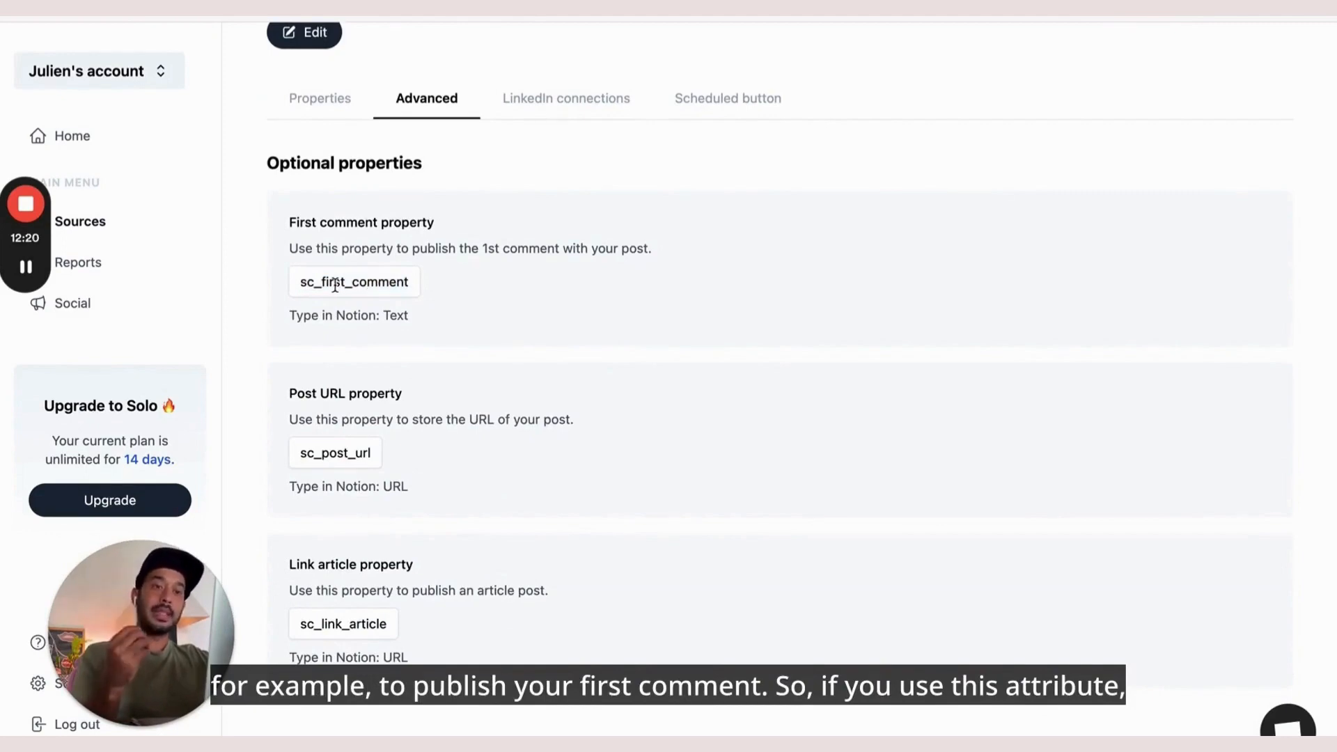
key("ctrl+Tab")
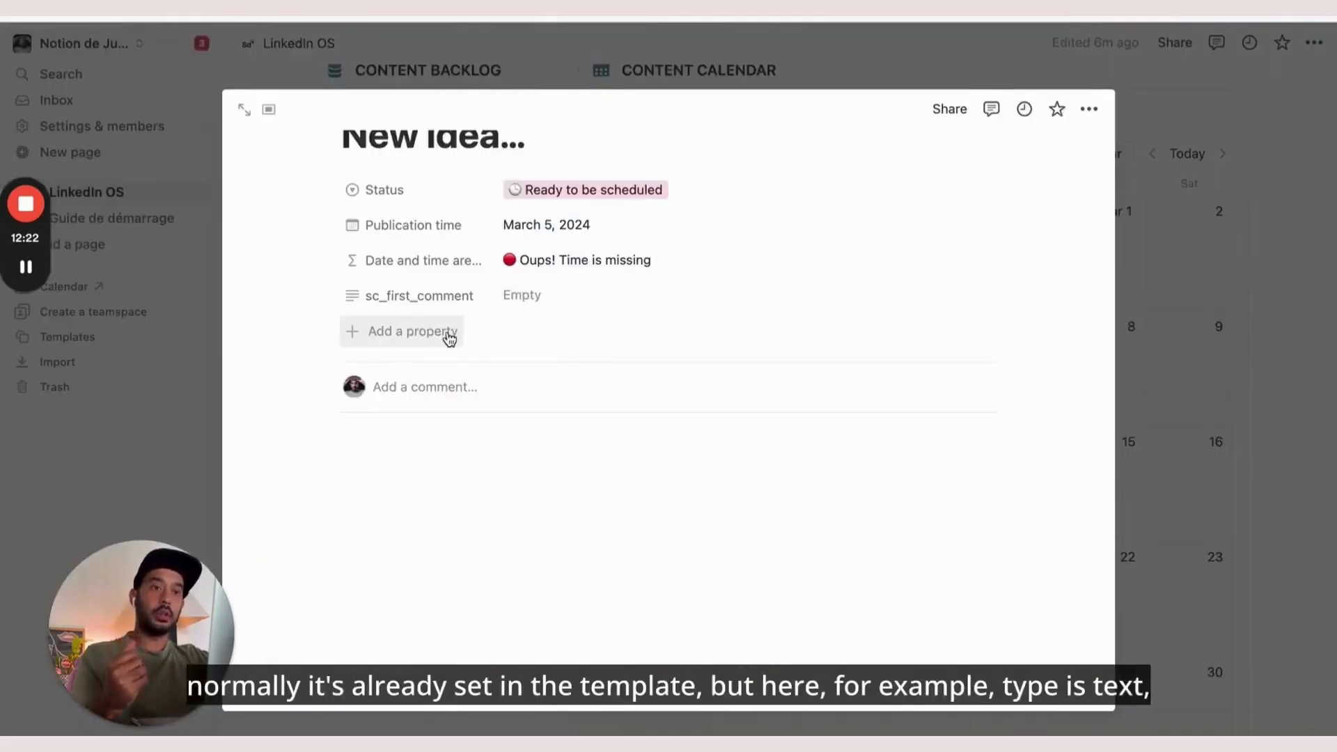
Enter 'My 1st comment' as the card's sc_first_comment value
left_click(427, 331)
left_click(511, 338)
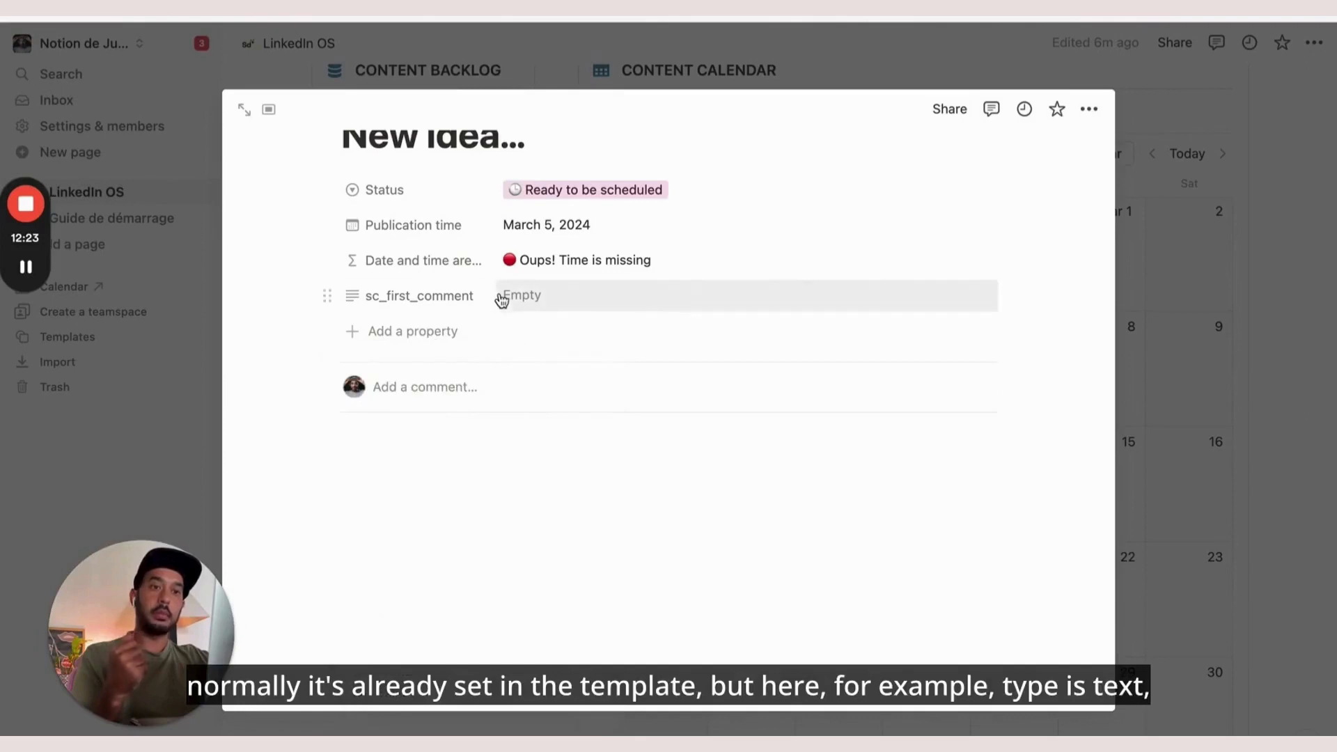
left_click(505, 298)
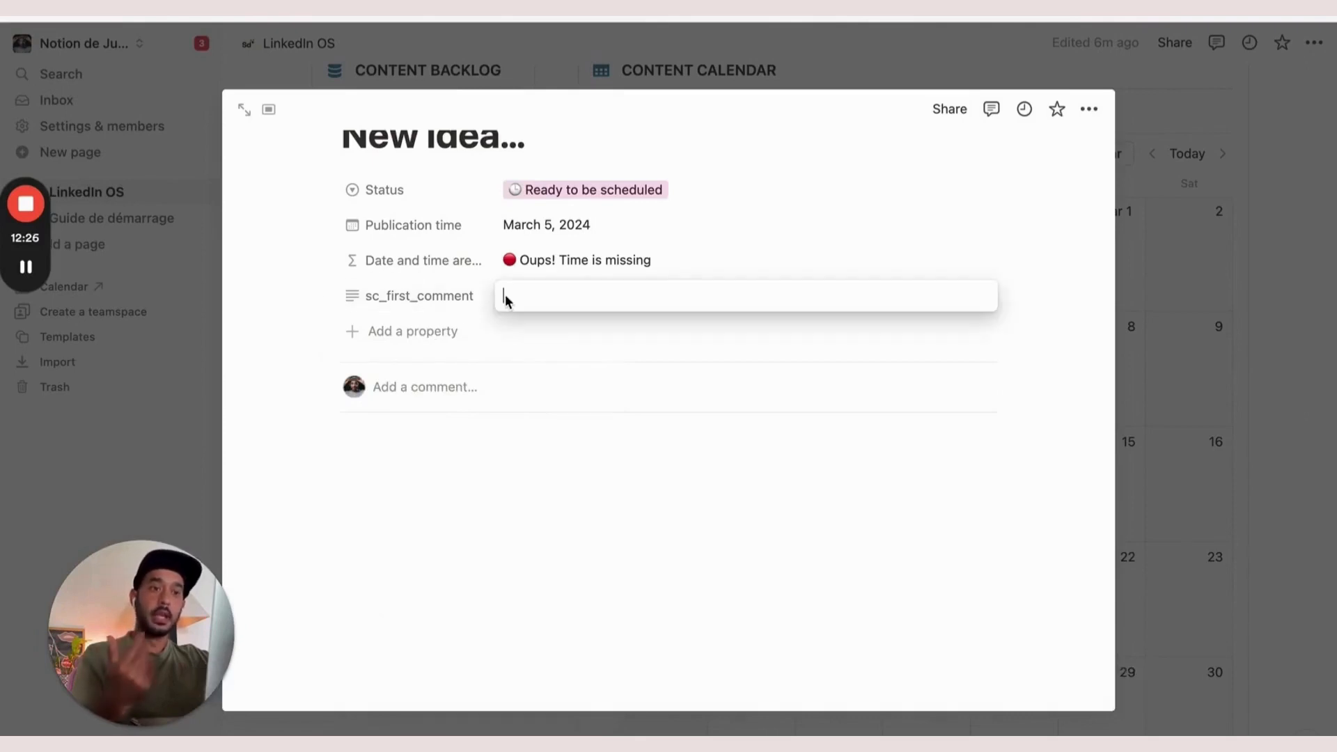
type("M")
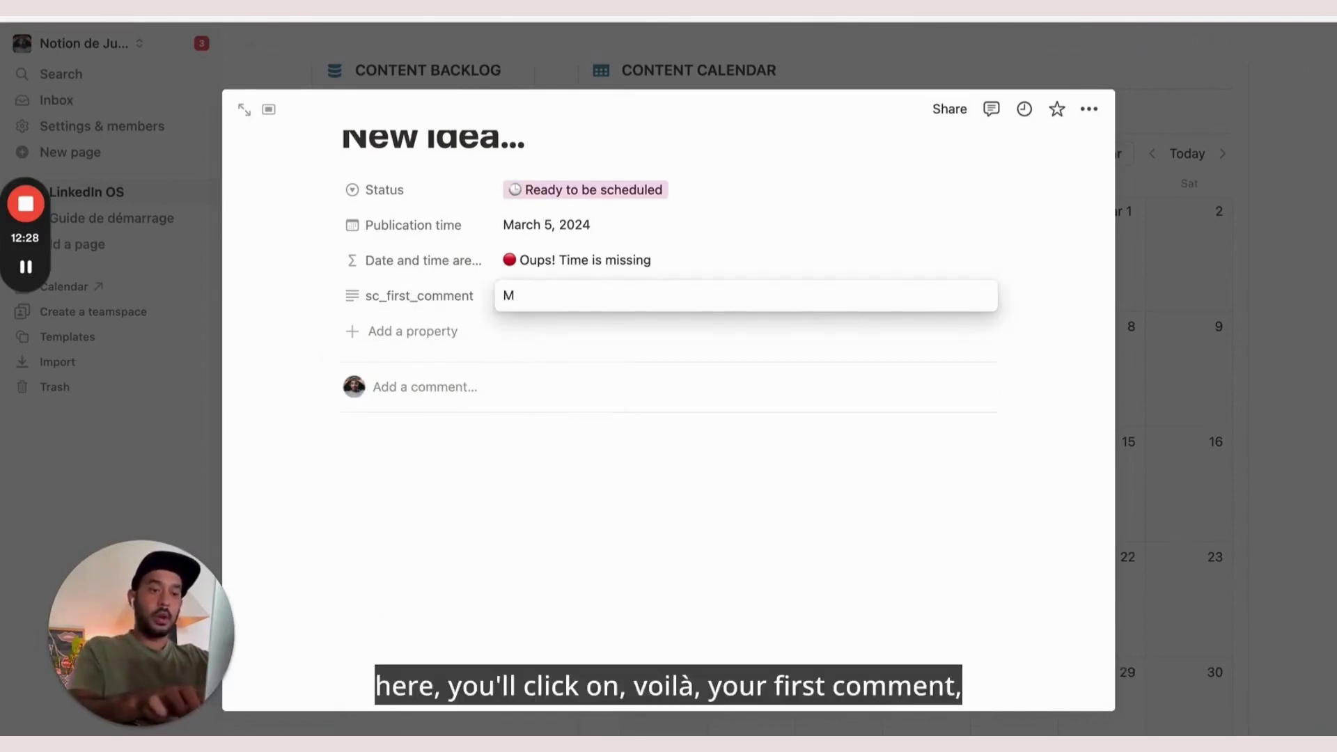
type("y 1")
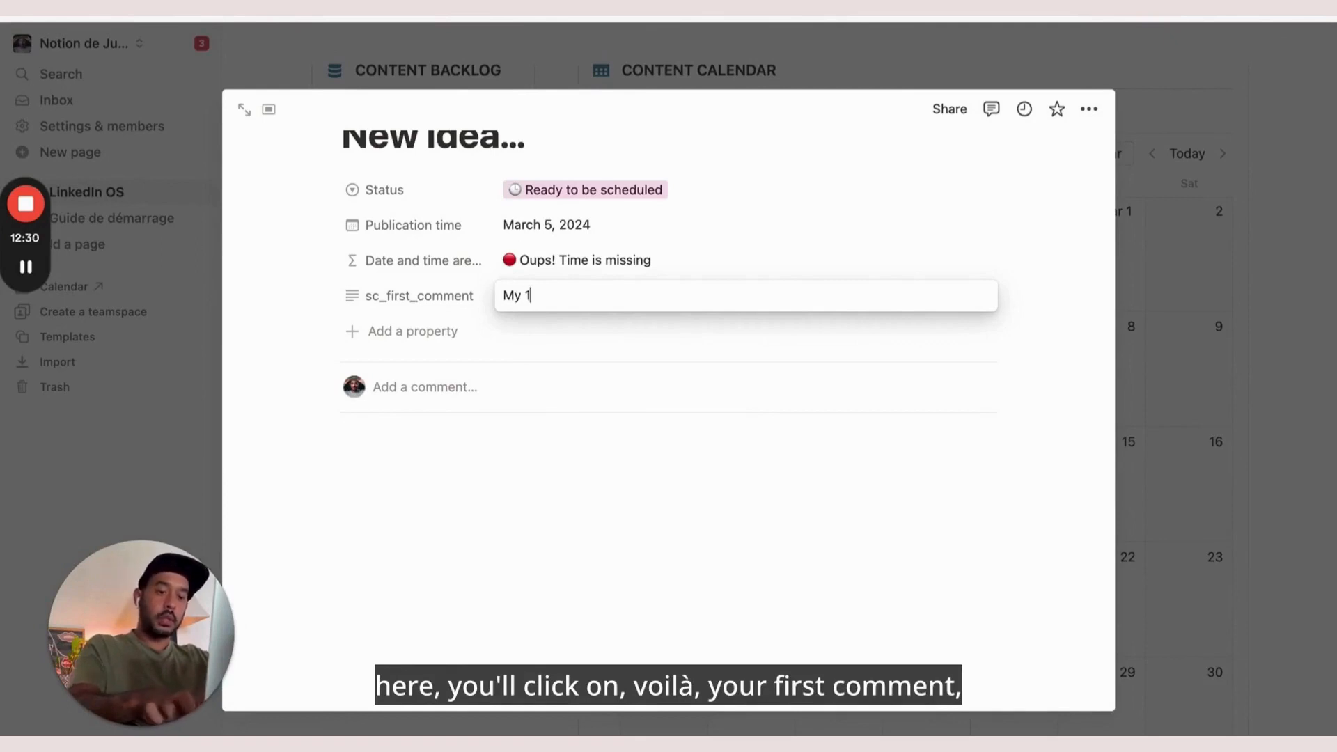
type("st comment")
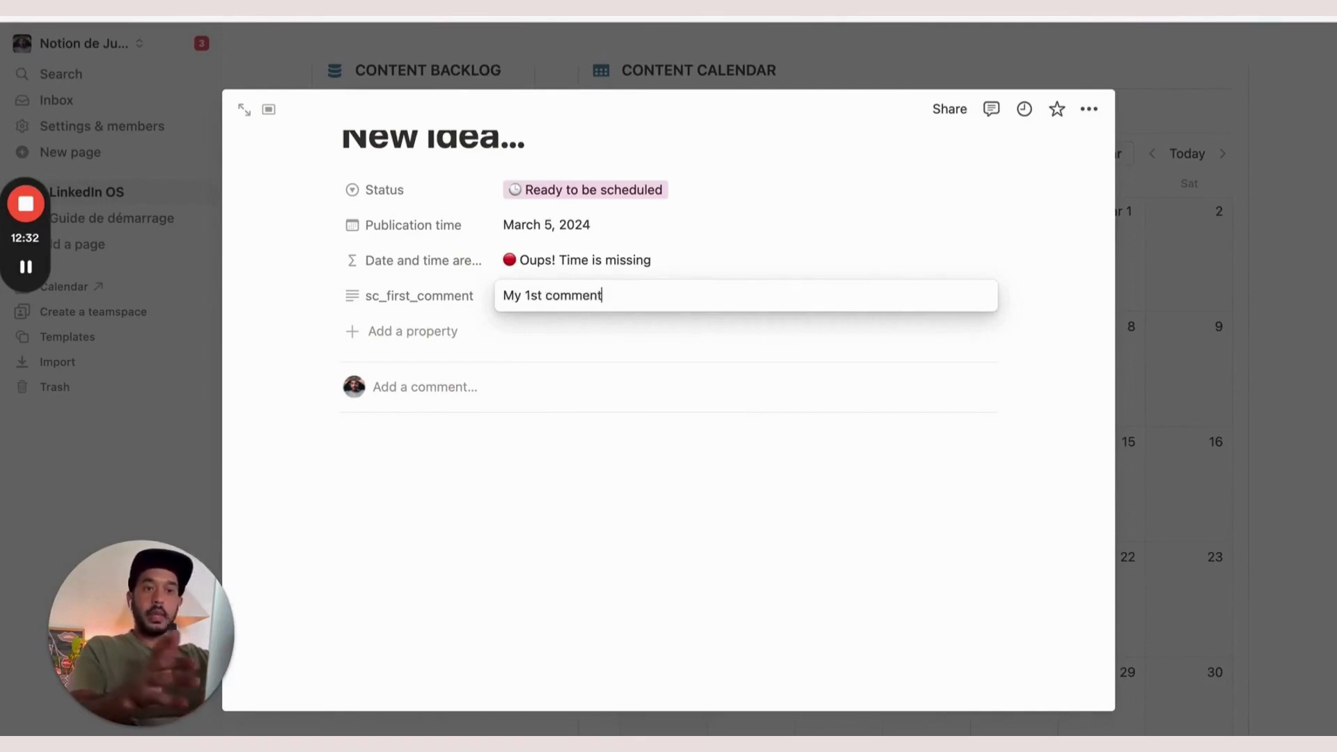
left_click(550, 346)
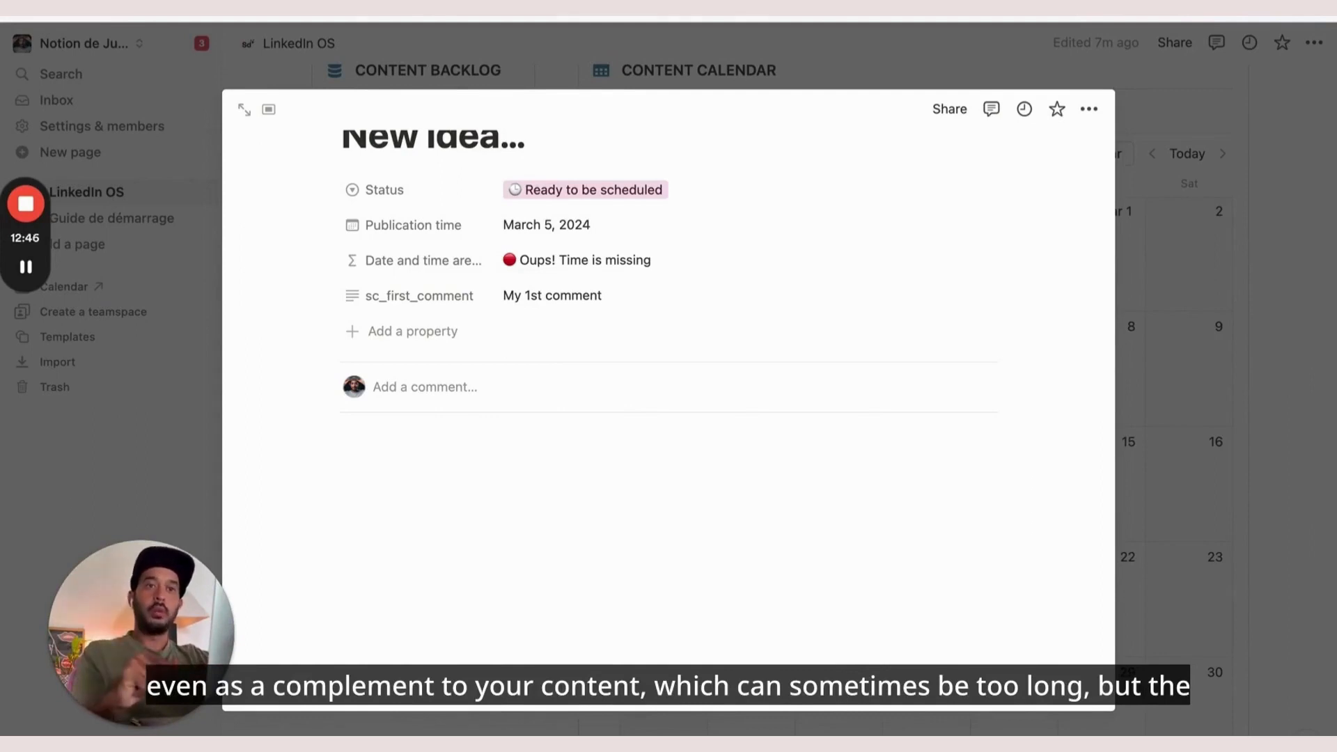
key("ctrl+Tab")
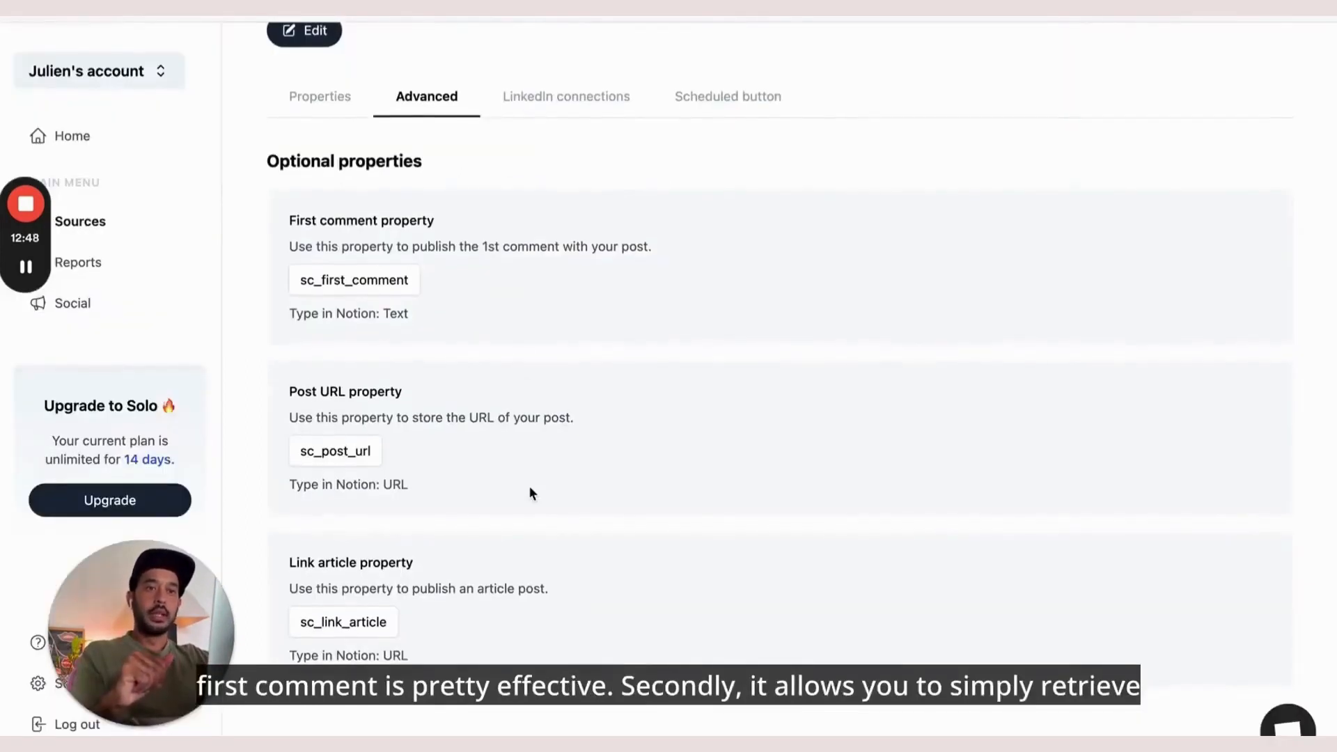
Bring sc_post_url from Scheduled's optional properties onto the Notion card, then select sc_link_article
left_click_drag(369, 453, 300, 452)
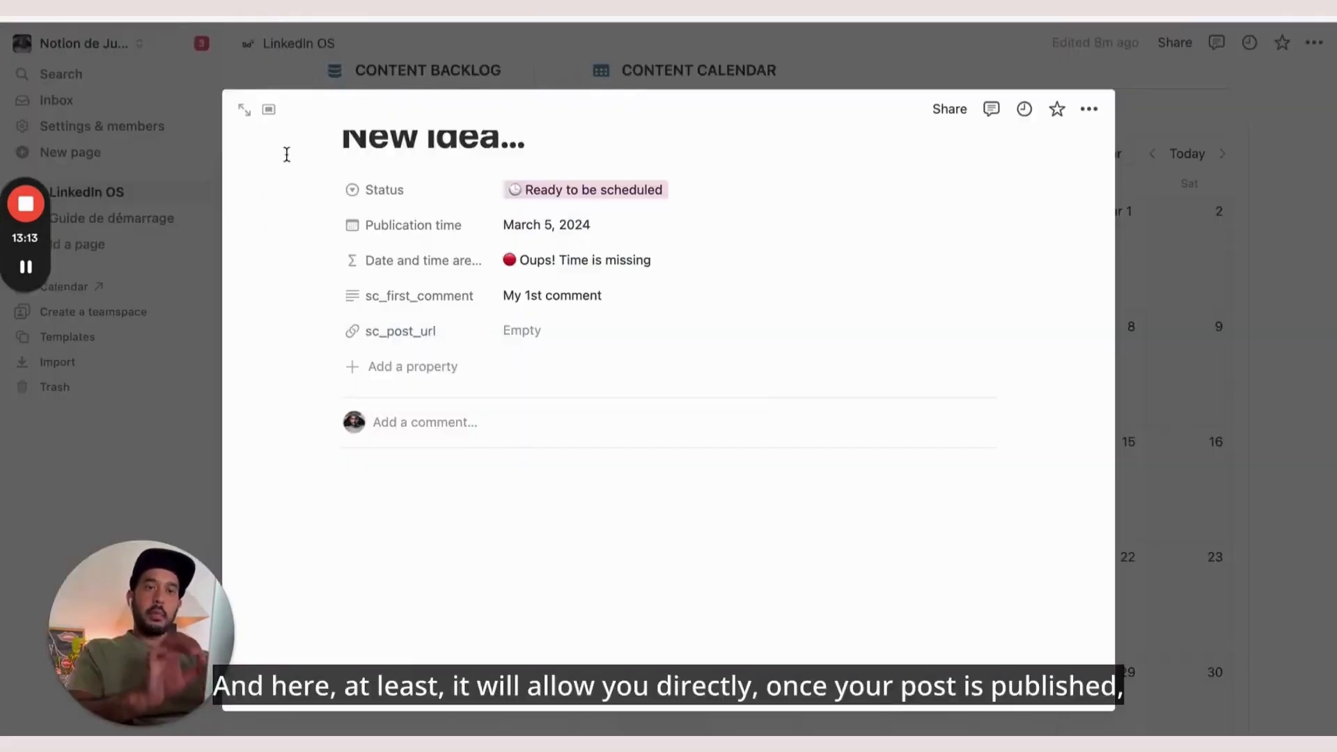
key("ctrl+Tab")
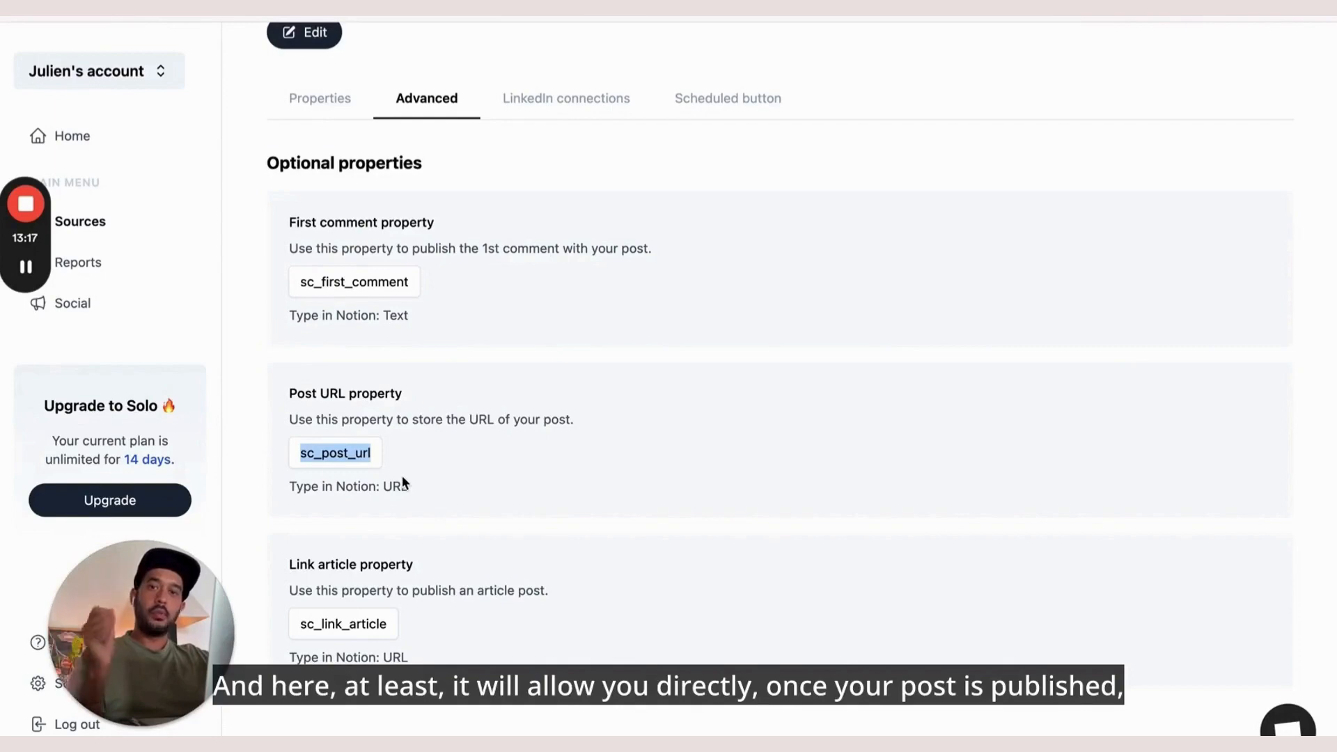
key("ctrl+Tab")
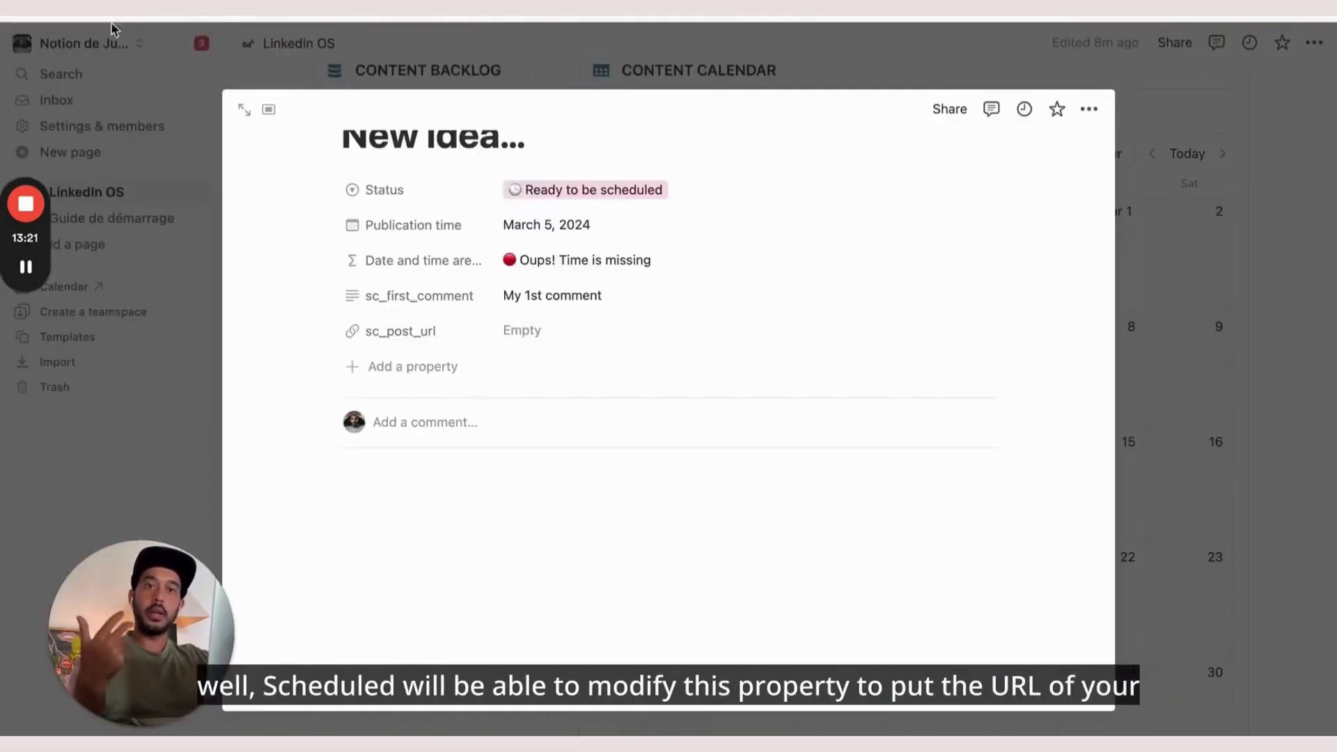
key("ctrl+Tab")
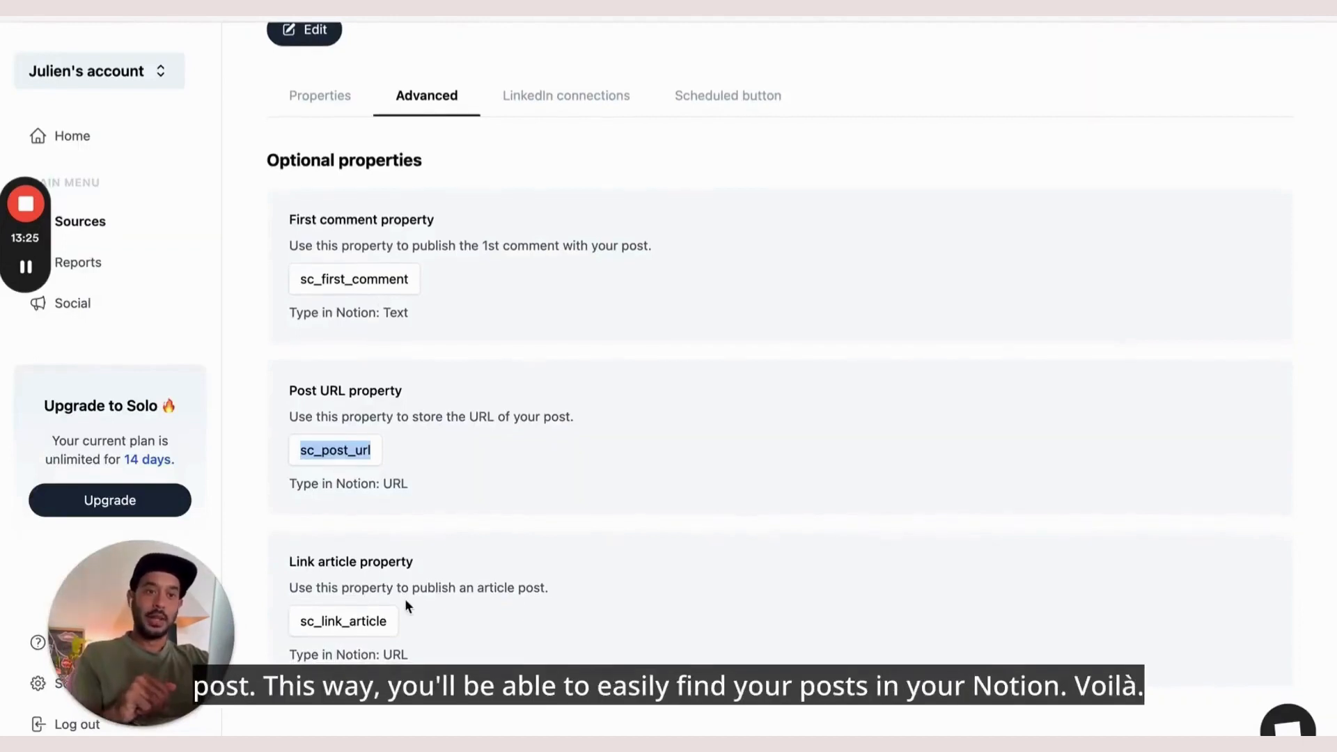
double_click(360, 625)
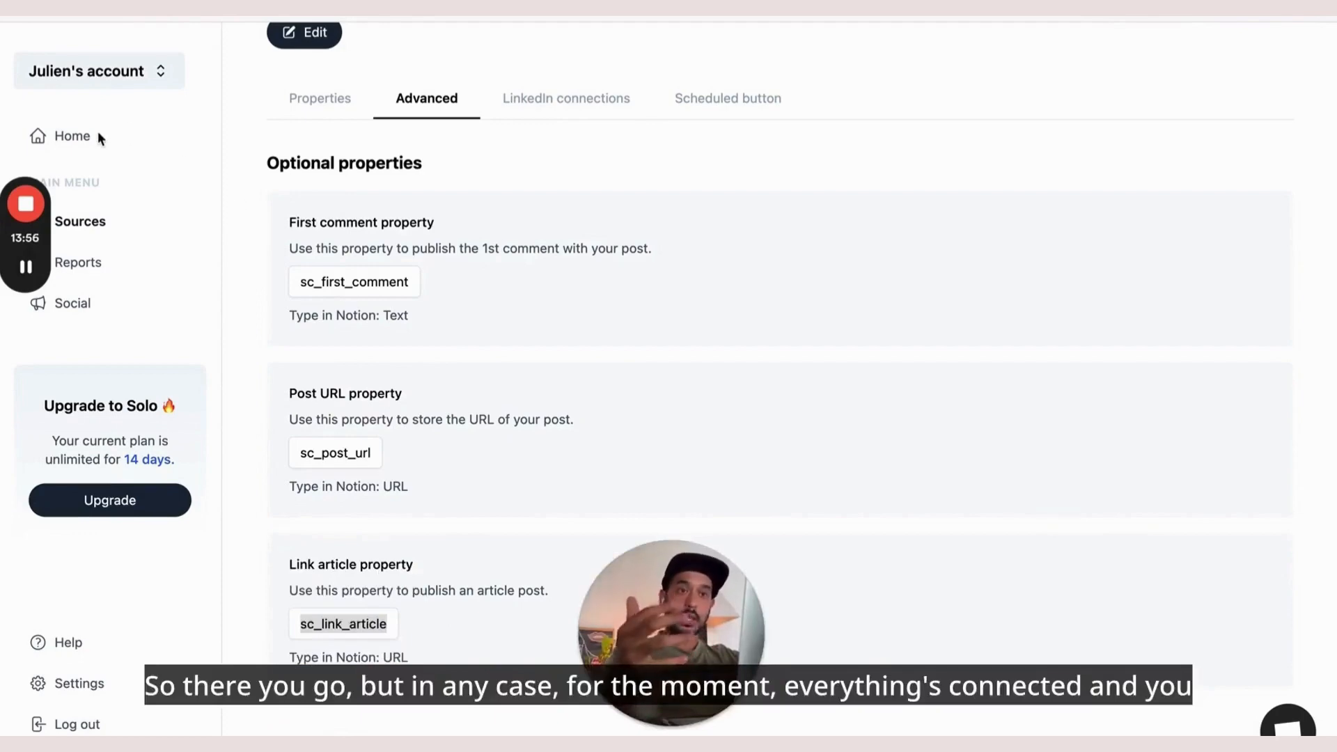
Retitle the Notion card 'Mon 1er post LinkedIn depuis Notion' and move into its body
left_click(223, 8)
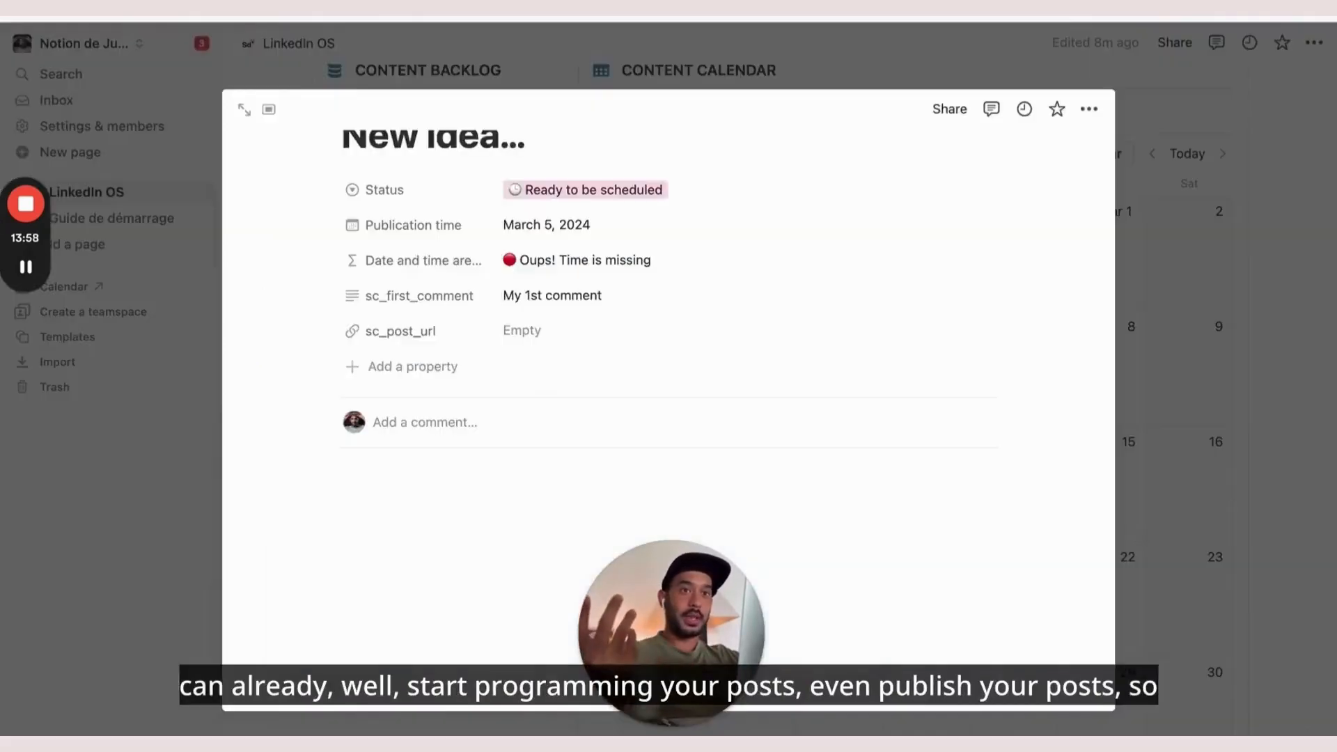
scroll(480, 265, "up", 2)
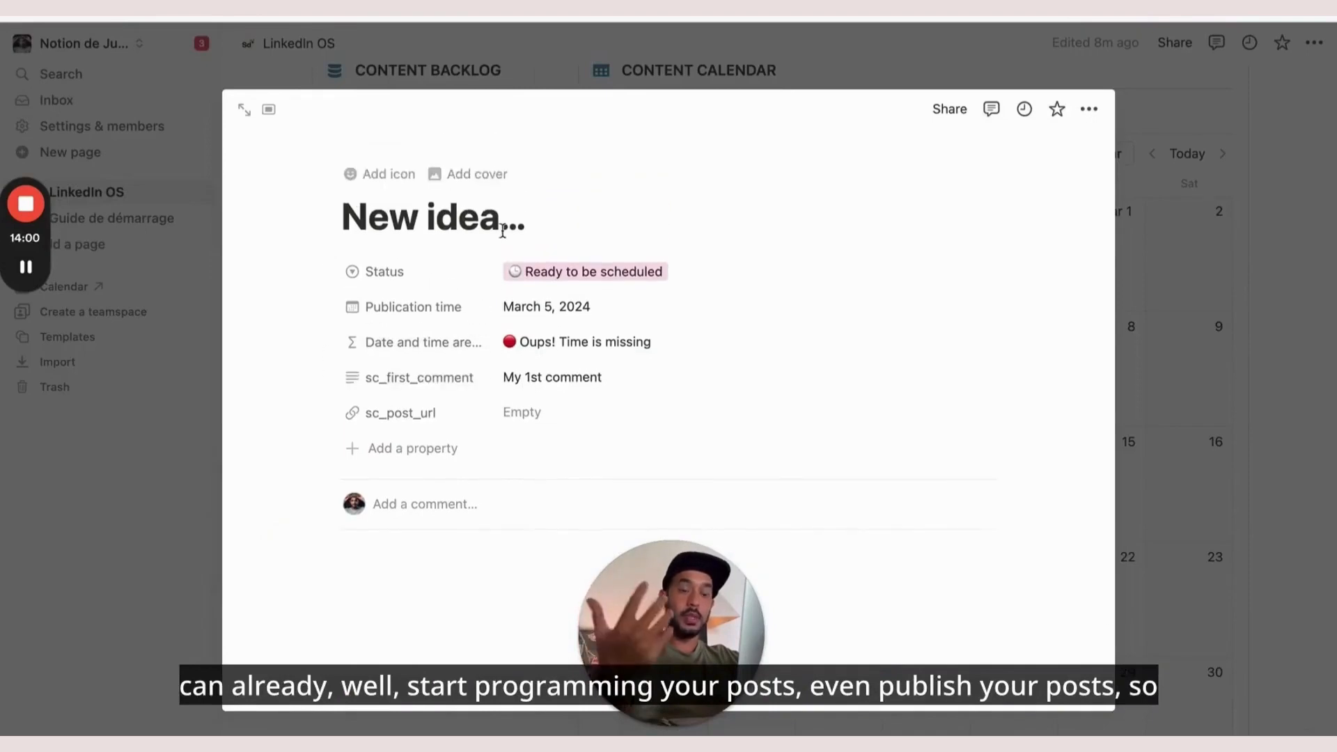
left_click(442, 216)
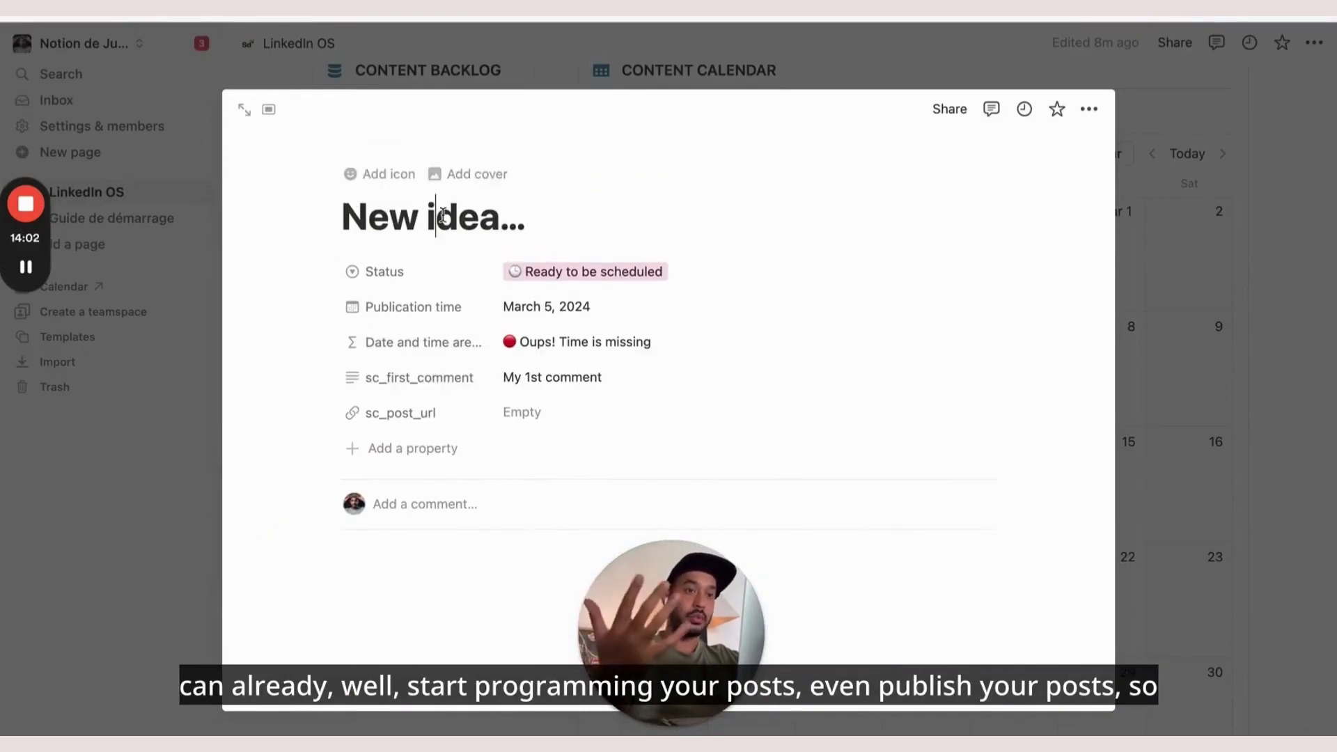
double_click(442, 216)
key("super+a")
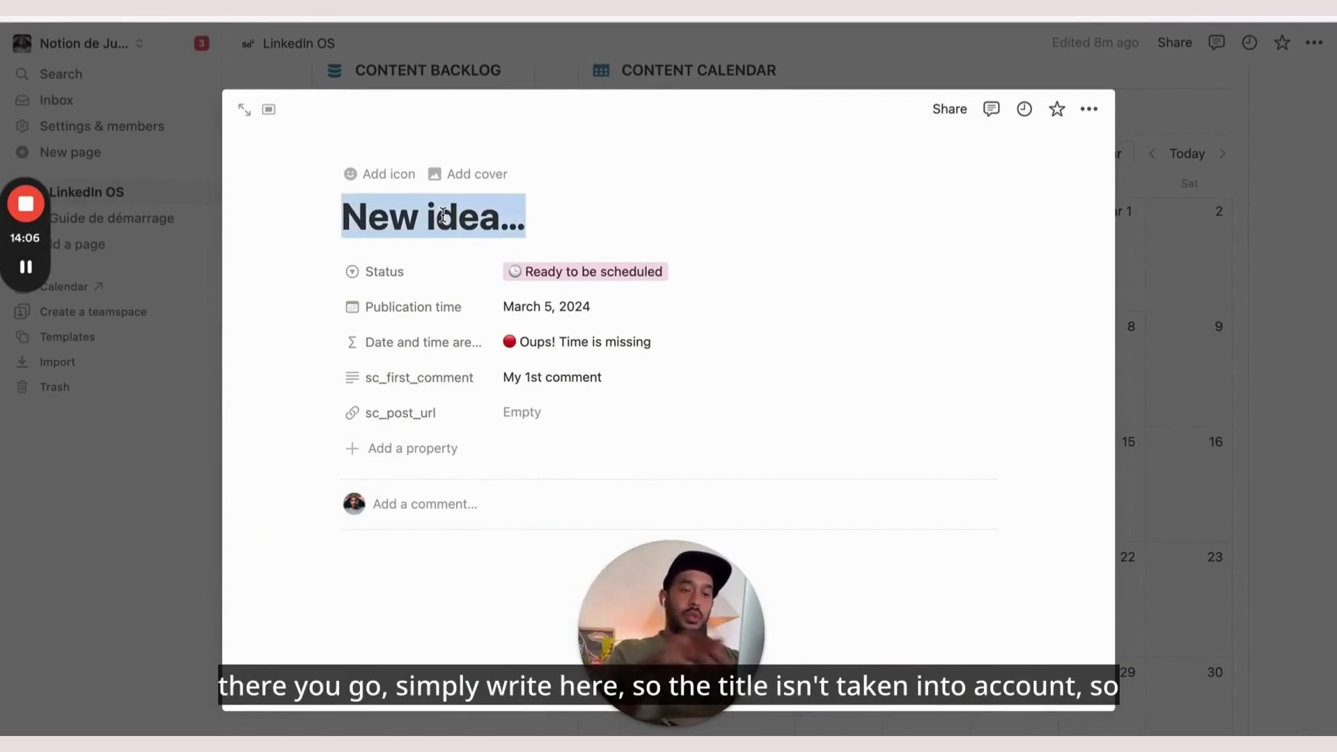
type("Mon 1er post")
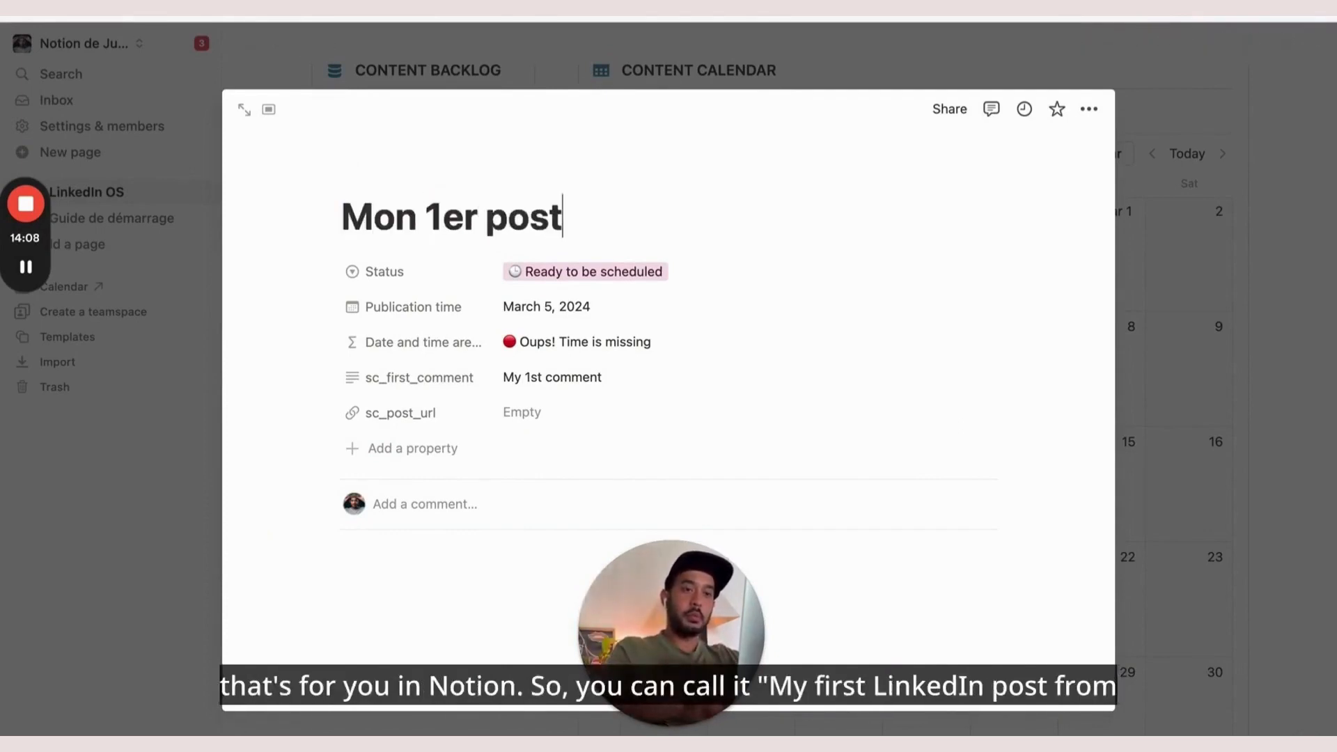
type(" LinkedIn depuis ")
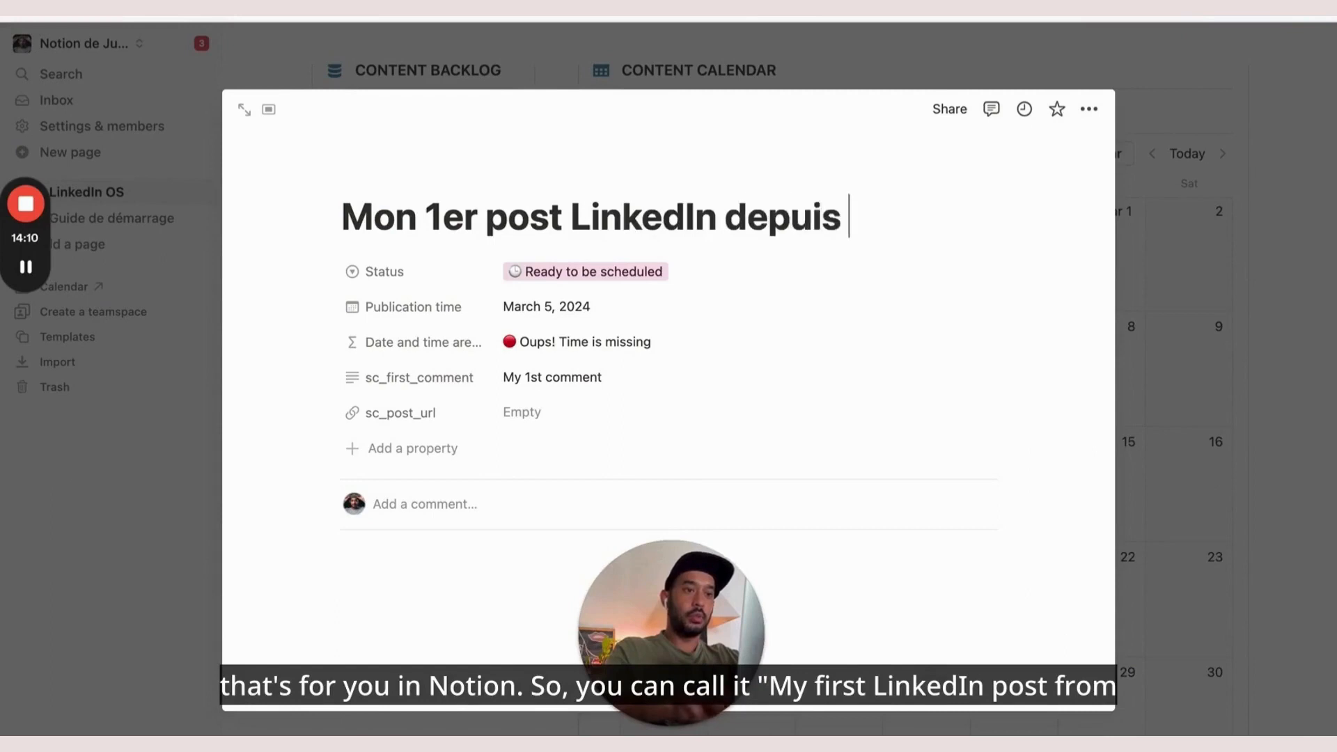
type("Notion")
scroll(425, 397, "down", 2)
left_click(445, 426)
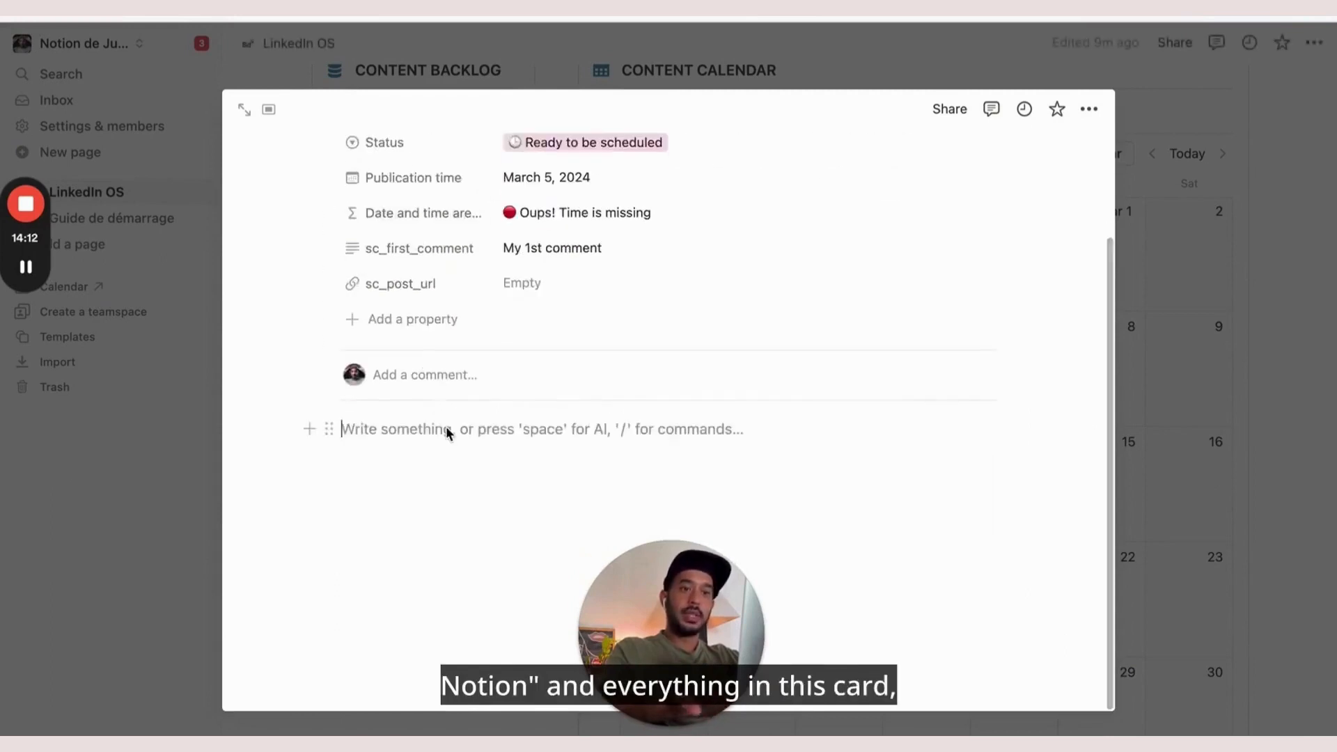